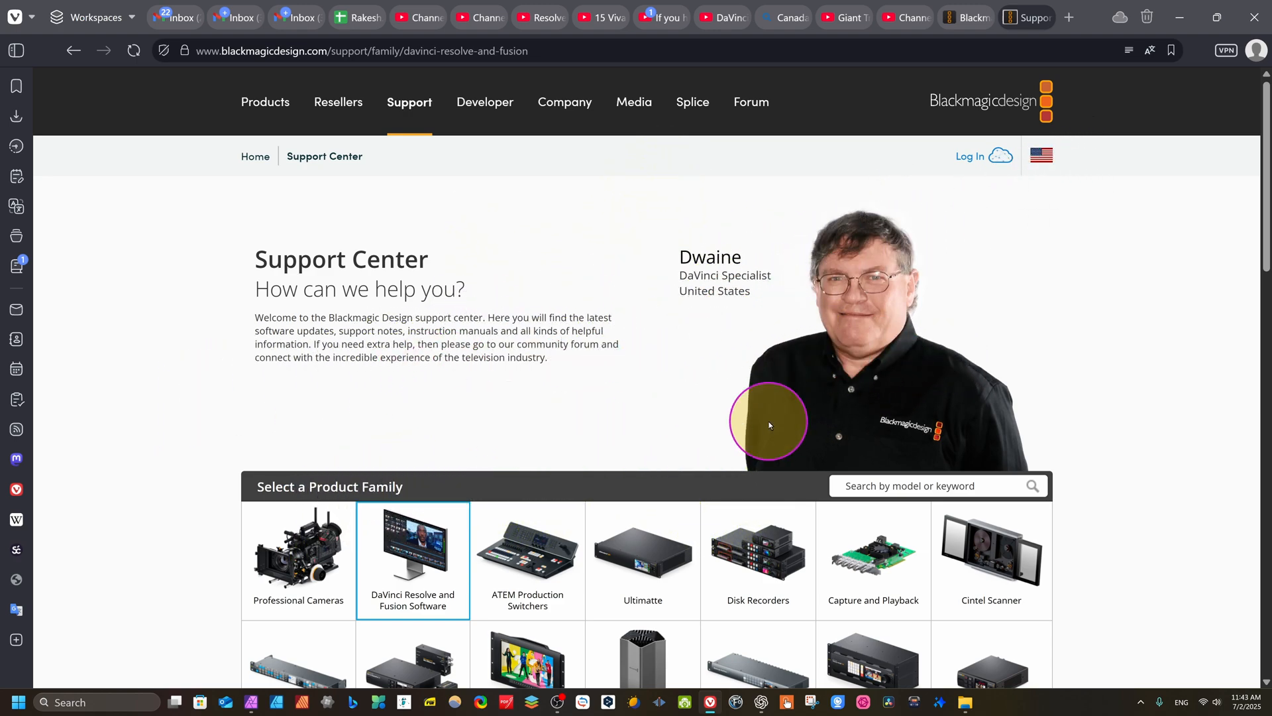
Open the Windows x86 download of Fusion Studio 20.0.1 and fill in the registration form with the saved personal details.
scroll(419, 423, "down", 10)
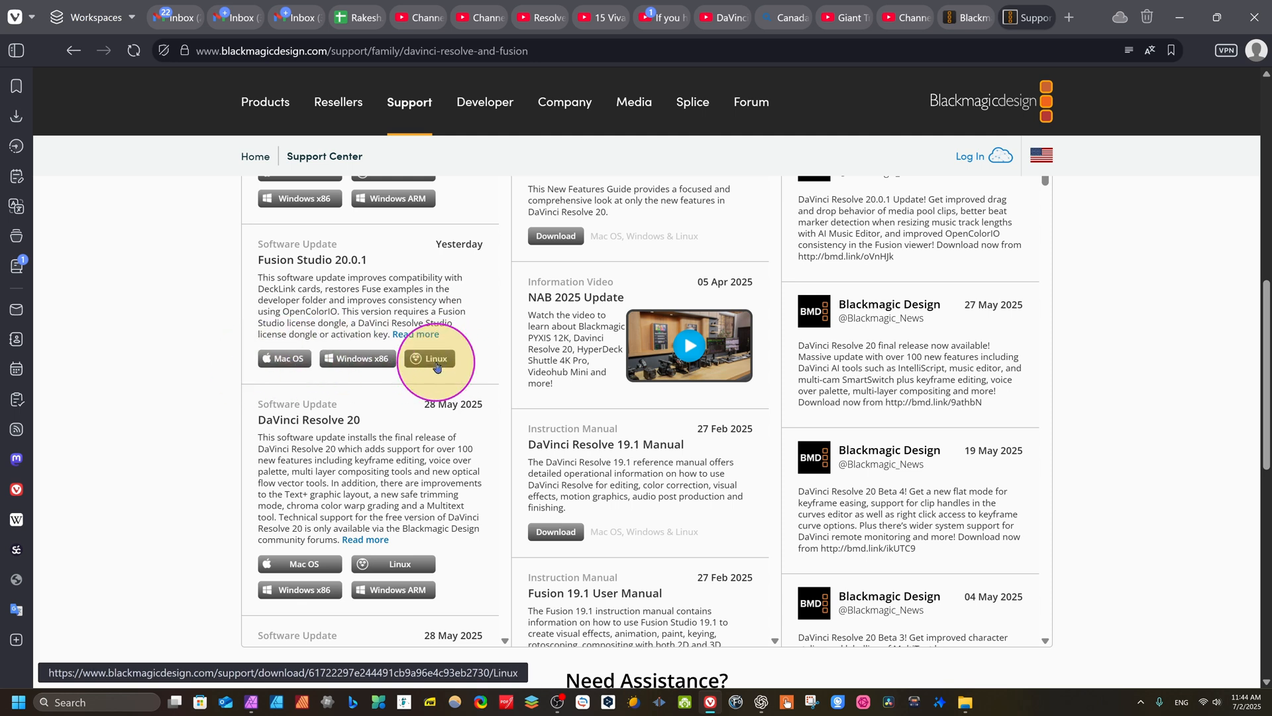
left_click(352, 362)
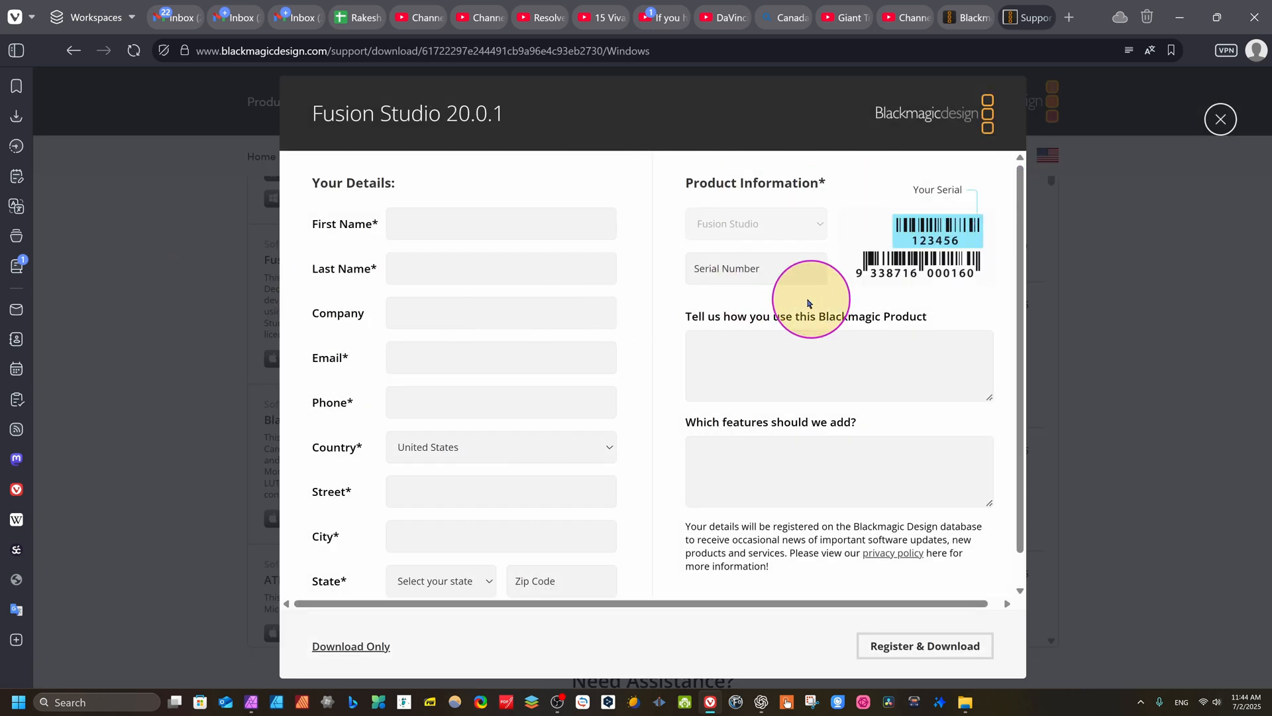
left_click(463, 221)
key("Down")
key("Return")
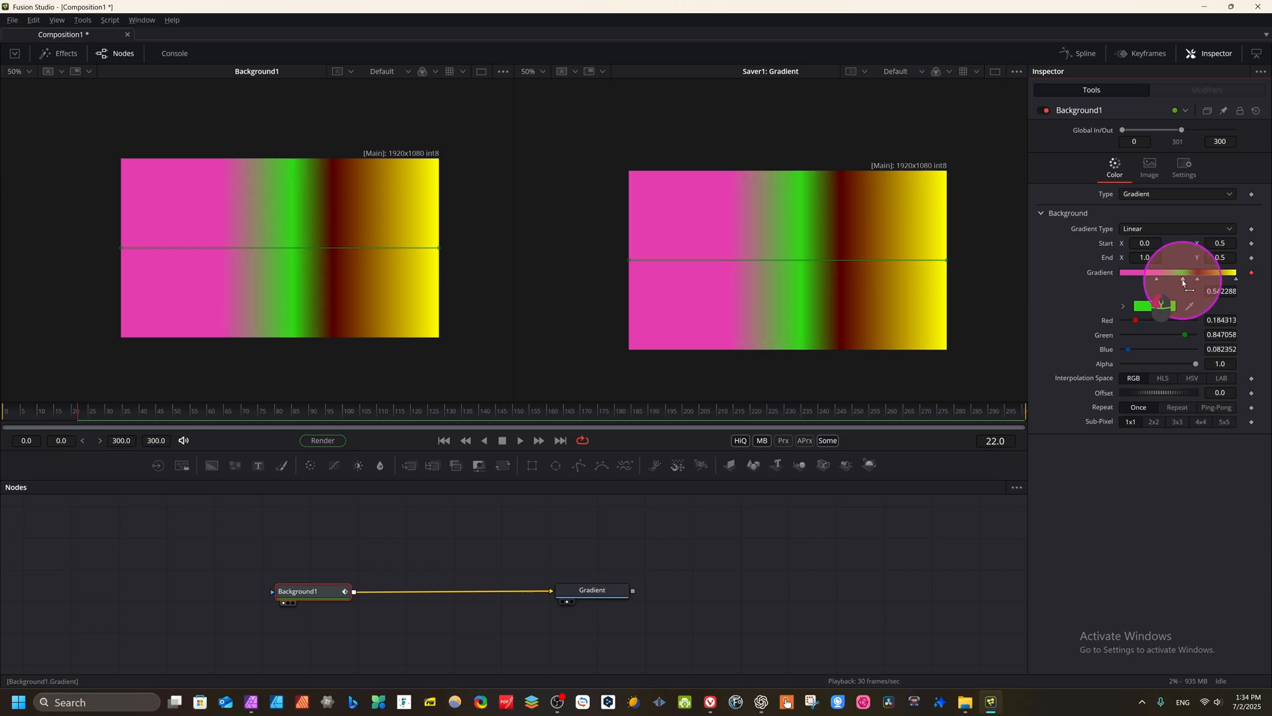
Move the Background1 gradient's green stop to about 0.47 at frame 22 and shift the pink stop at frame 64.
left_click_drag(1184, 284, 1175, 287)
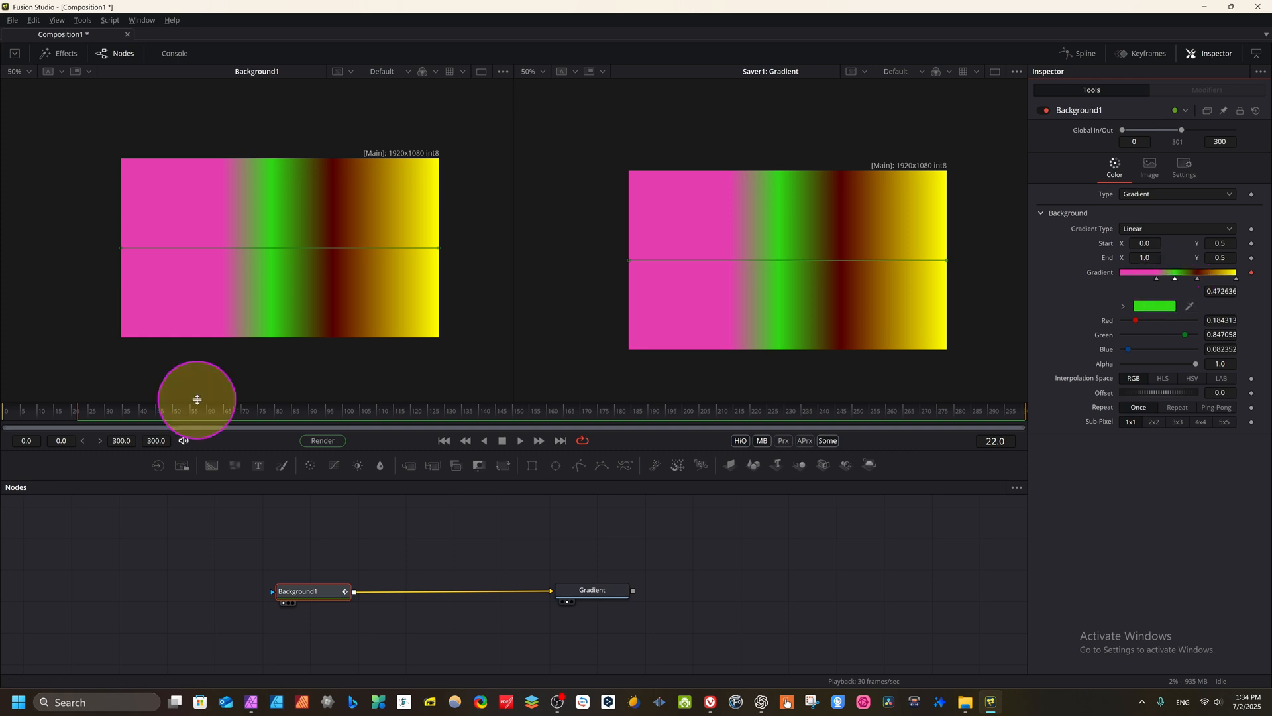
left_click(102, 410)
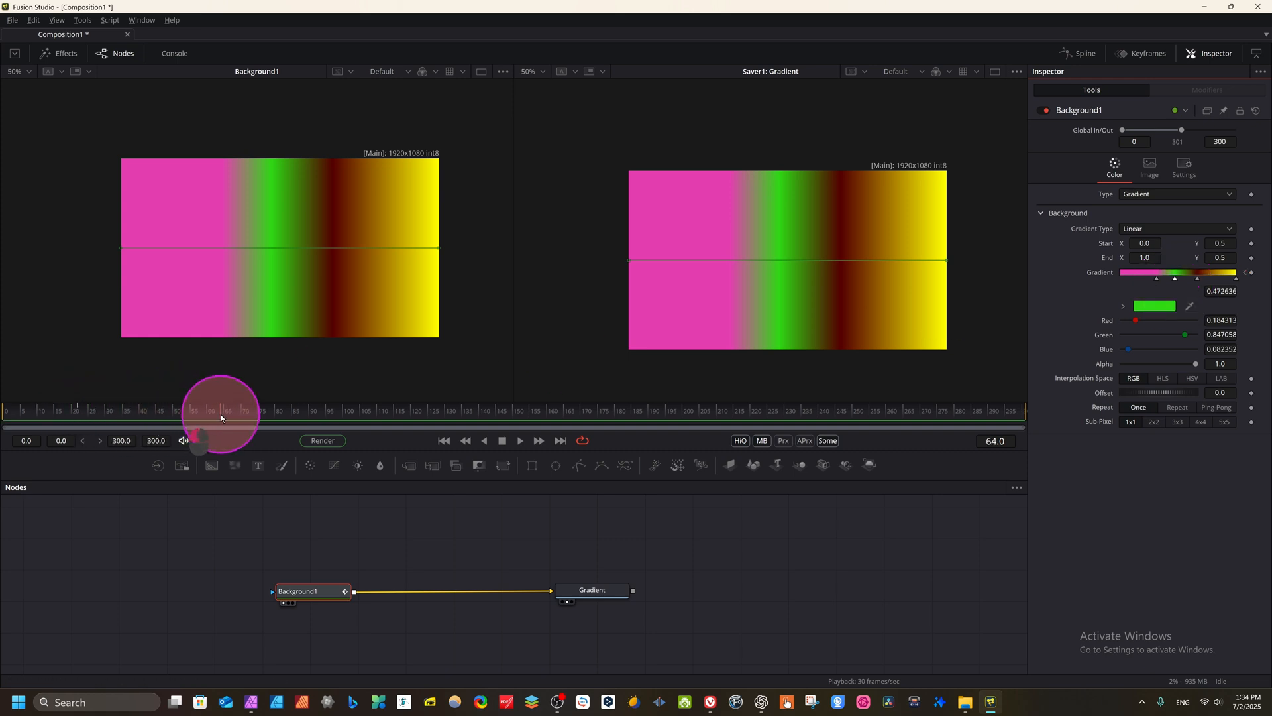
left_click(1156, 278)
mouse_move(1146, 278)
left_mouse_down()
mouse_move(1164, 295)
mouse_move(1114, 294)
mouse_move(1196, 291)
mouse_move(1141, 292)
left_mouse_up()
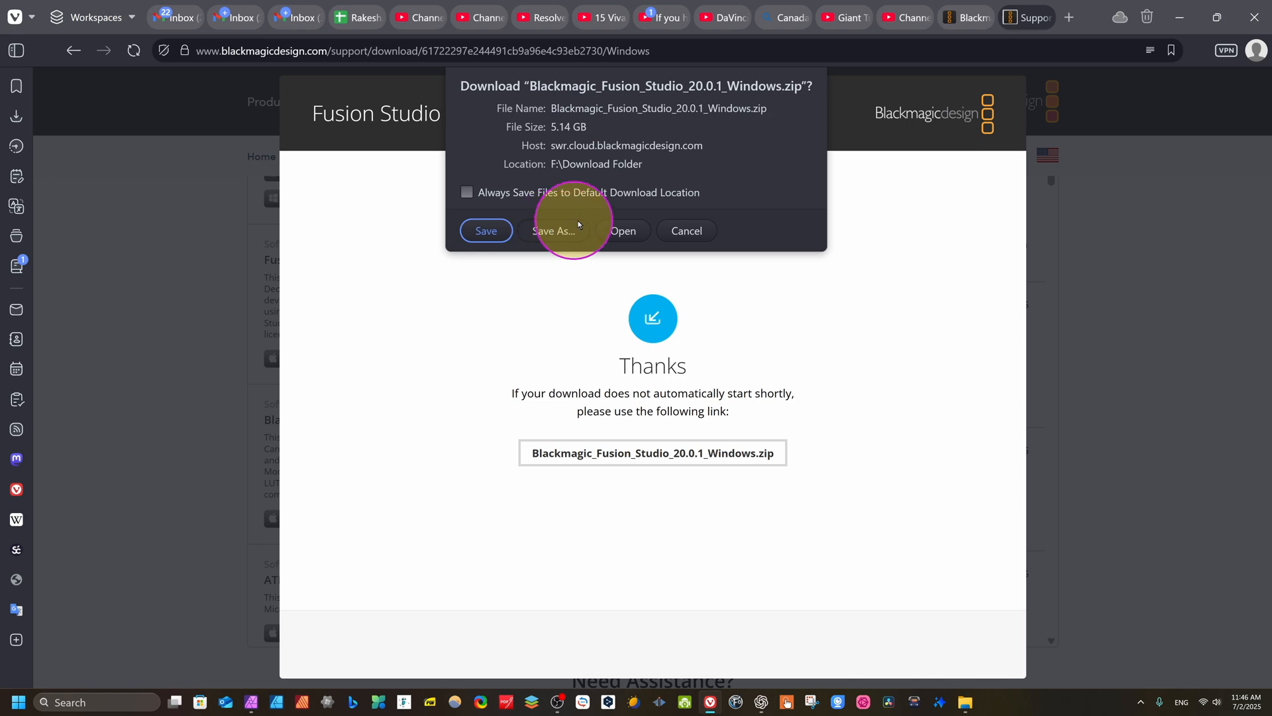
Save Blackmagic_Fusion_Studio_20.0.1_Windows.zip to the download folder and extract it to the proposed destination.
left_click(485, 231)
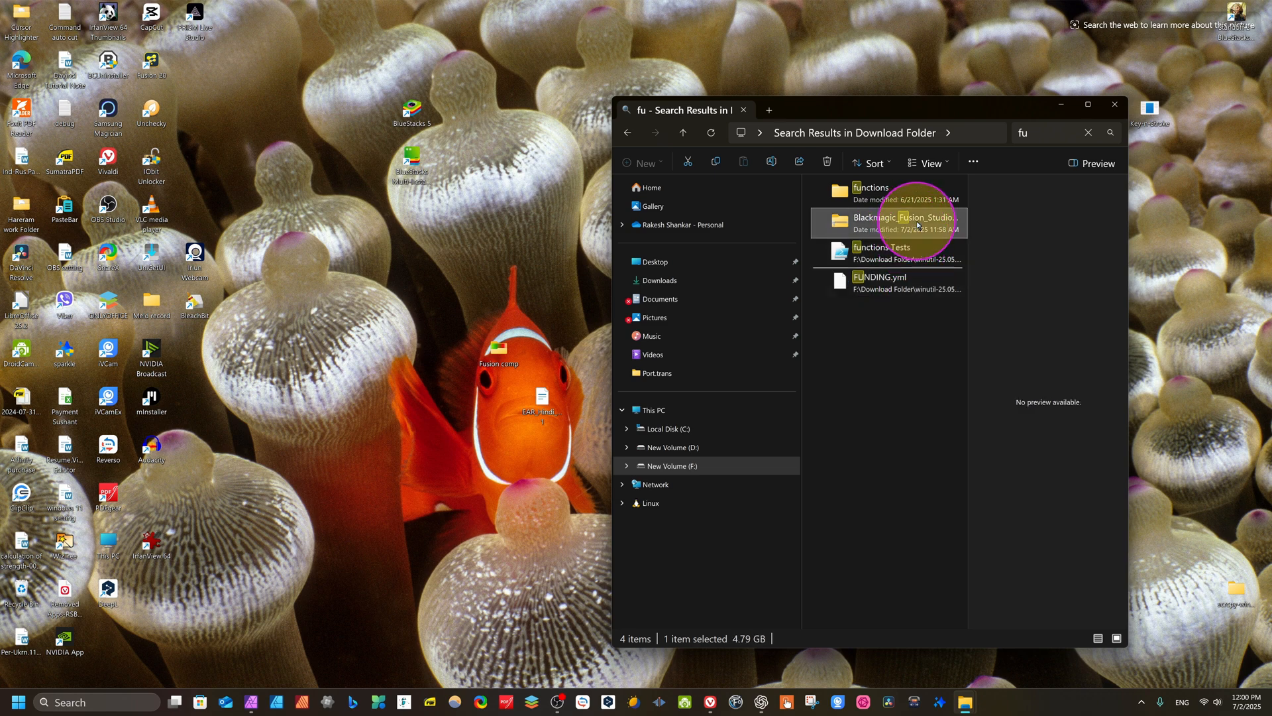
right_click(917, 225)
left_click(970, 358)
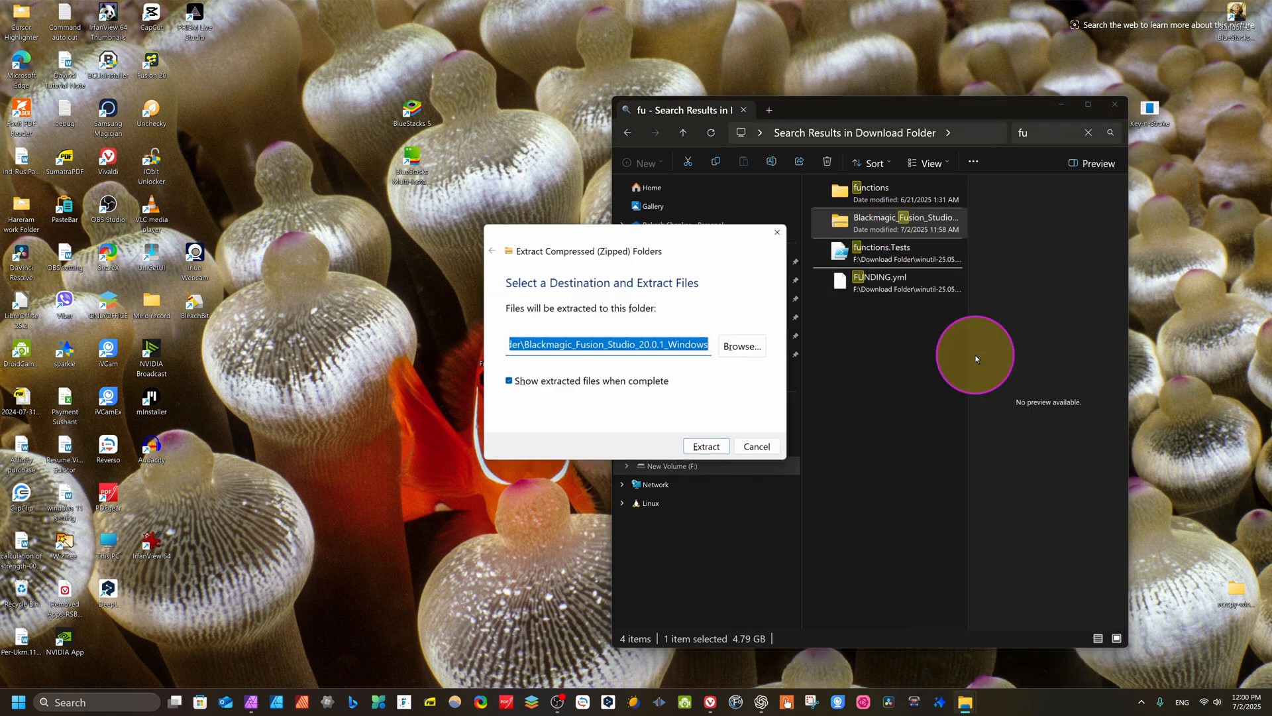
left_click(702, 449)
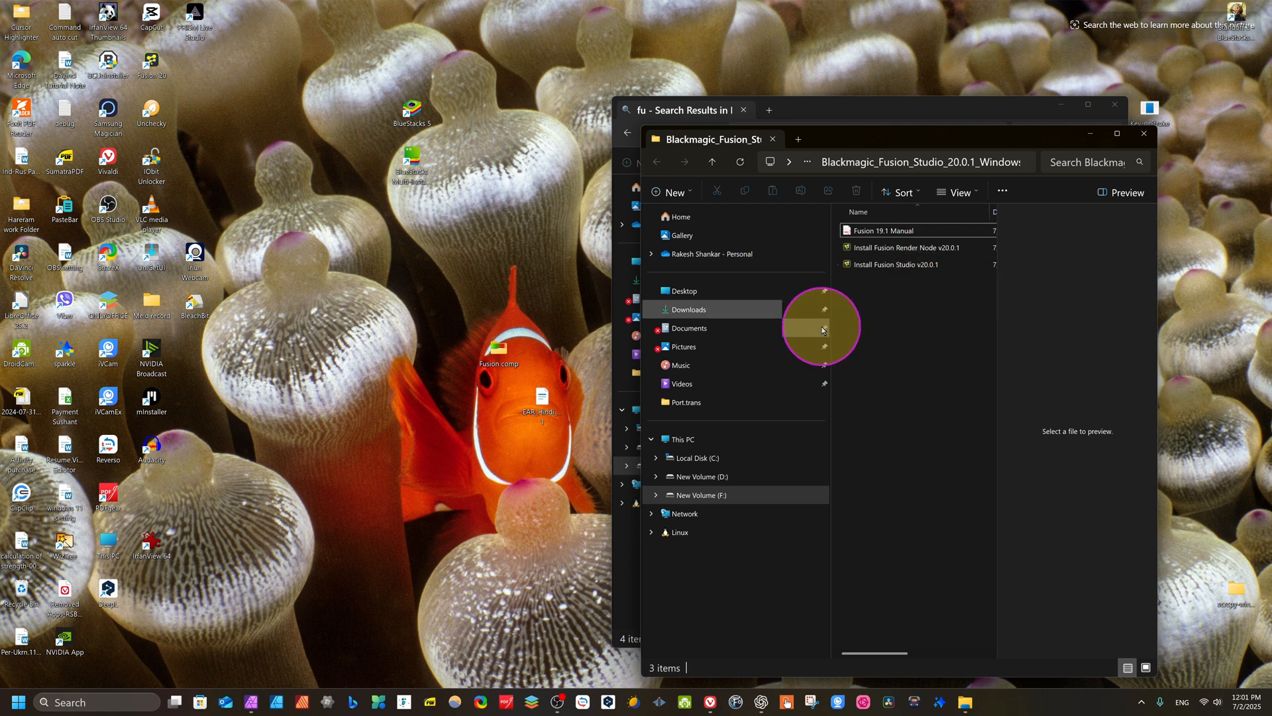
Run the Install Fusion Studio v20.0.1 setup, accept the license agreement and complete the installation.
left_click(933, 249)
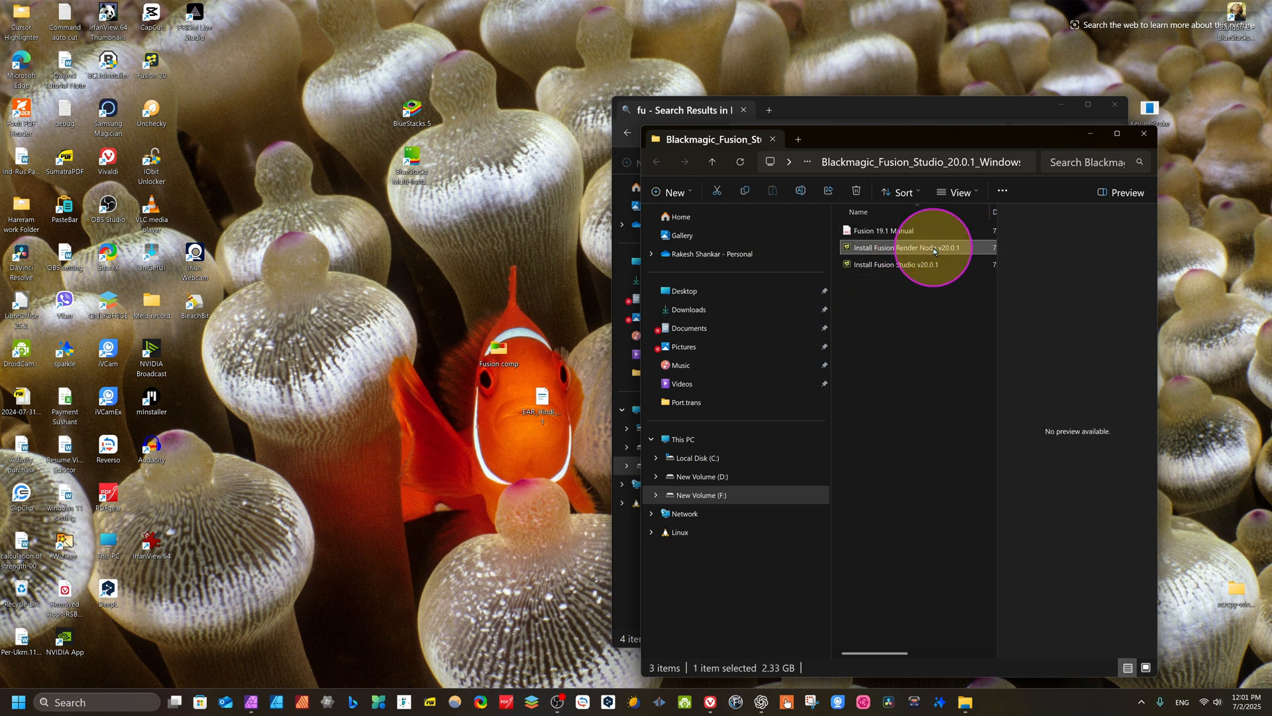
left_click(886, 263)
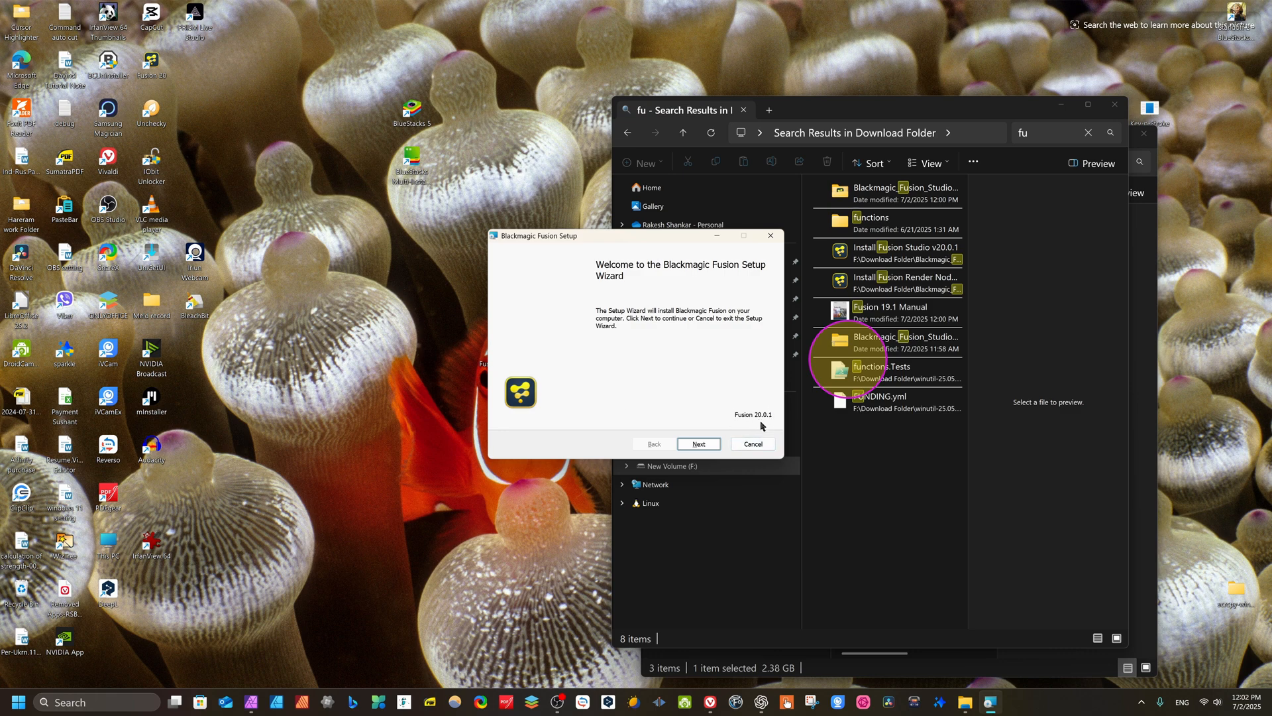
left_click(700, 445)
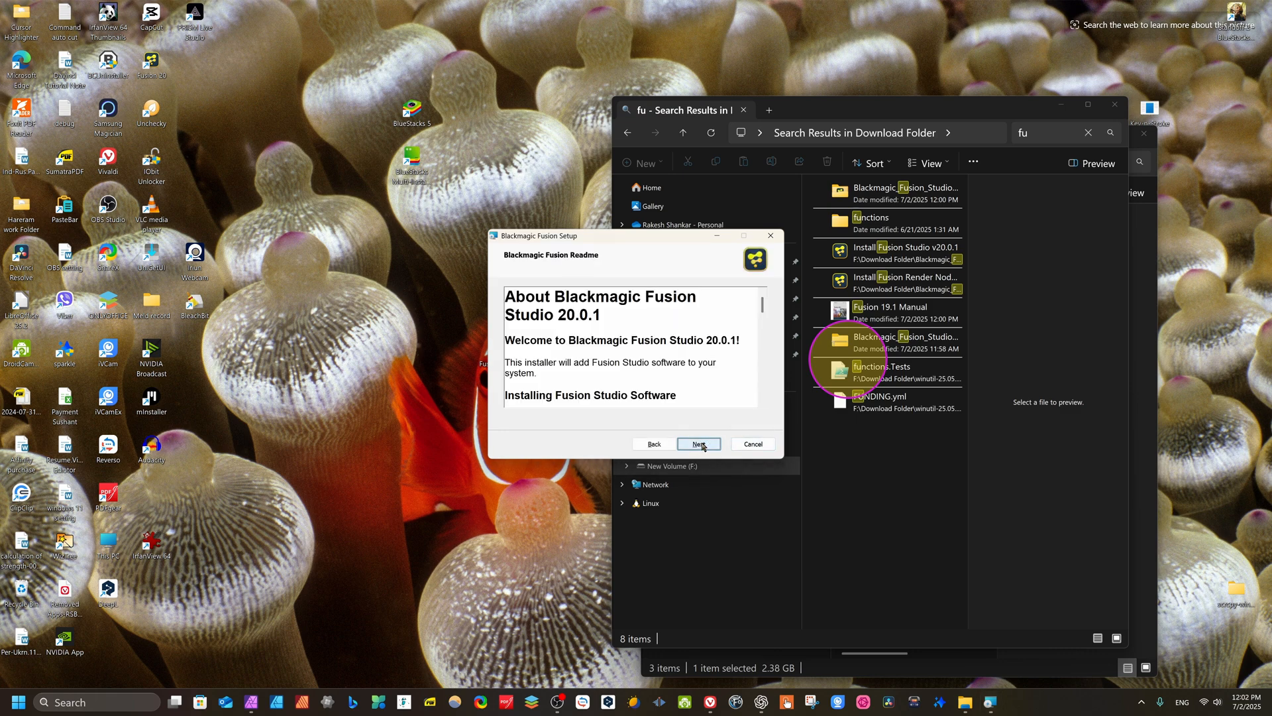
scroll(683, 386, "down", 10)
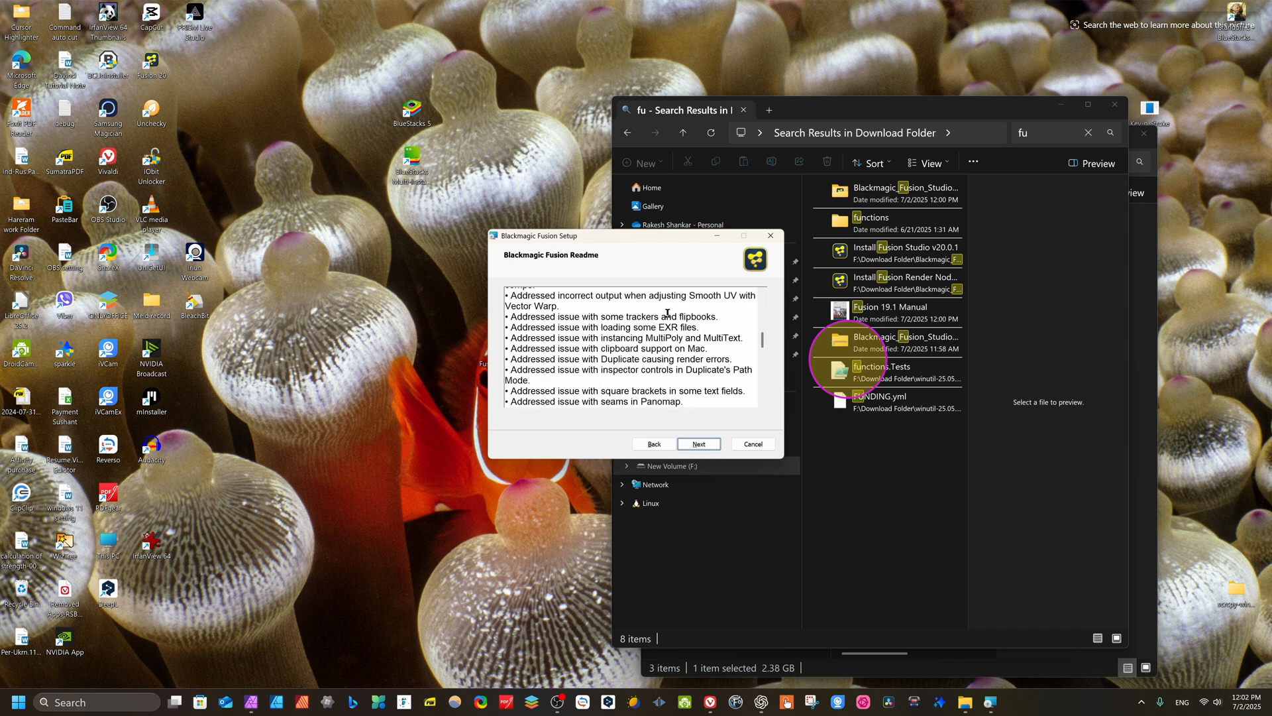
left_click(700, 445)
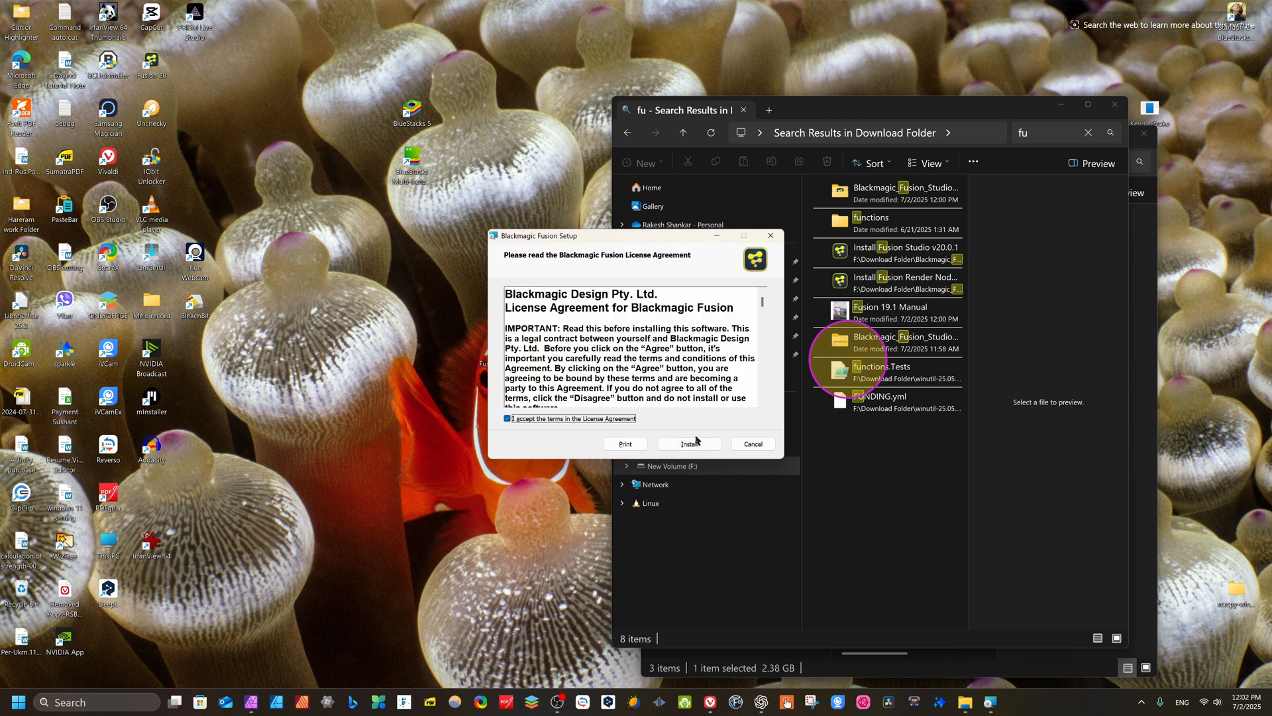
left_click(690, 444)
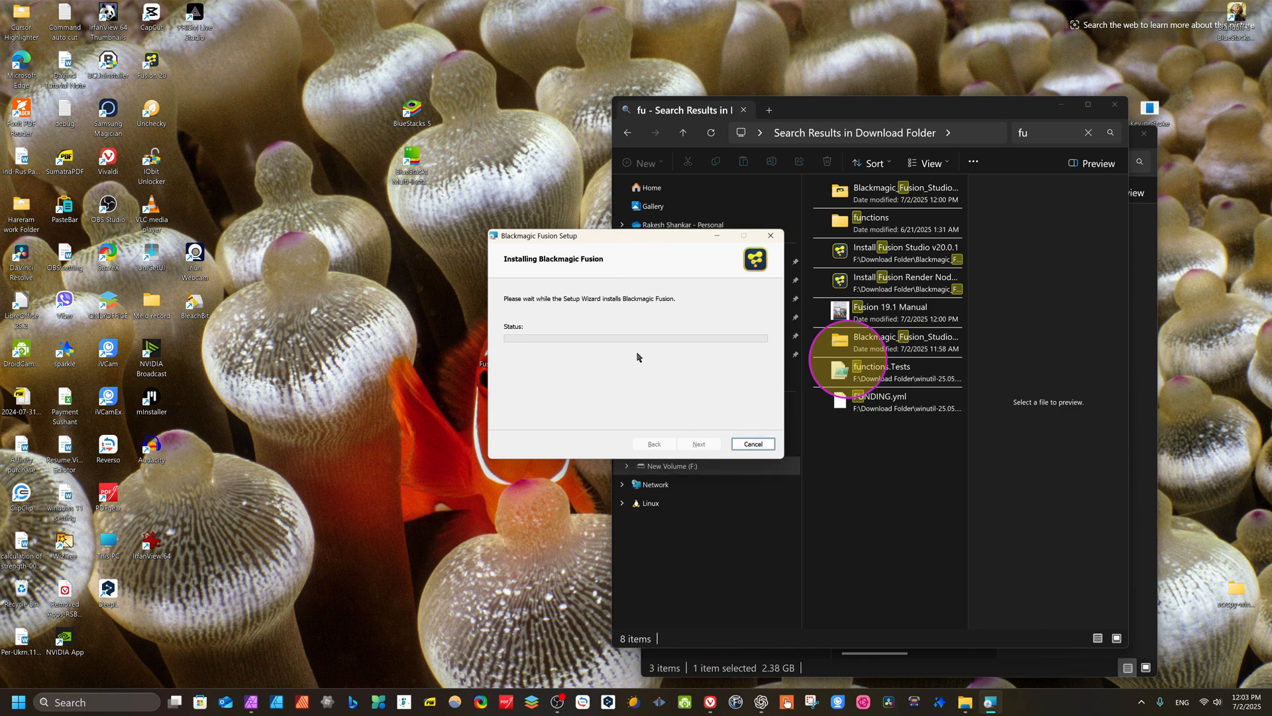
left_click(697, 444)
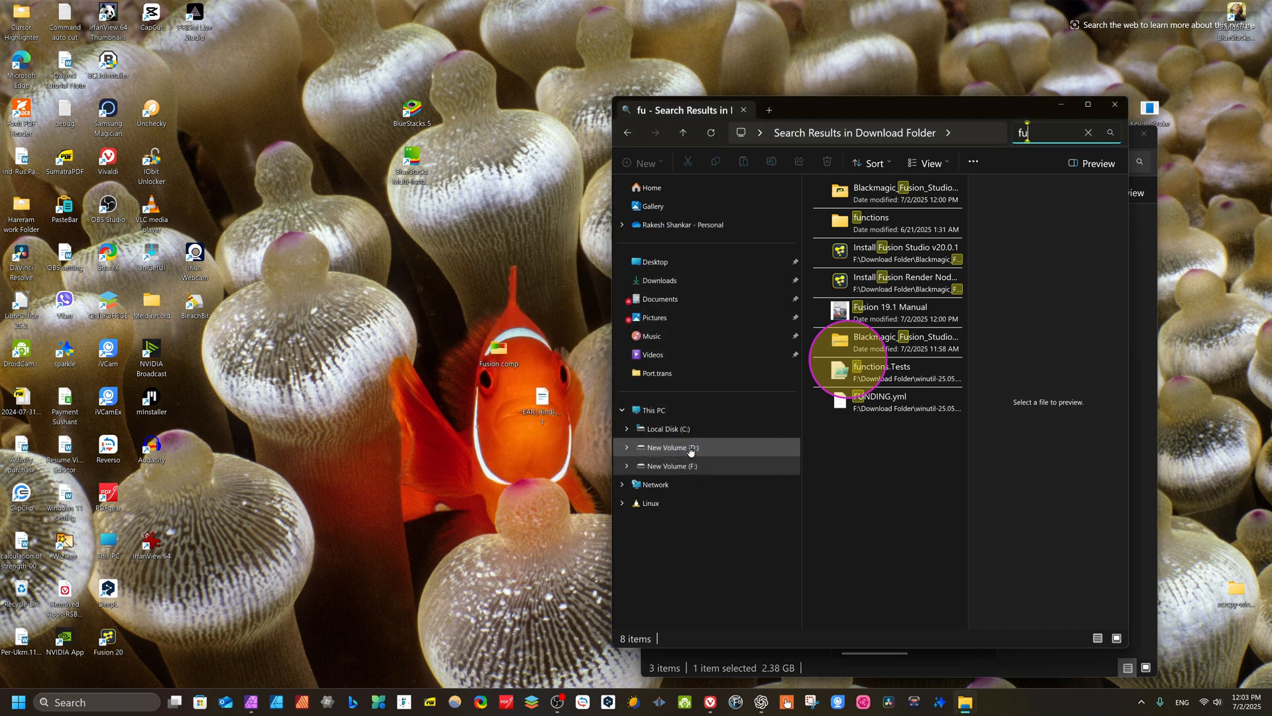
Install Fusion Render Node v20.0.1, accept its license agreement, finish with launching enabled and show the desktop.
left_click(885, 281)
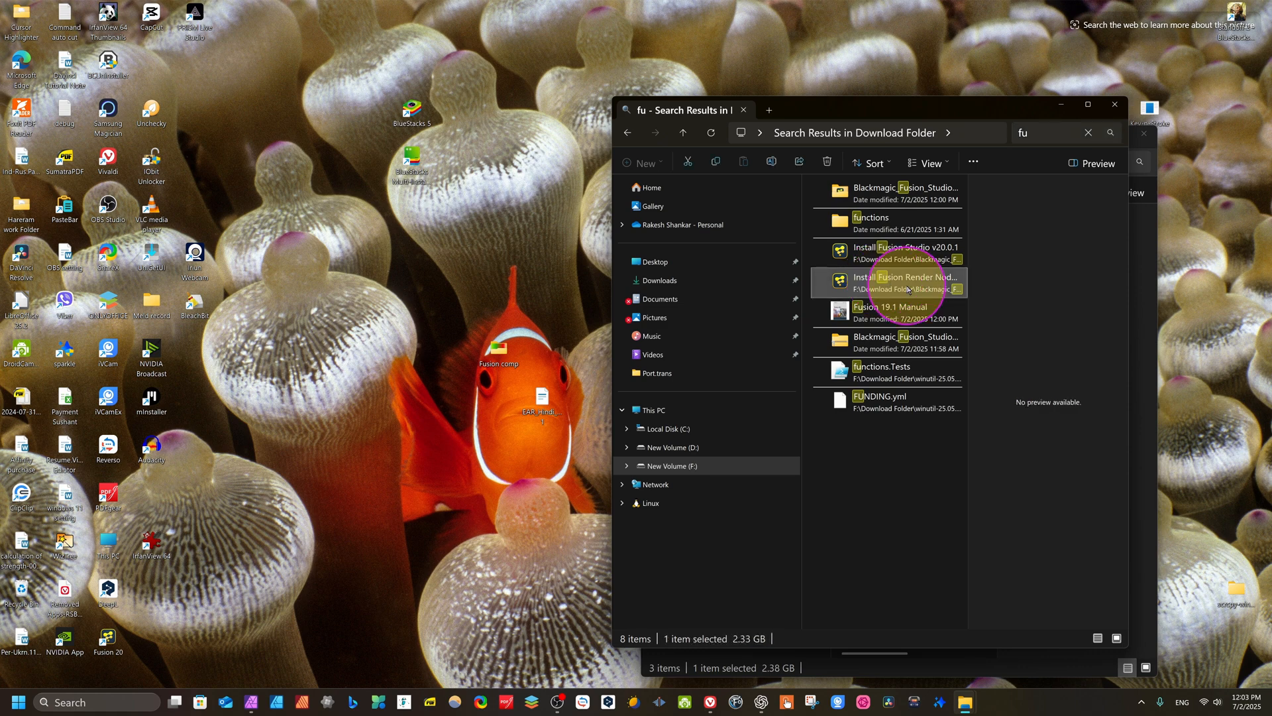
right_click(907, 289)
left_click(974, 264)
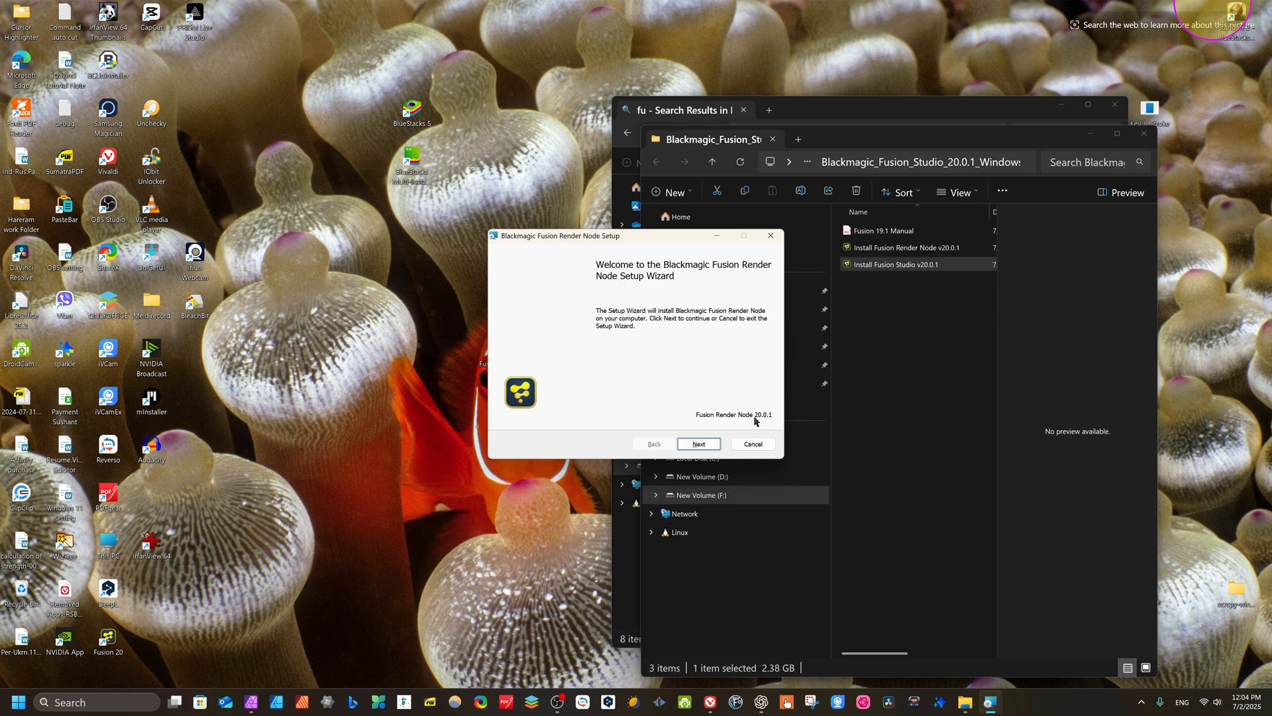
left_click(698, 444)
left_click(698, 444)
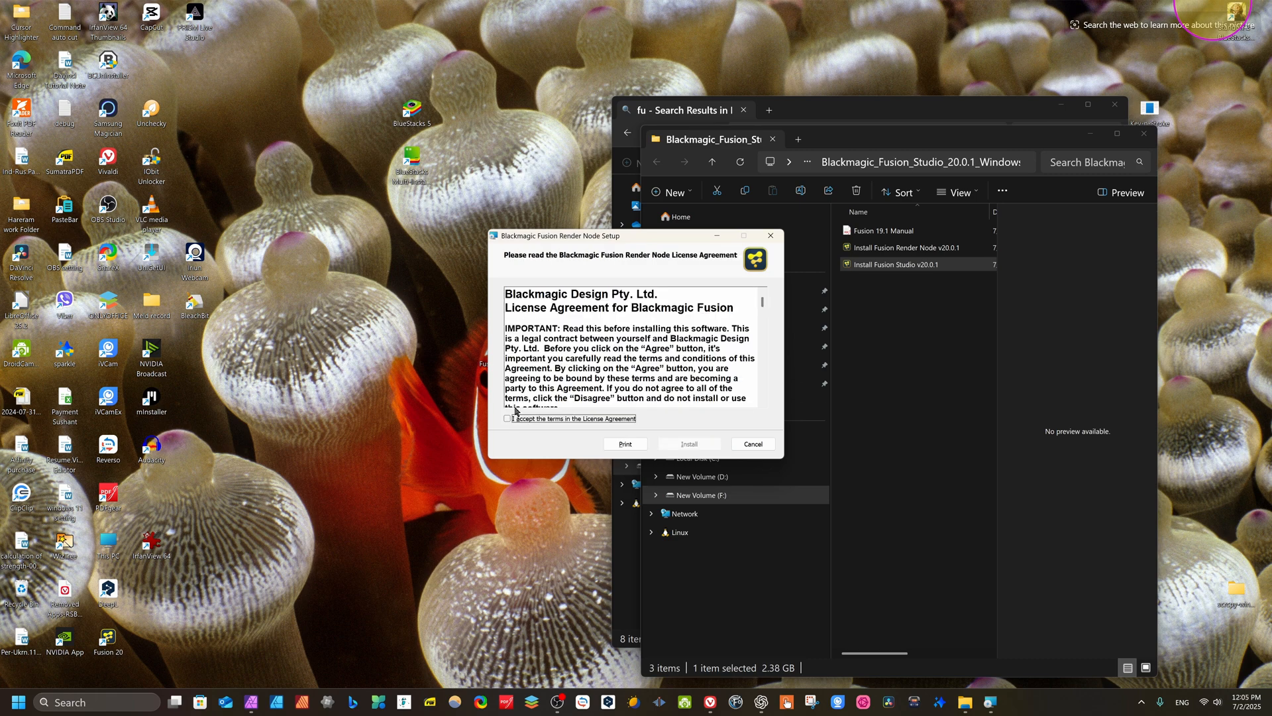
left_click(689, 444)
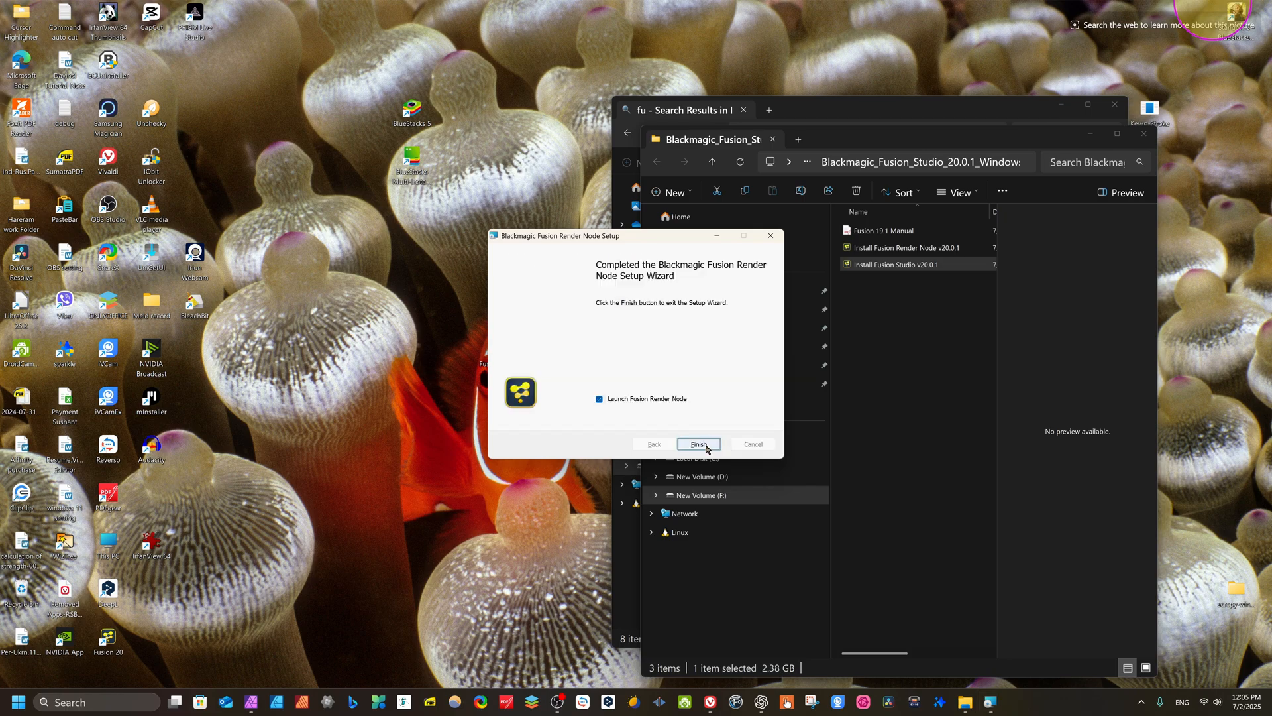
left_click(705, 445)
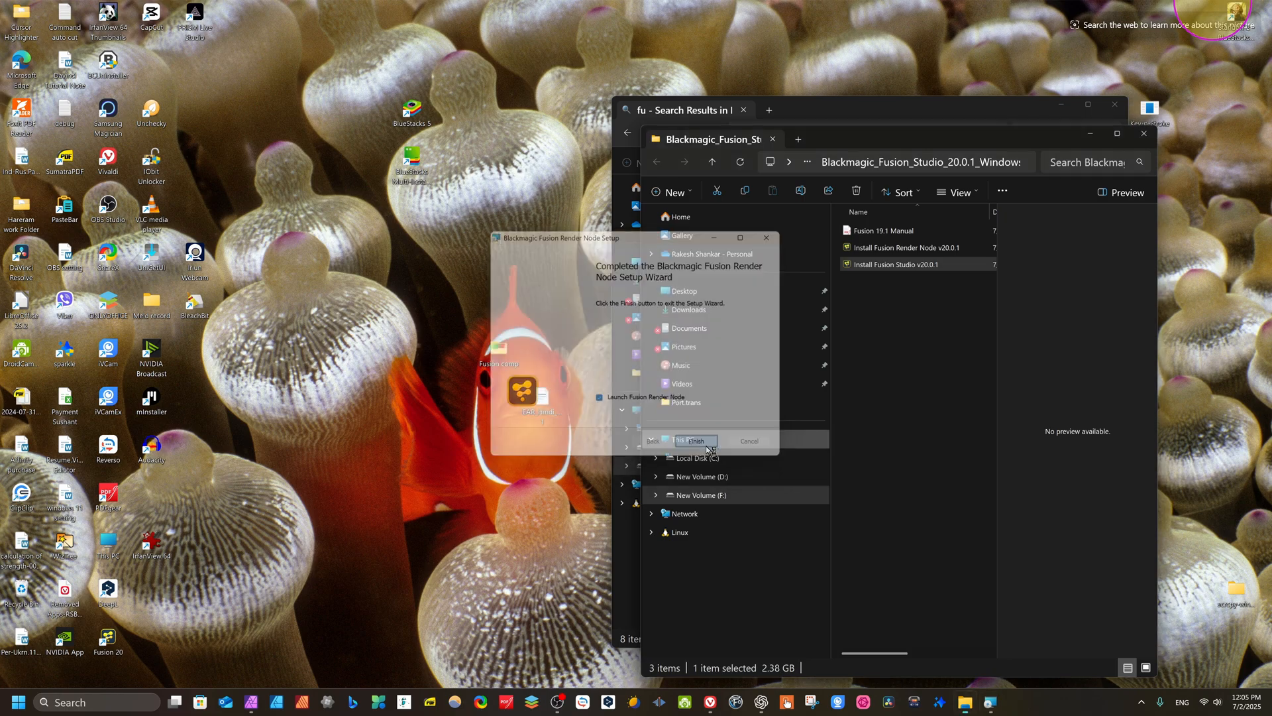
key("super+d")
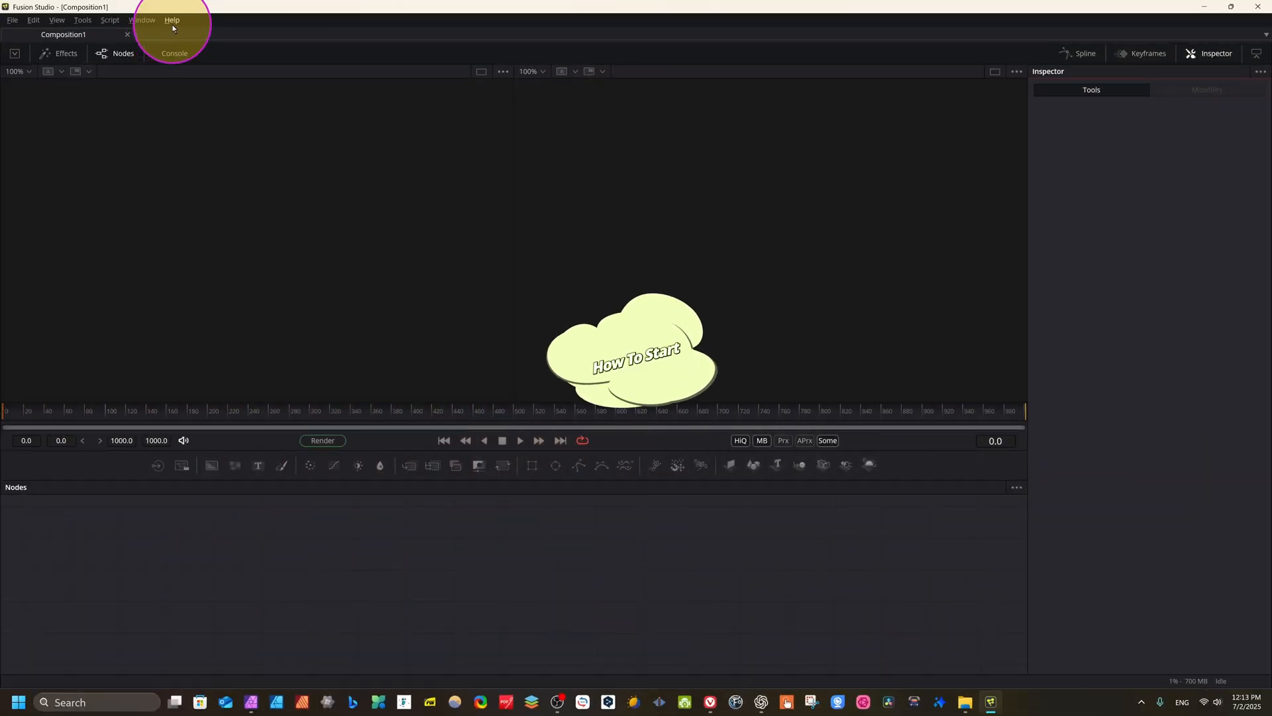
left_click(172, 25)
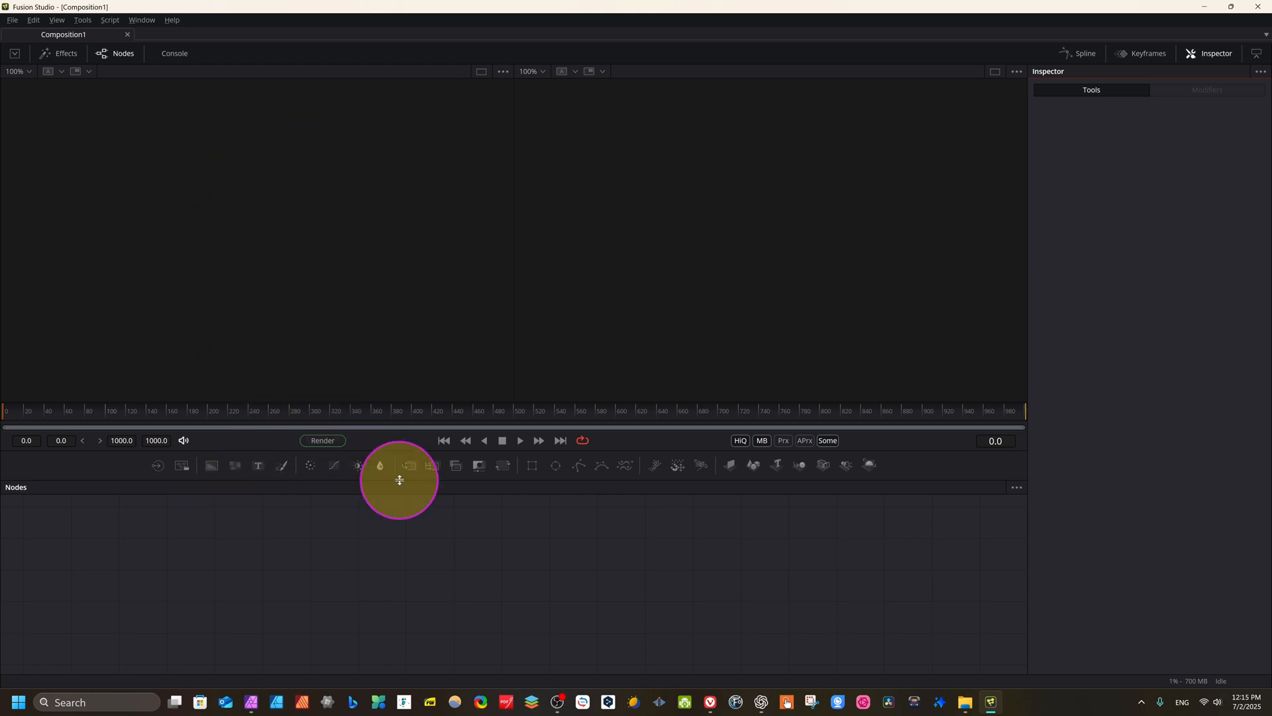
Add a Background node, move it further into the node area and display it in the first viewer.
left_click(211, 468)
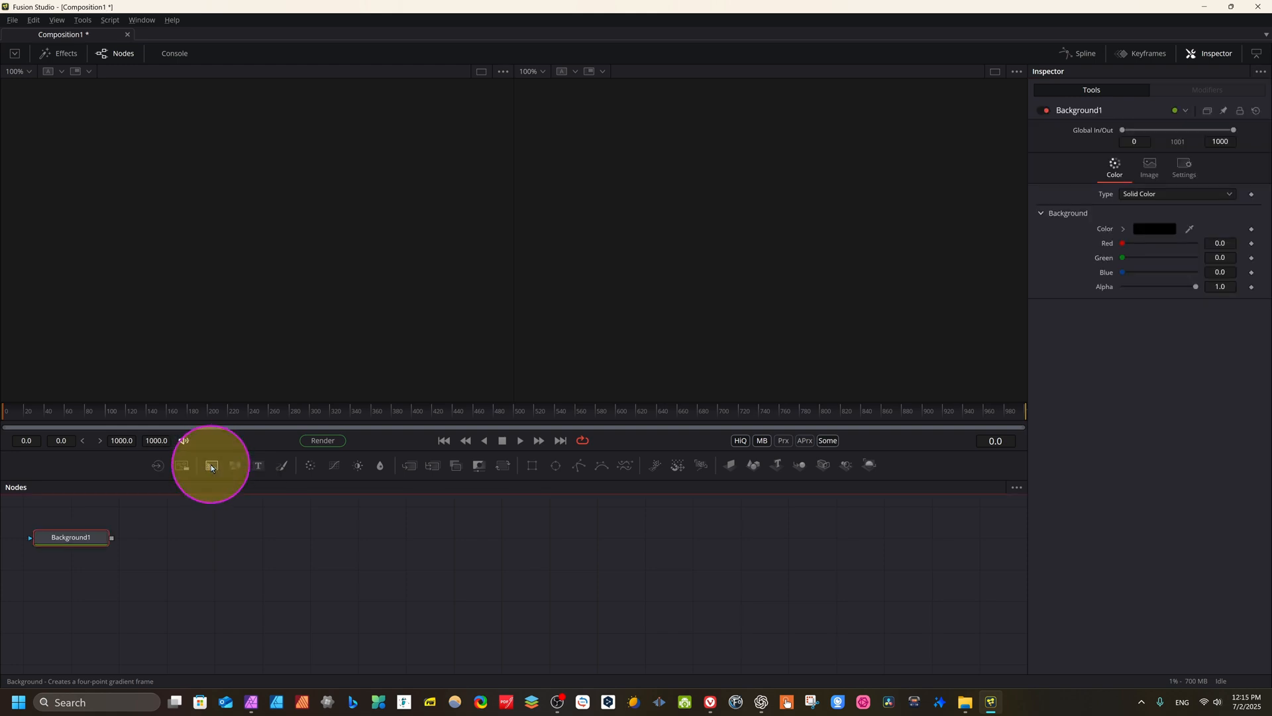
left_click_drag(70, 530, 224, 572)
left_click_drag(71, 537, 261, 558)
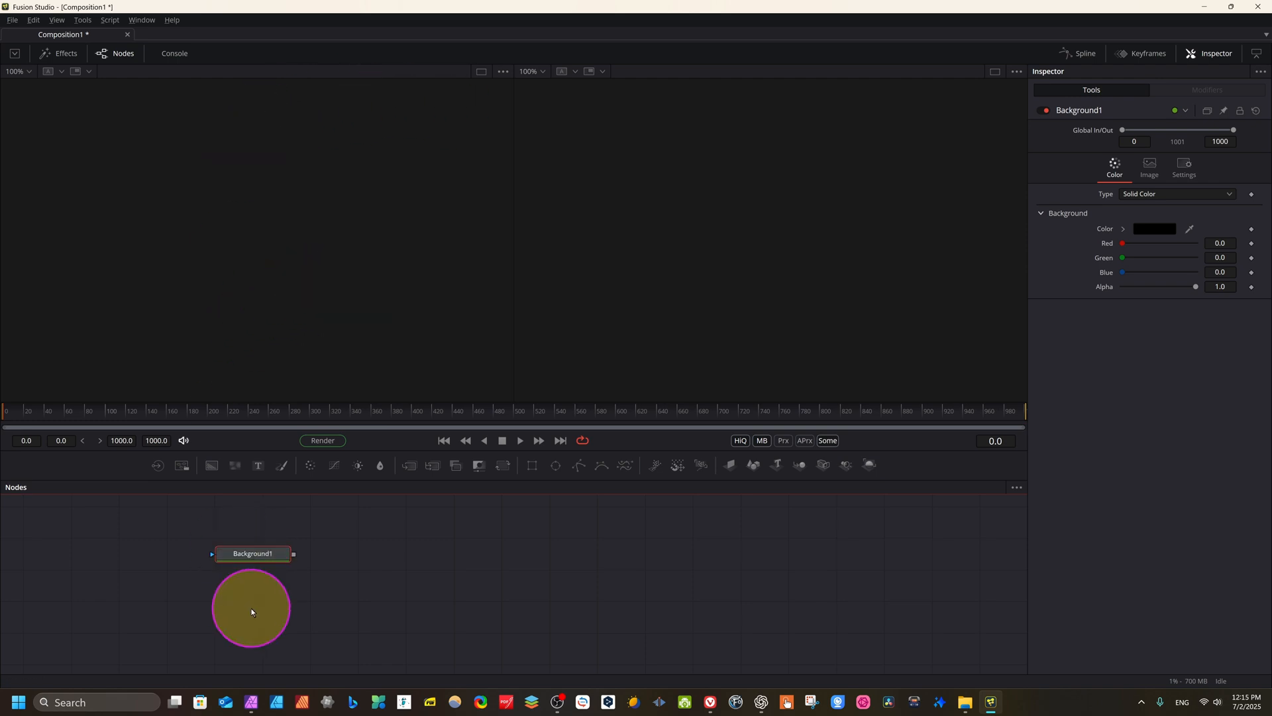
left_click(239, 555)
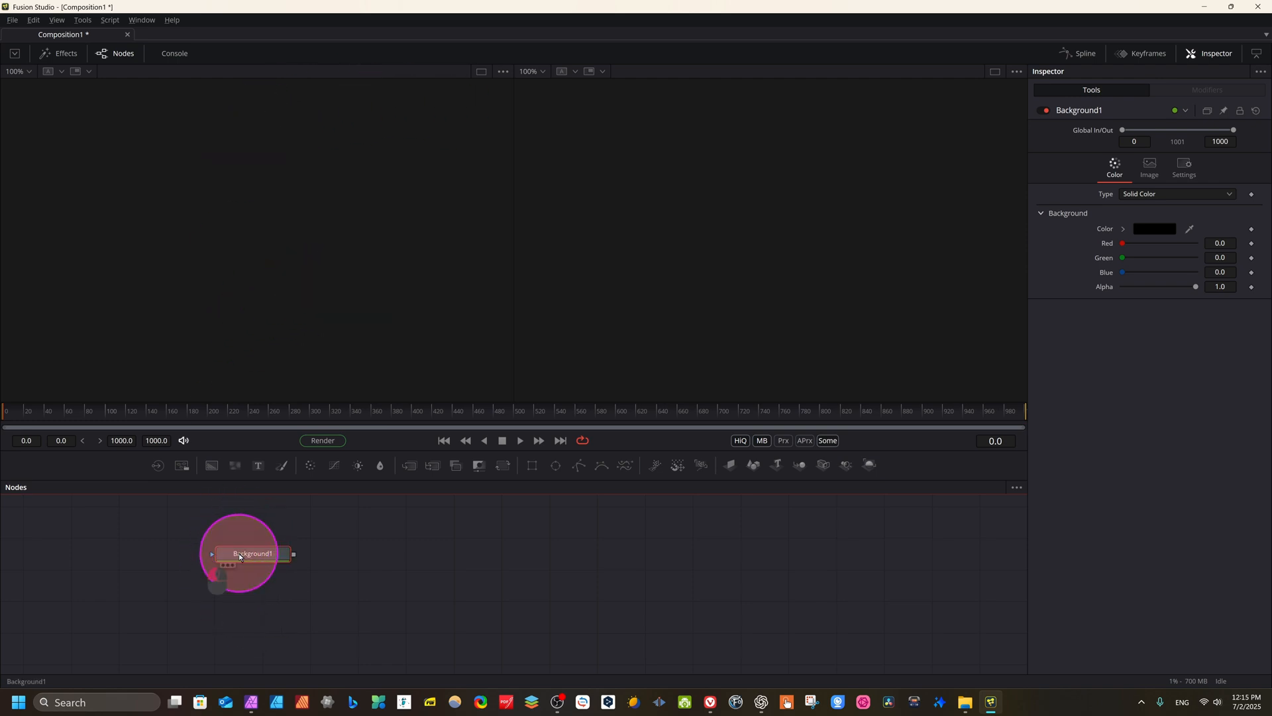
left_click_drag(239, 553, 264, 119)
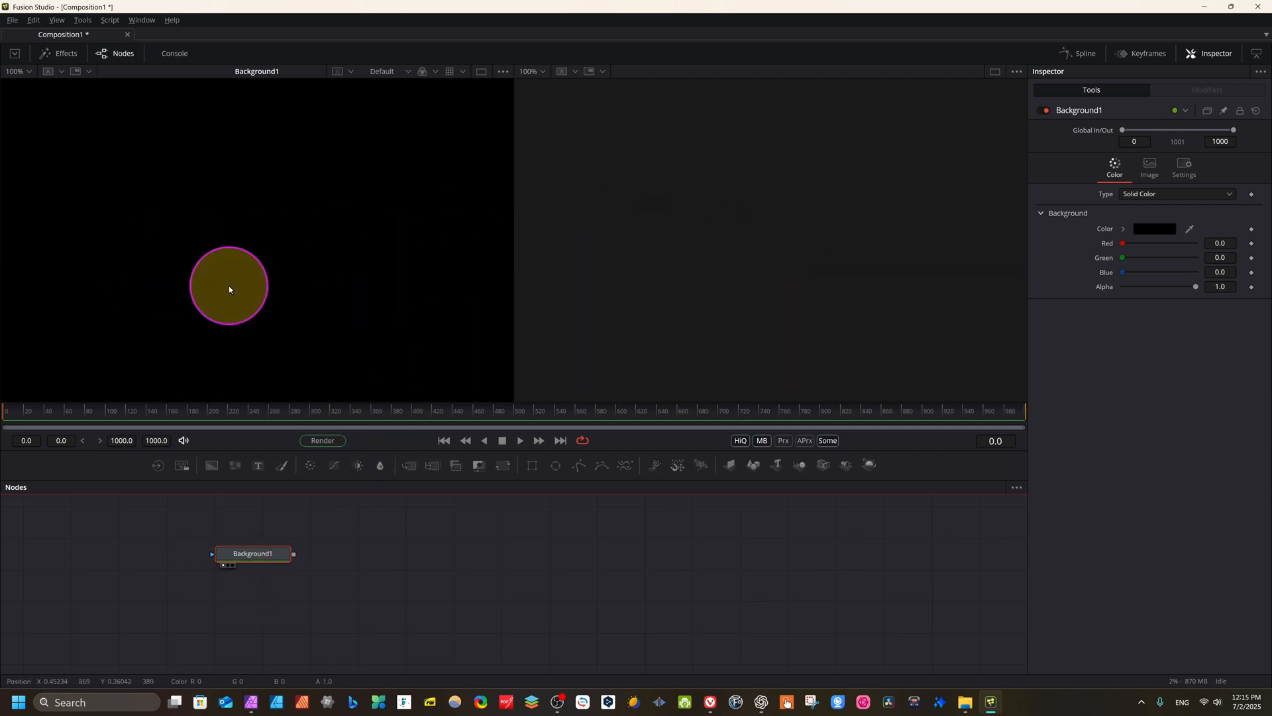
Set the Background1 node's solid color to bright green (#00ff00).
left_click(1162, 228)
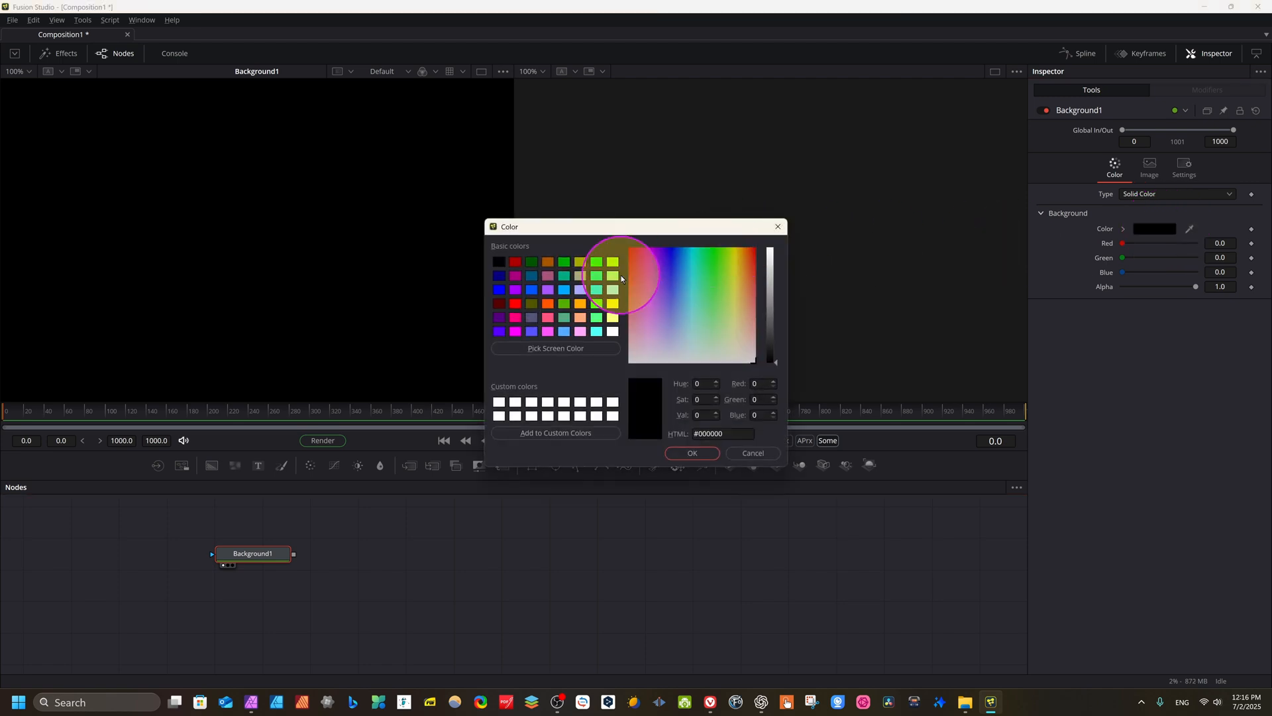
left_click(596, 265)
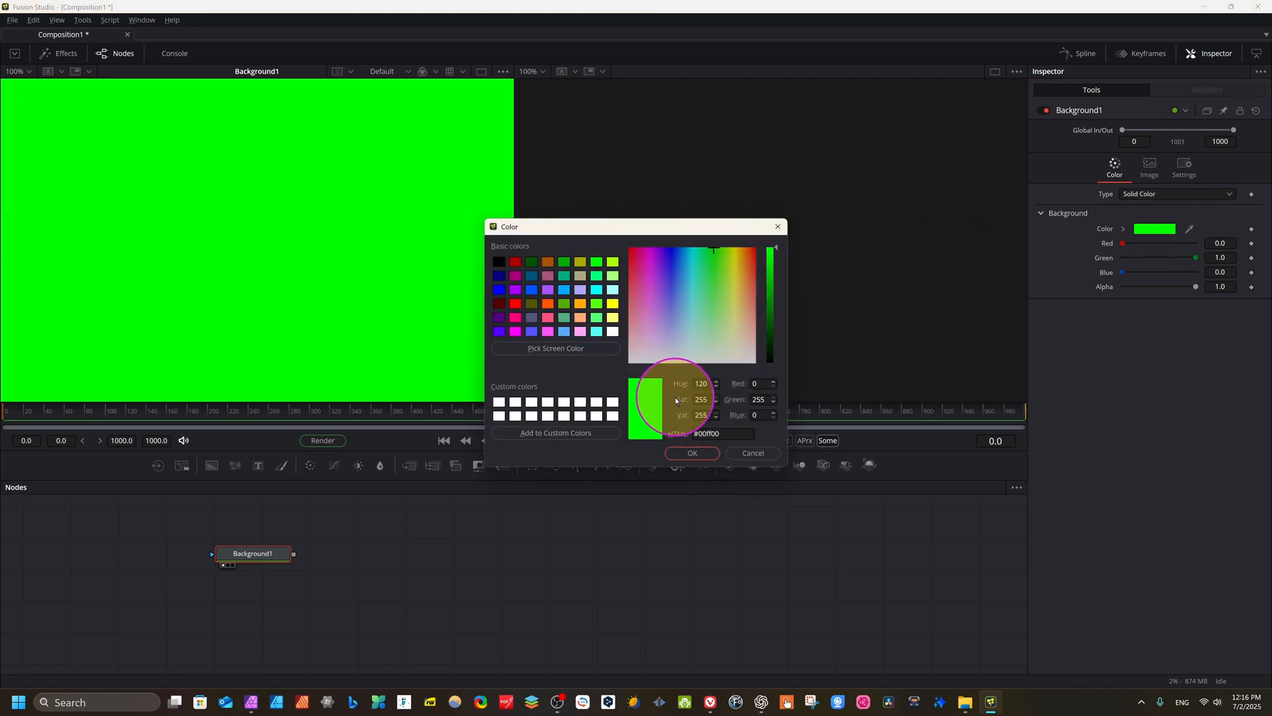
left_click(689, 454)
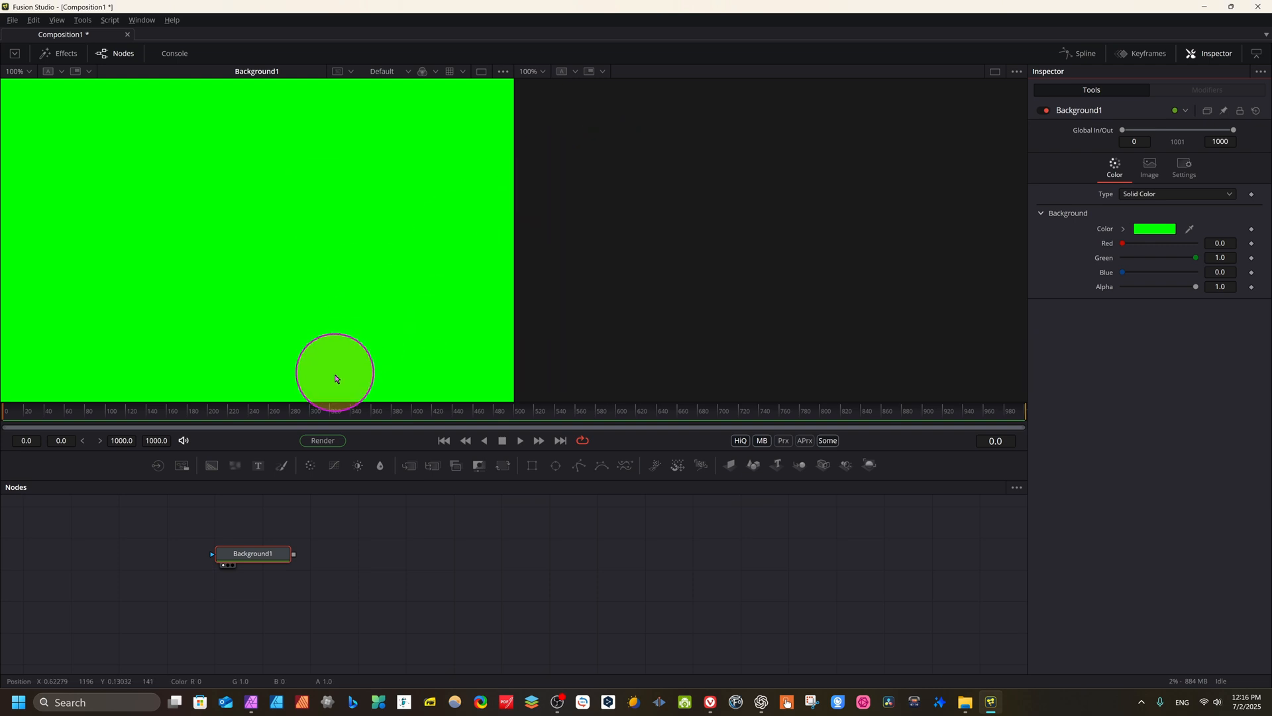
Toggle the Background1 node's viewer indicators to display it in the second viewer as well.
left_click(233, 567)
left_click(228, 566)
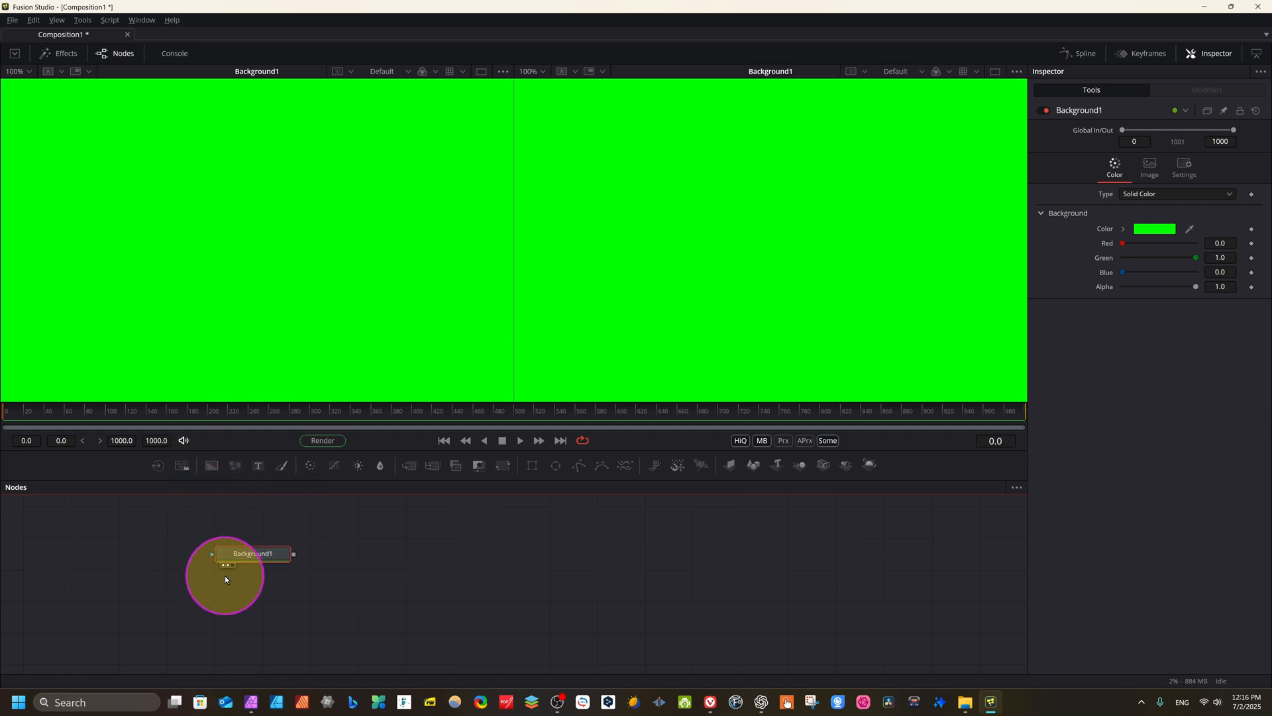
left_click(223, 565)
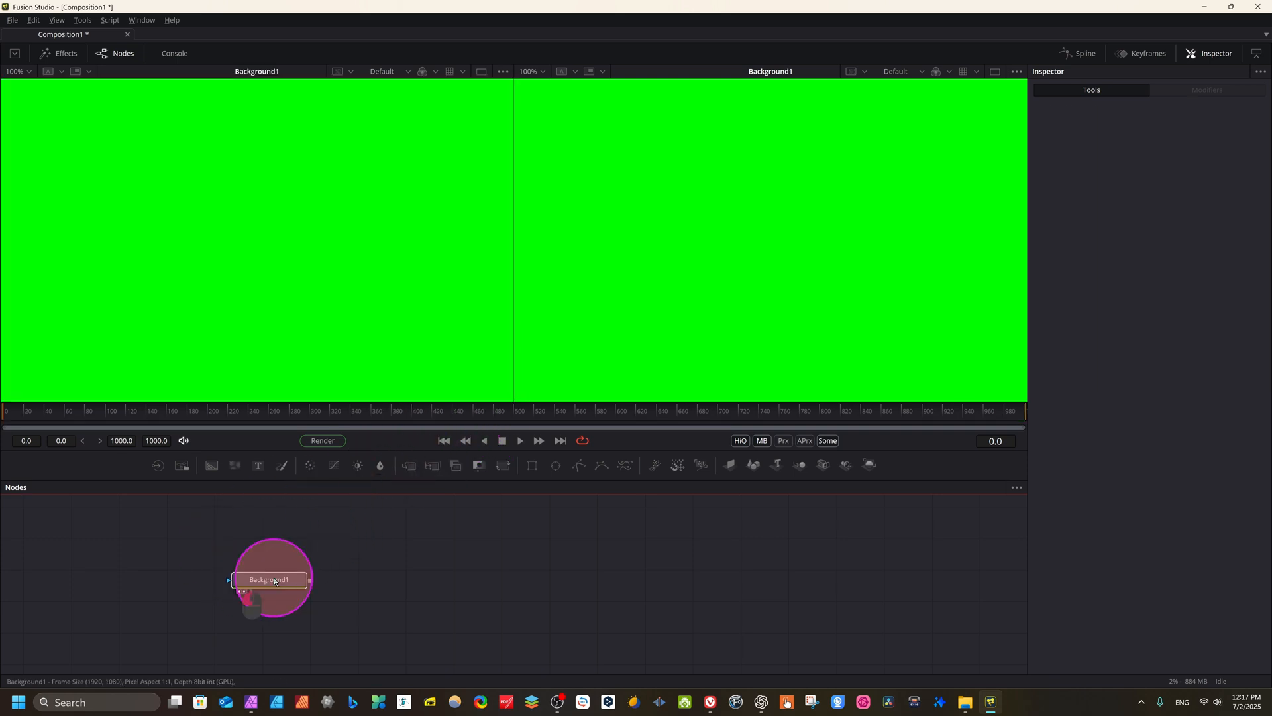
Reposition Background1, add a second Background node merged with it, and move the new node away from the first.
left_click_drag(272, 581, 261, 567)
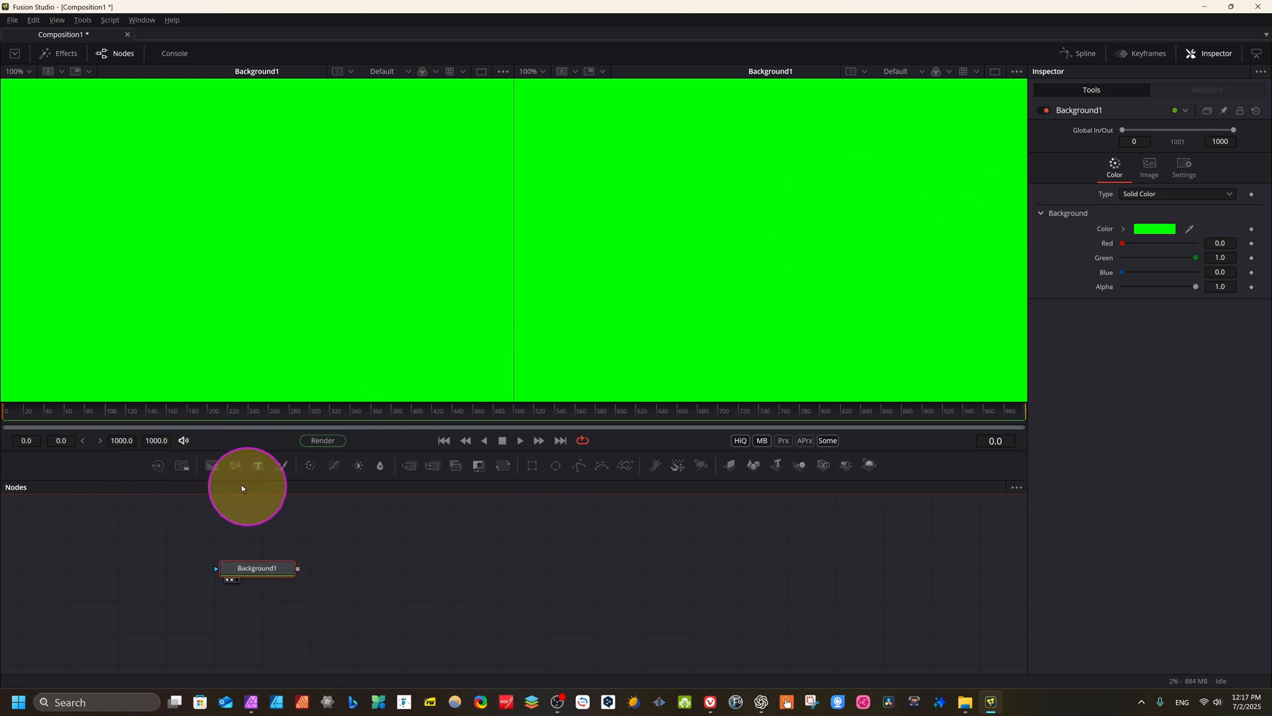
left_click(210, 466)
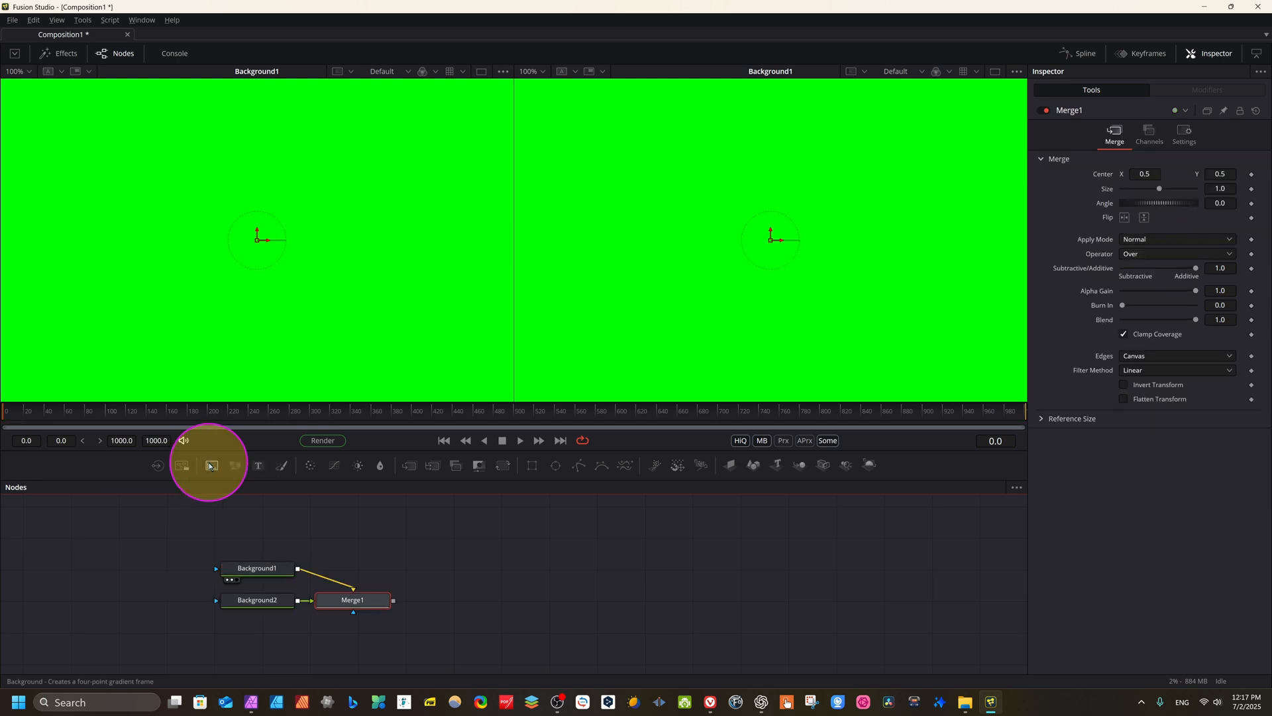
left_click_drag(263, 602, 540, 604)
Add a Loader node with the image "why to use open-source softwares.png" and move it to open space in the node area.
left_click(158, 464)
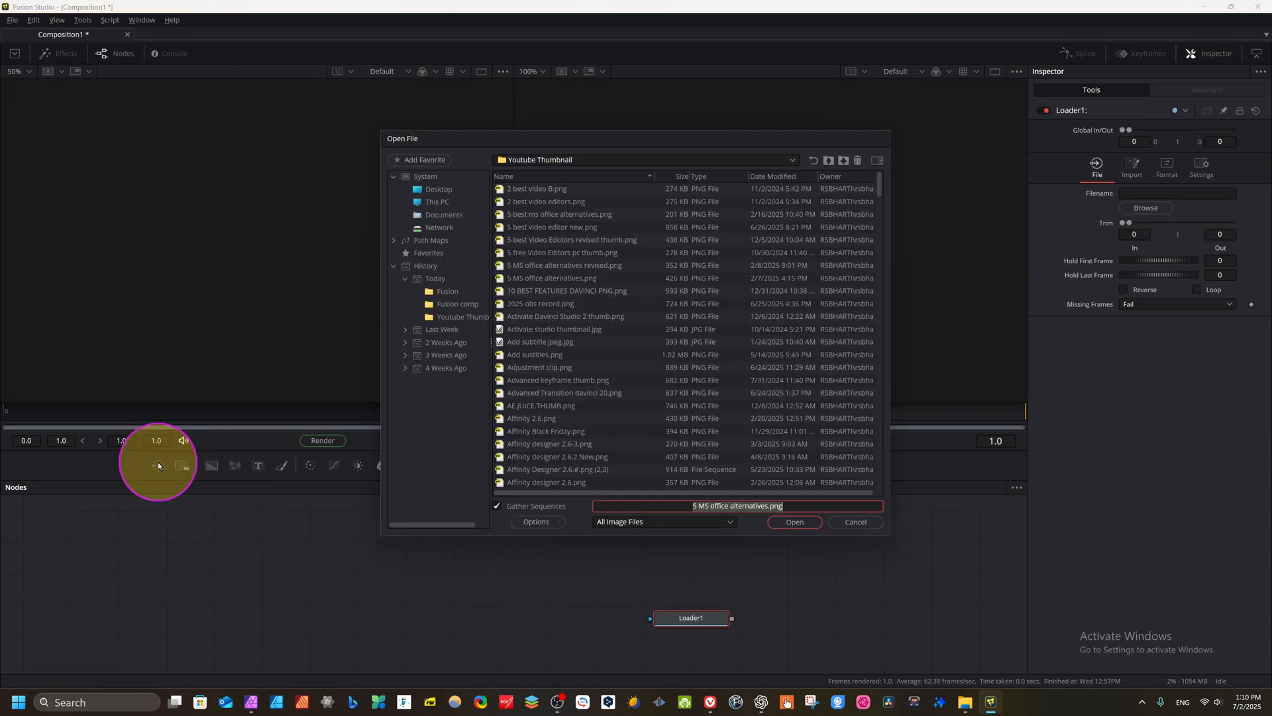
scroll(630, 369, "down", 10)
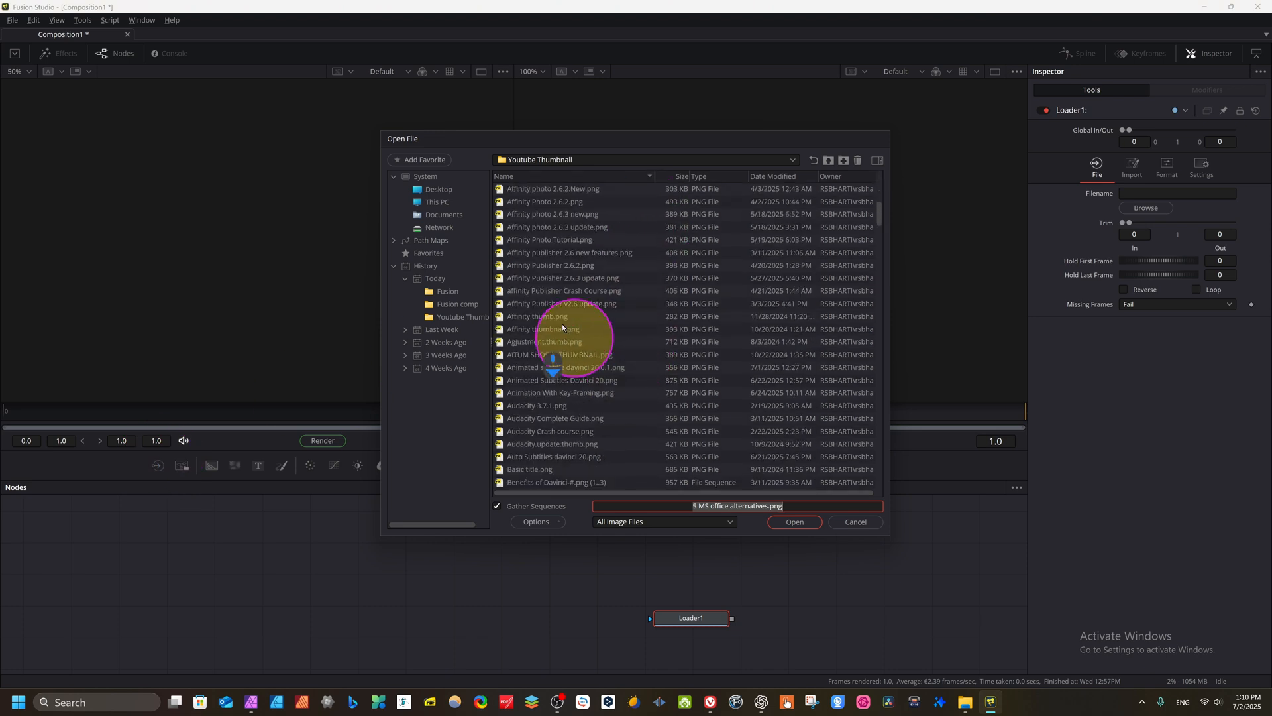
scroll(623, 378, "down", 15)
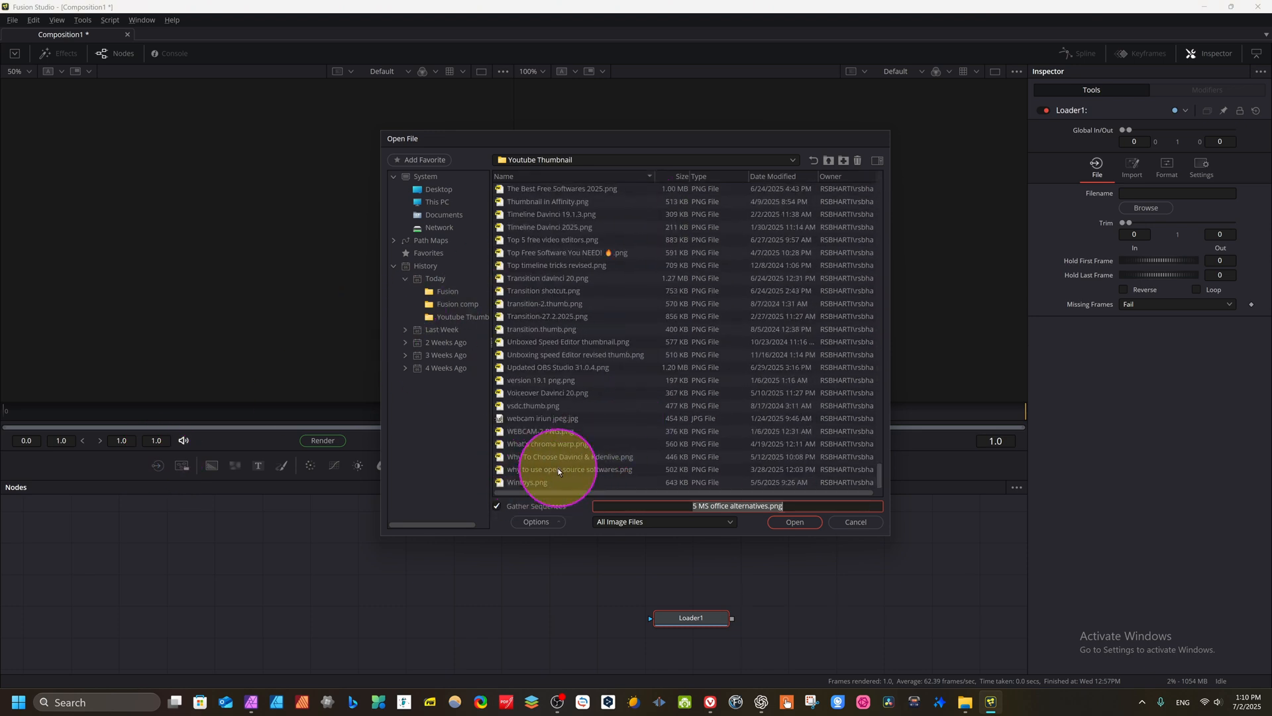
left_click(558, 469)
left_click(795, 521)
left_click_drag(675, 621, 191, 579)
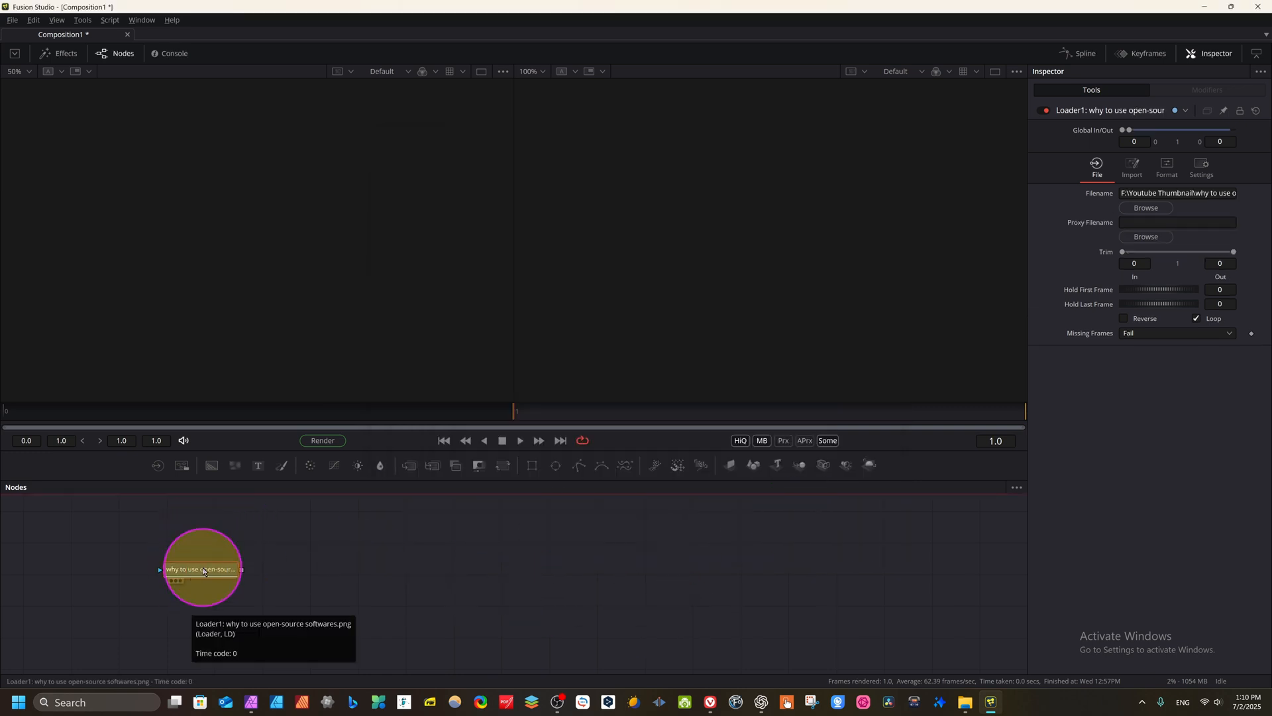
Display the loaded image in the first viewer and in the second viewer.
key("1")
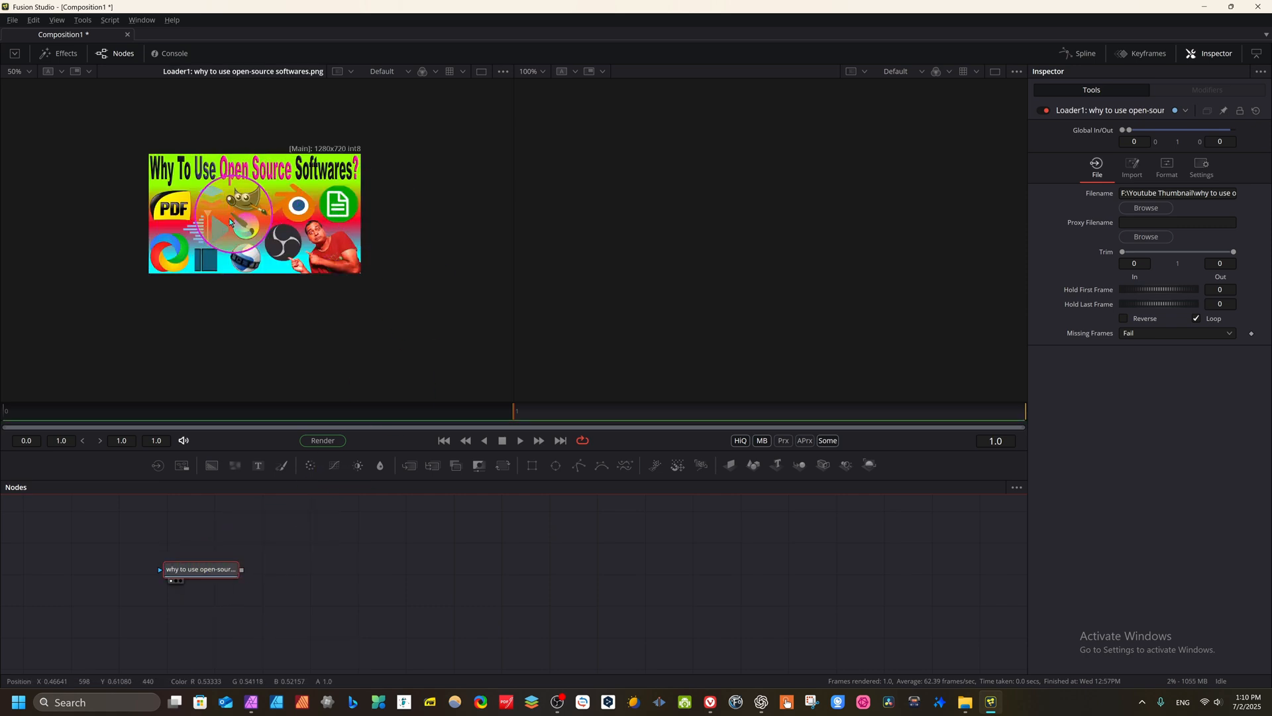
scroll(228, 229, "up", 1)
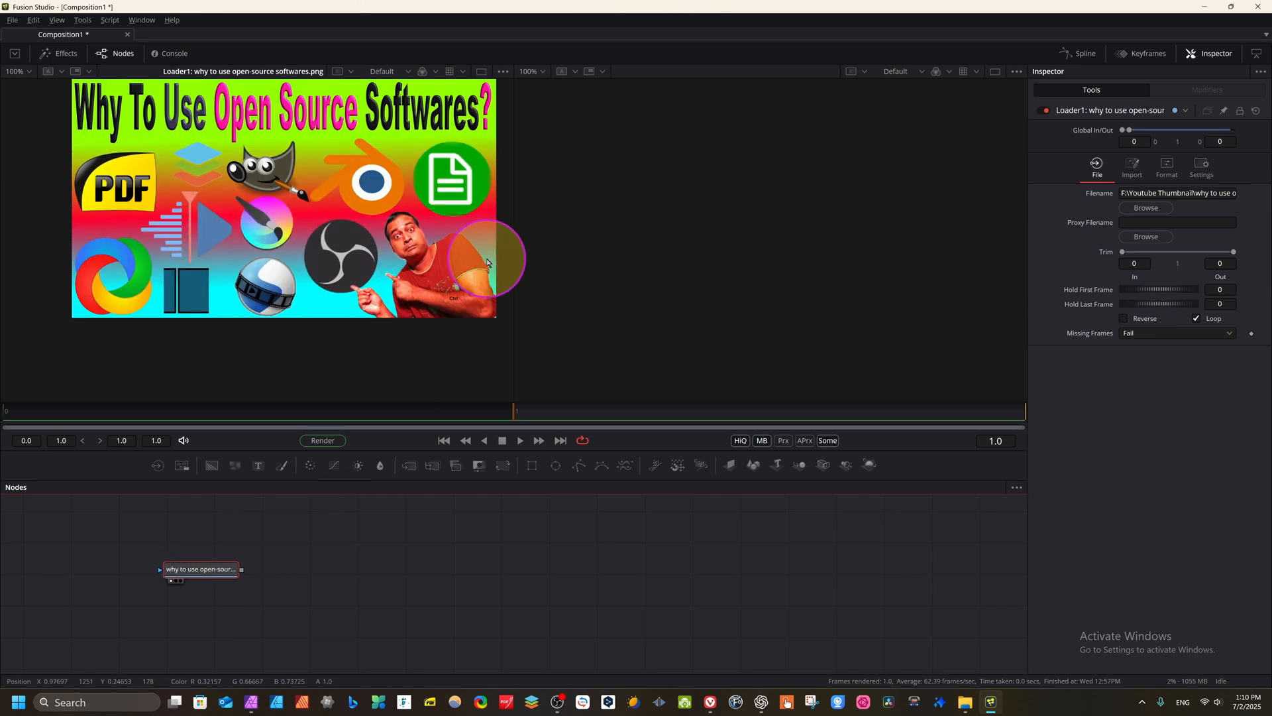
scroll(352, 218, "up", 1)
scroll(351, 219, "down", 1)
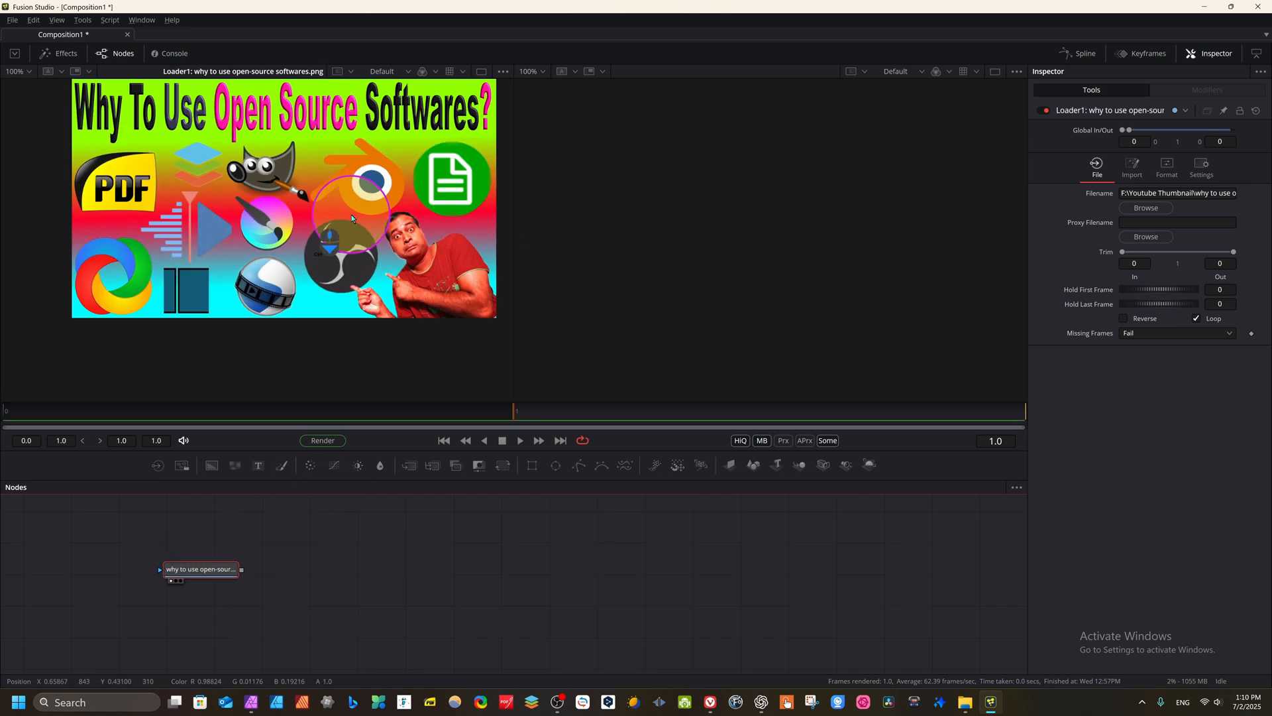
scroll(411, 188, "down", 1)
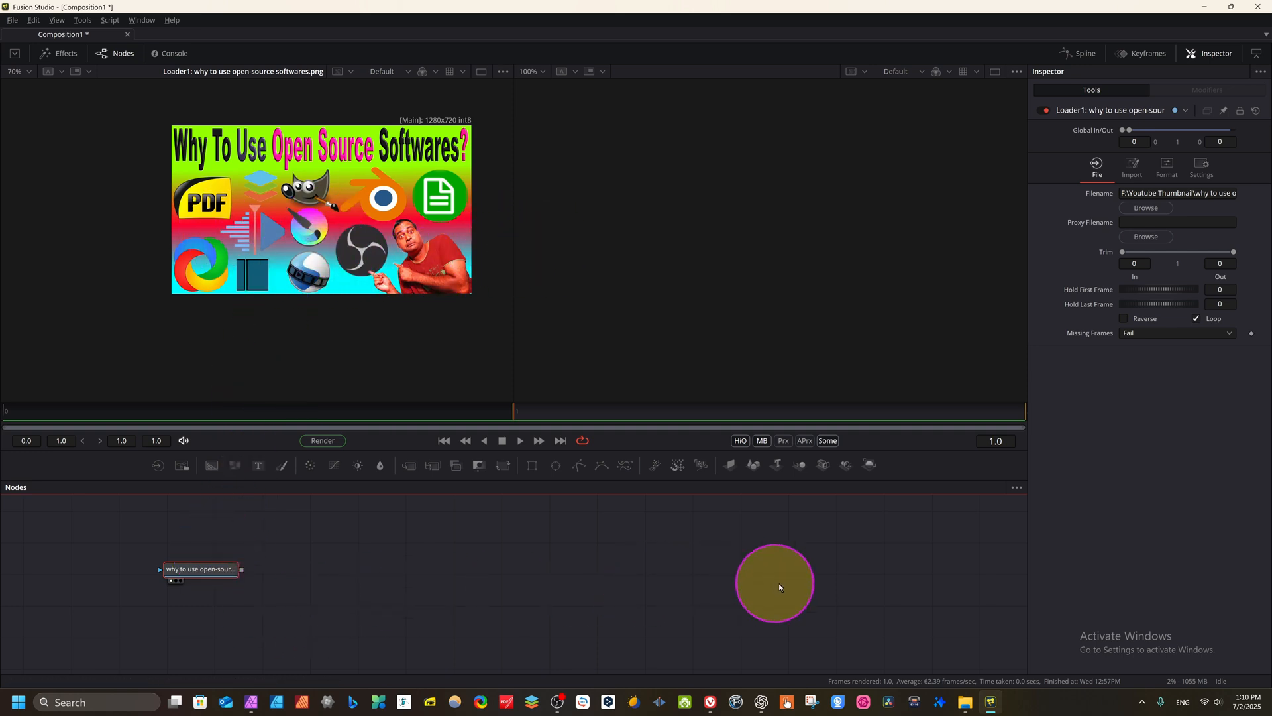
key("2")
Examine the loaded image in the second viewer at several zoom levels, finishing at 100%.
scroll(751, 243, "up", 2)
scroll(752, 243, "down", 4)
scroll(751, 244, "up", 3)
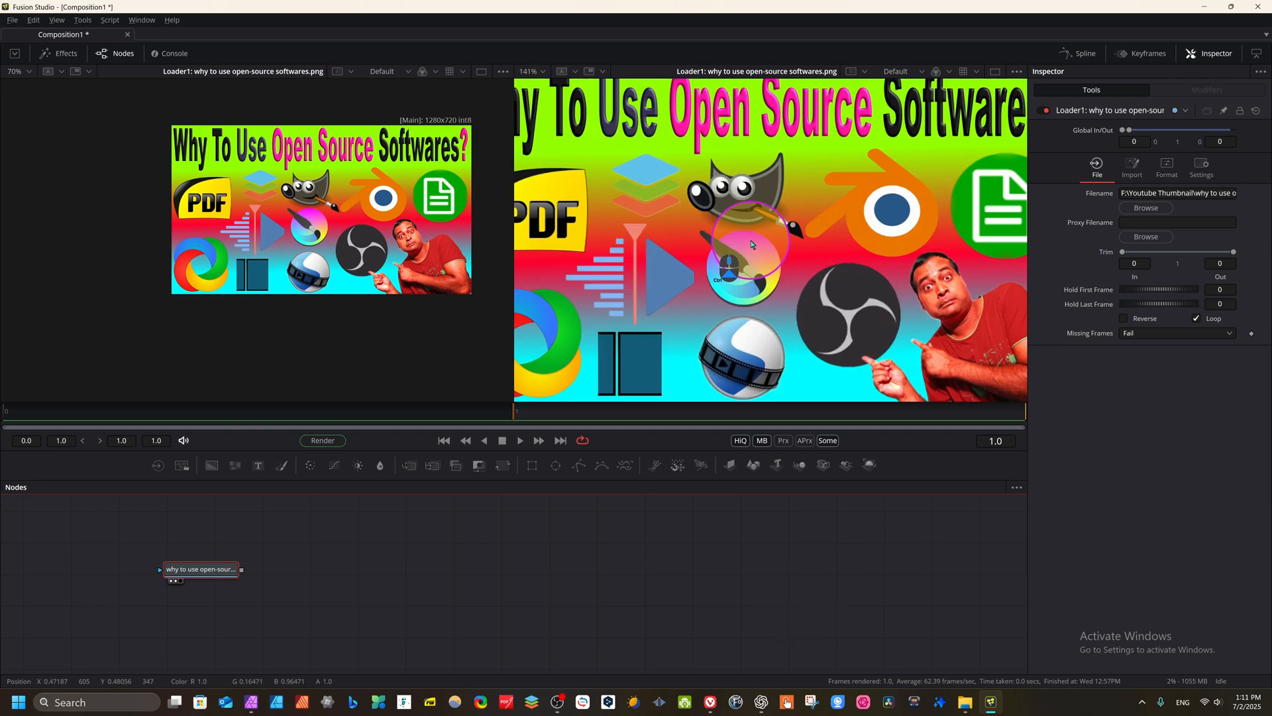
scroll(751, 244, "down", 3)
scroll(751, 244, "up", 3)
scroll(751, 243, "down", 3)
scroll(751, 244, "up", 2)
scroll(751, 244, "down", 2)
scroll(751, 244, "up", 2)
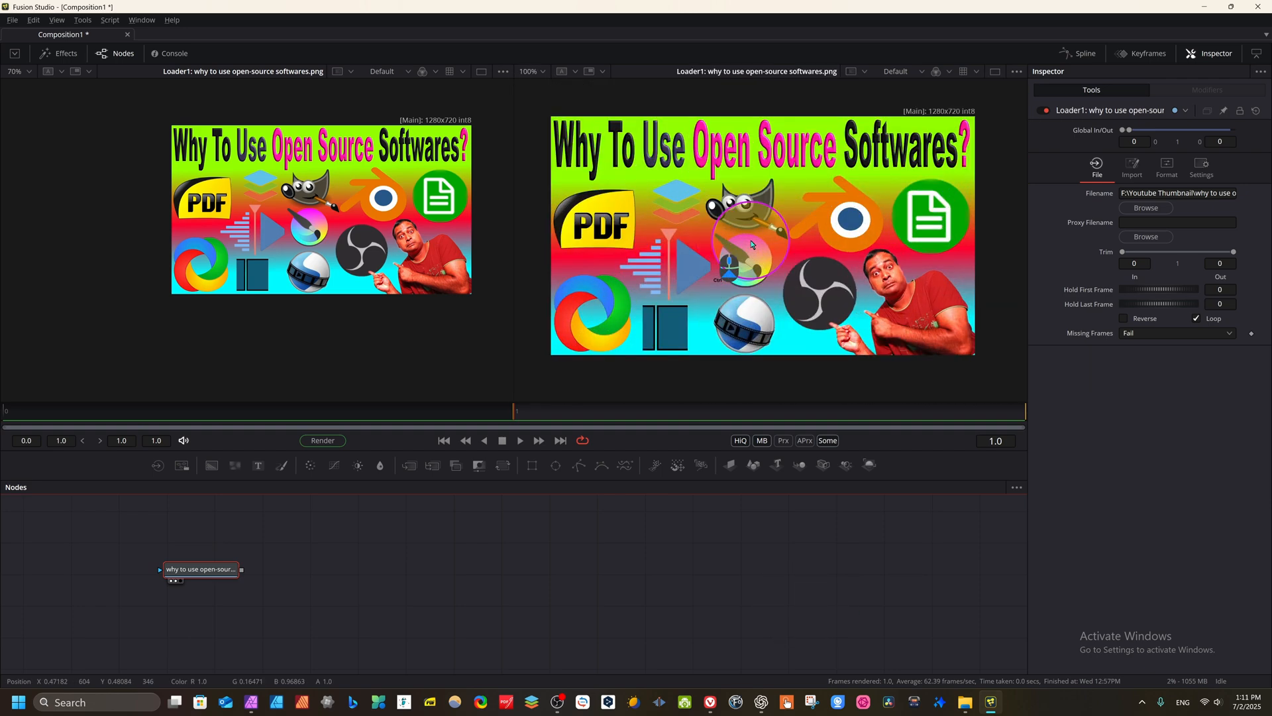
scroll(752, 244, "down", 1)
scroll(751, 244, "up", 1)
scroll(751, 244, "down", 3)
scroll(751, 244, "up", 4)
scroll(752, 244, "down", 4)
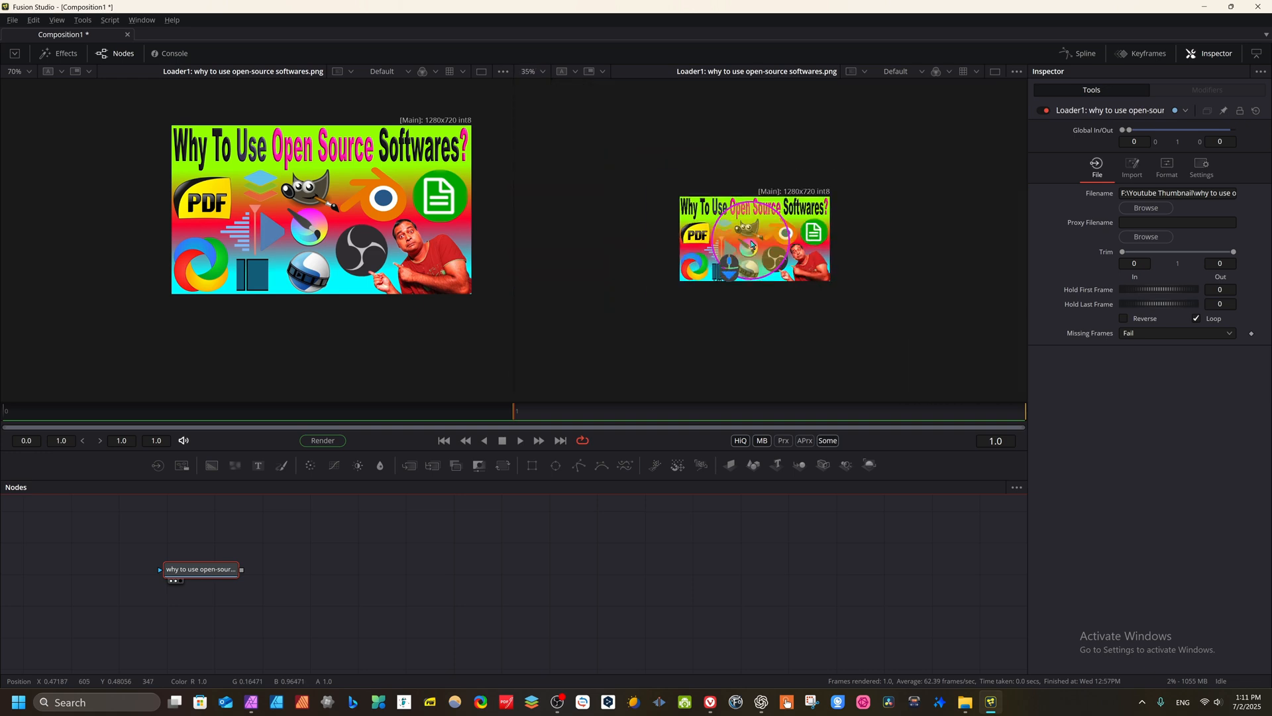
scroll(751, 243, "up", 3)
scroll(751, 244, "down", 2)
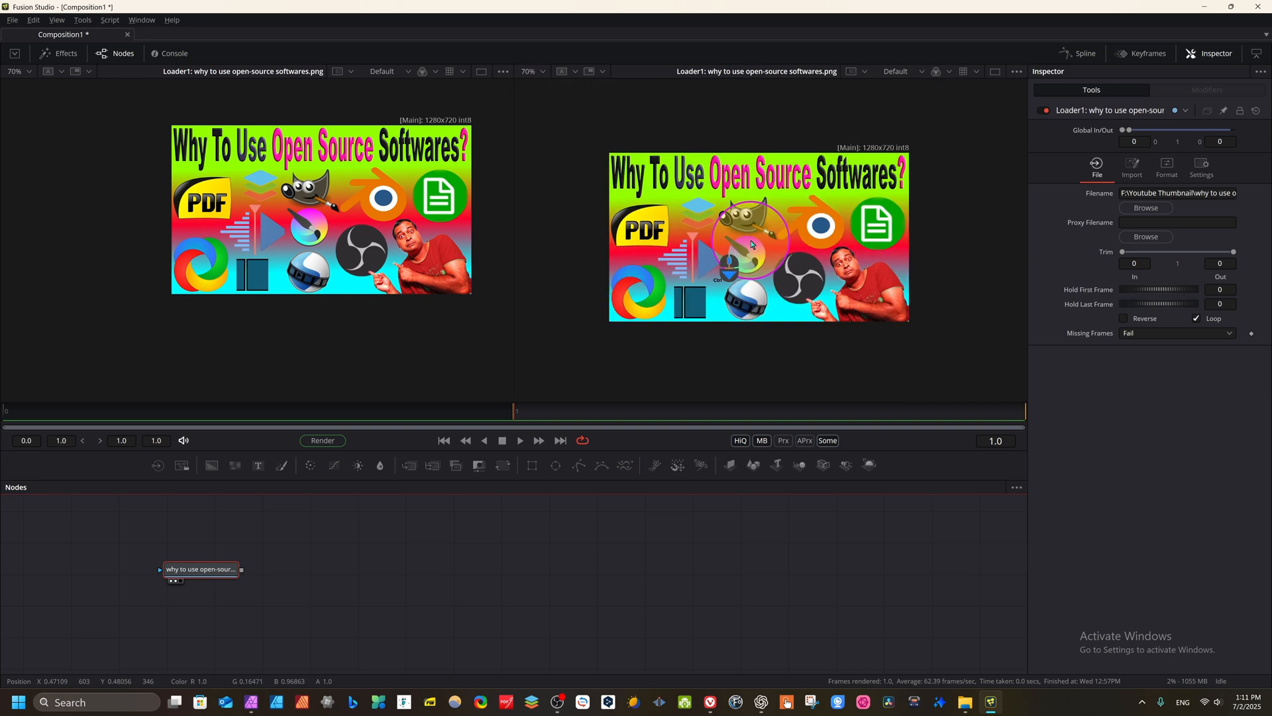
scroll(751, 243, "up", 1)
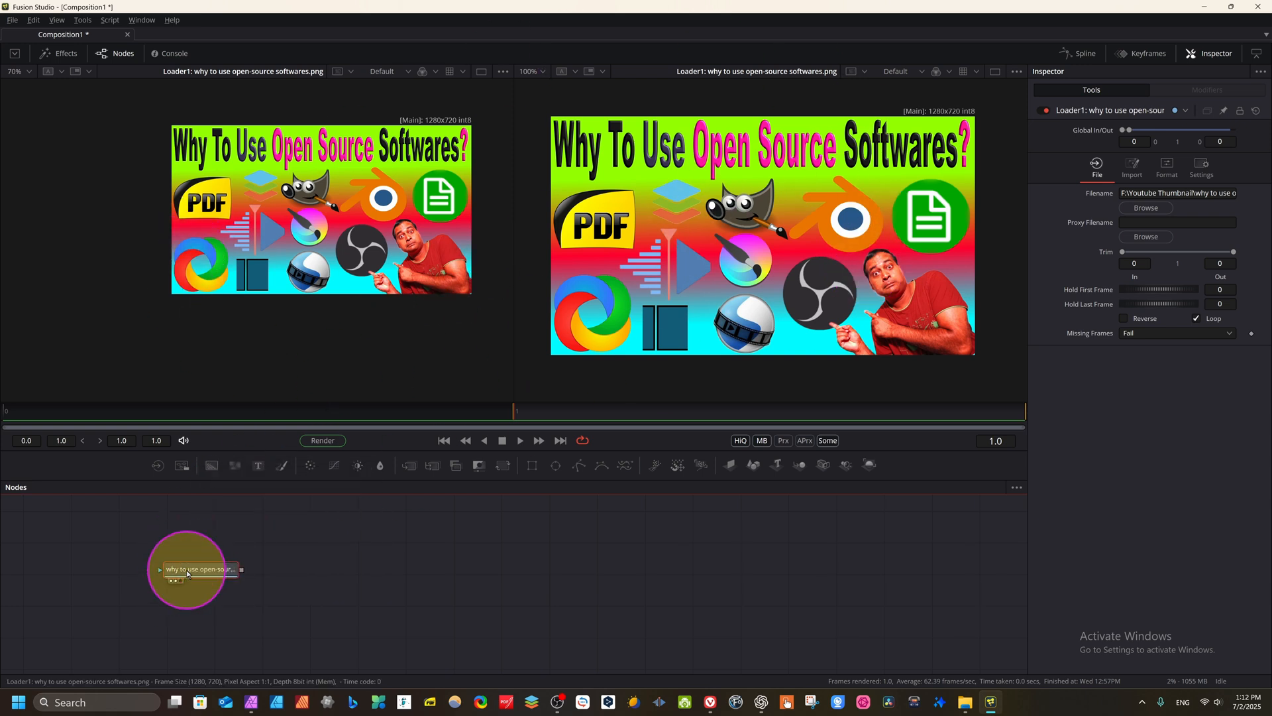
Add a Saver node after the Loader without choosing an output file, and delete both nodes.
left_click(182, 466)
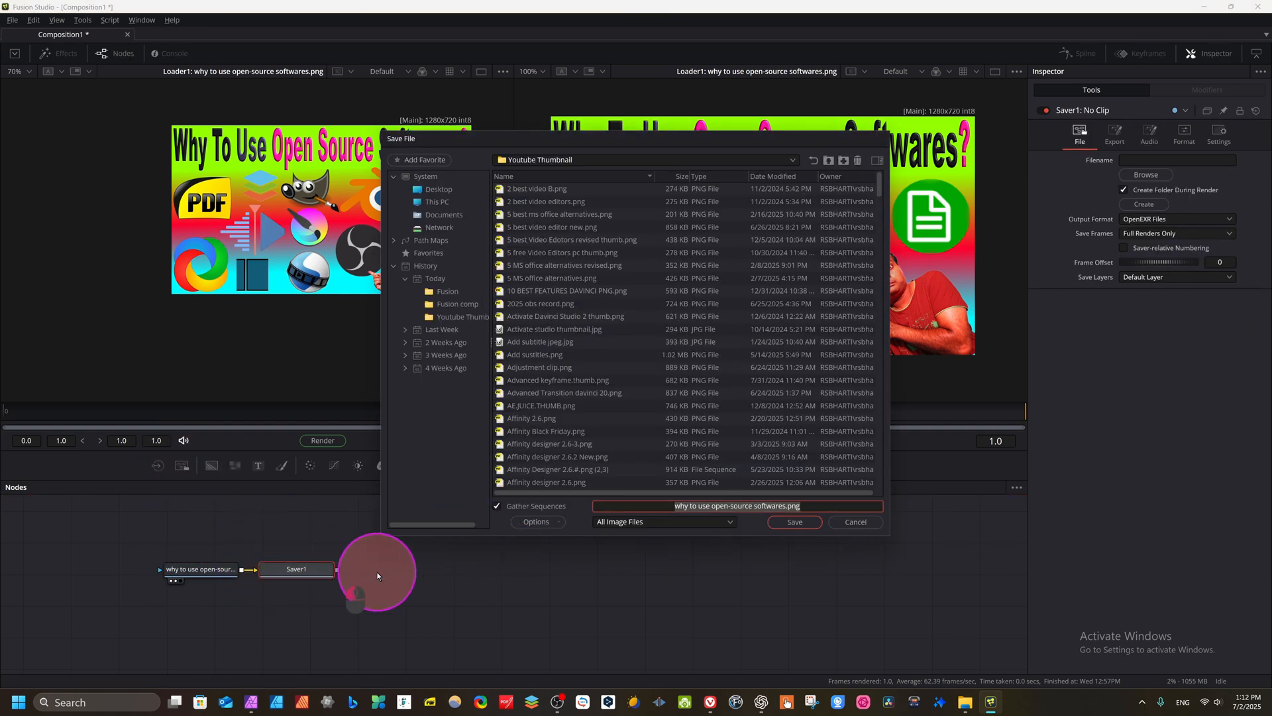
key("Escape")
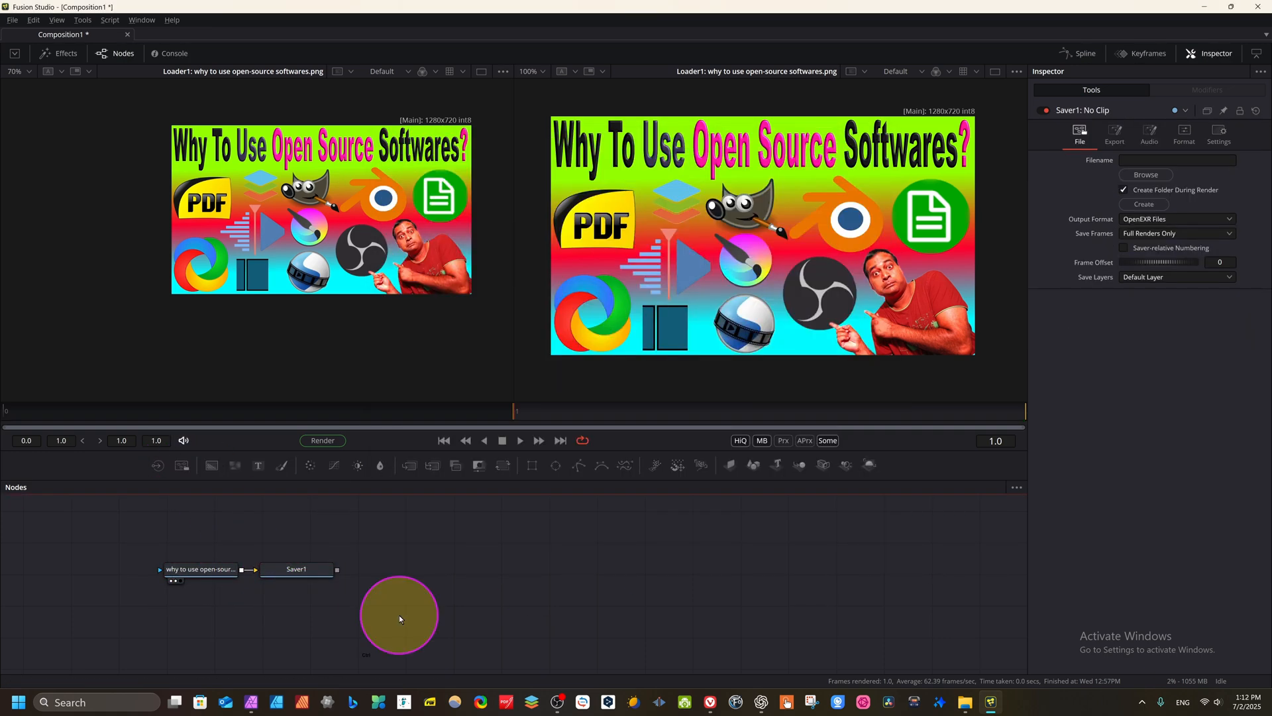
key("ctrl+a")
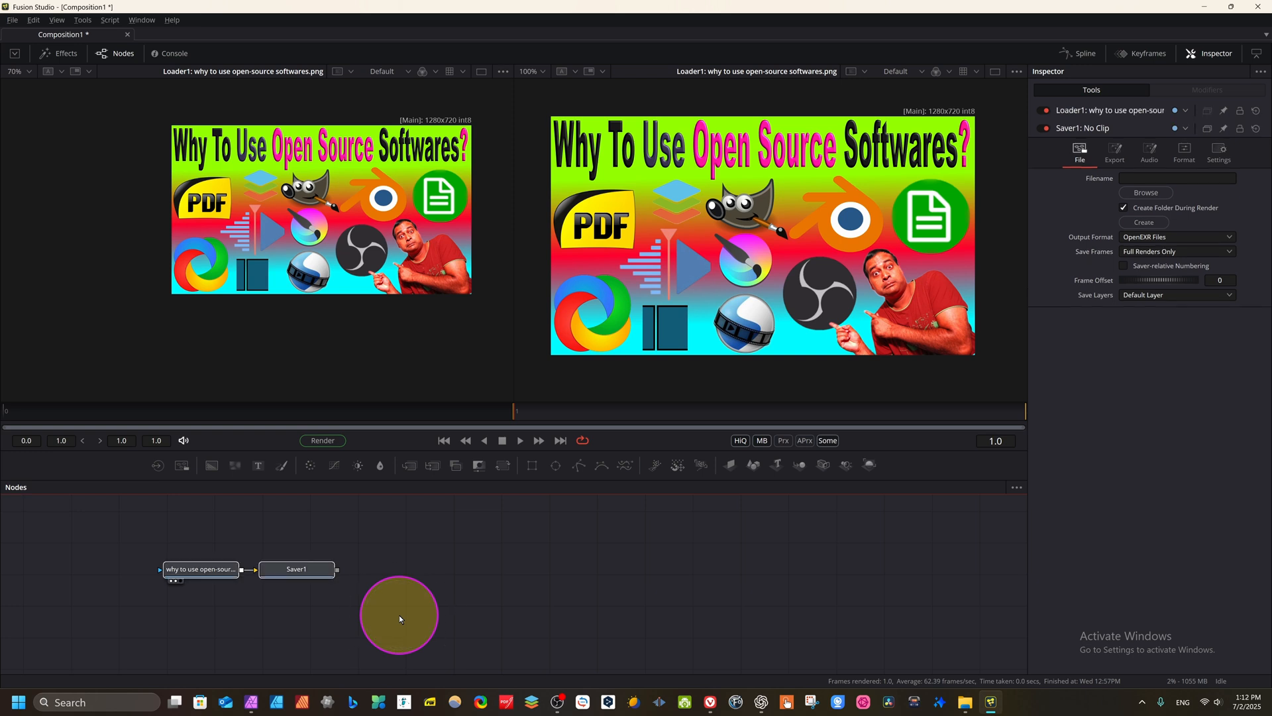
key("Delete")
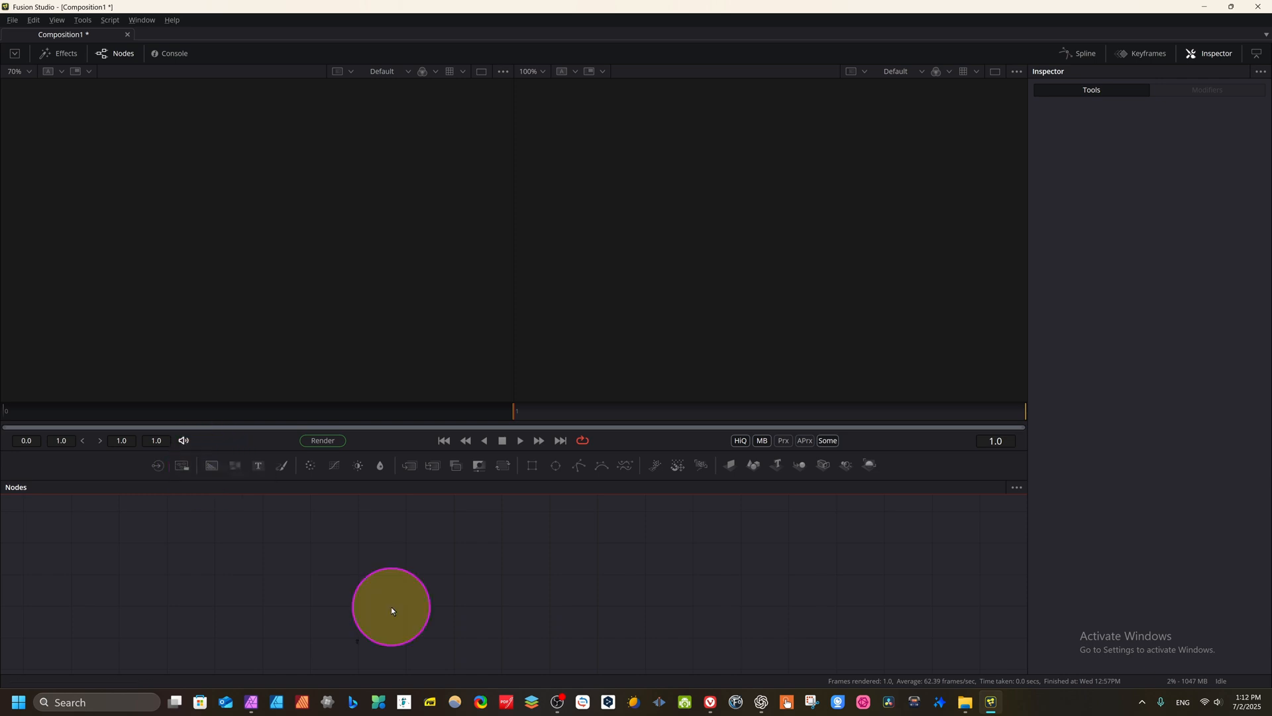
key("shift+space")
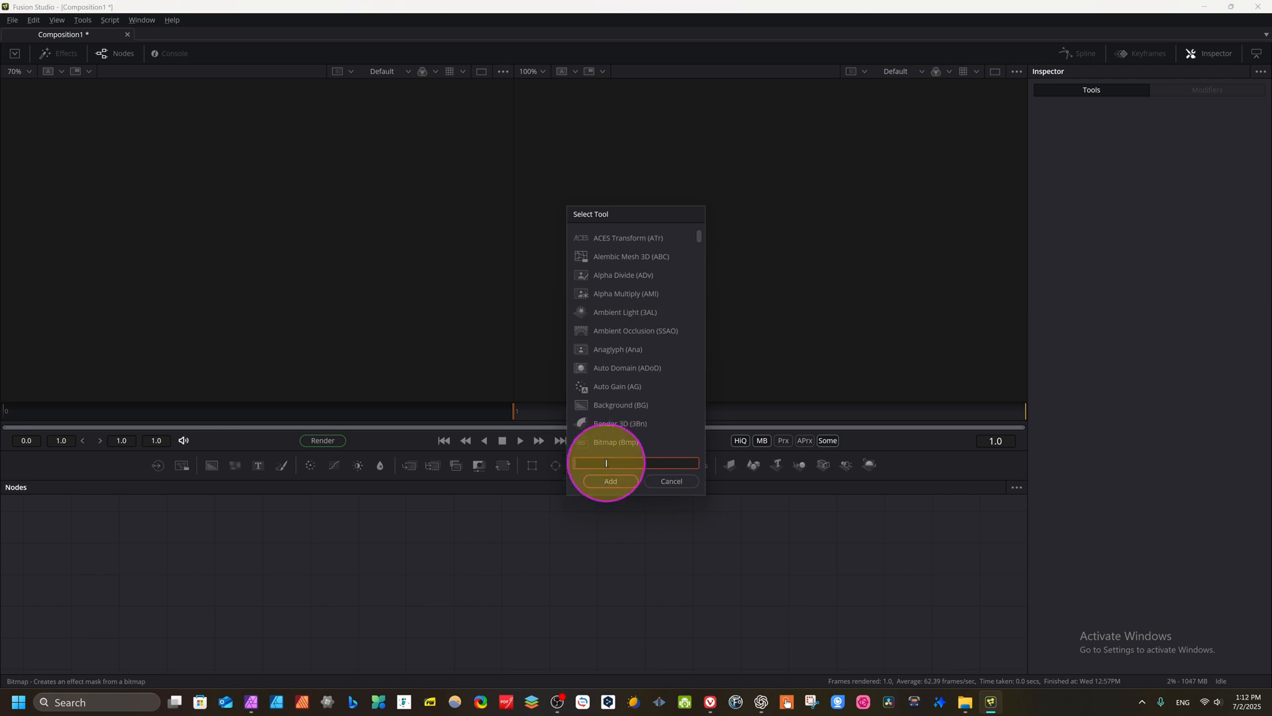
type("back")
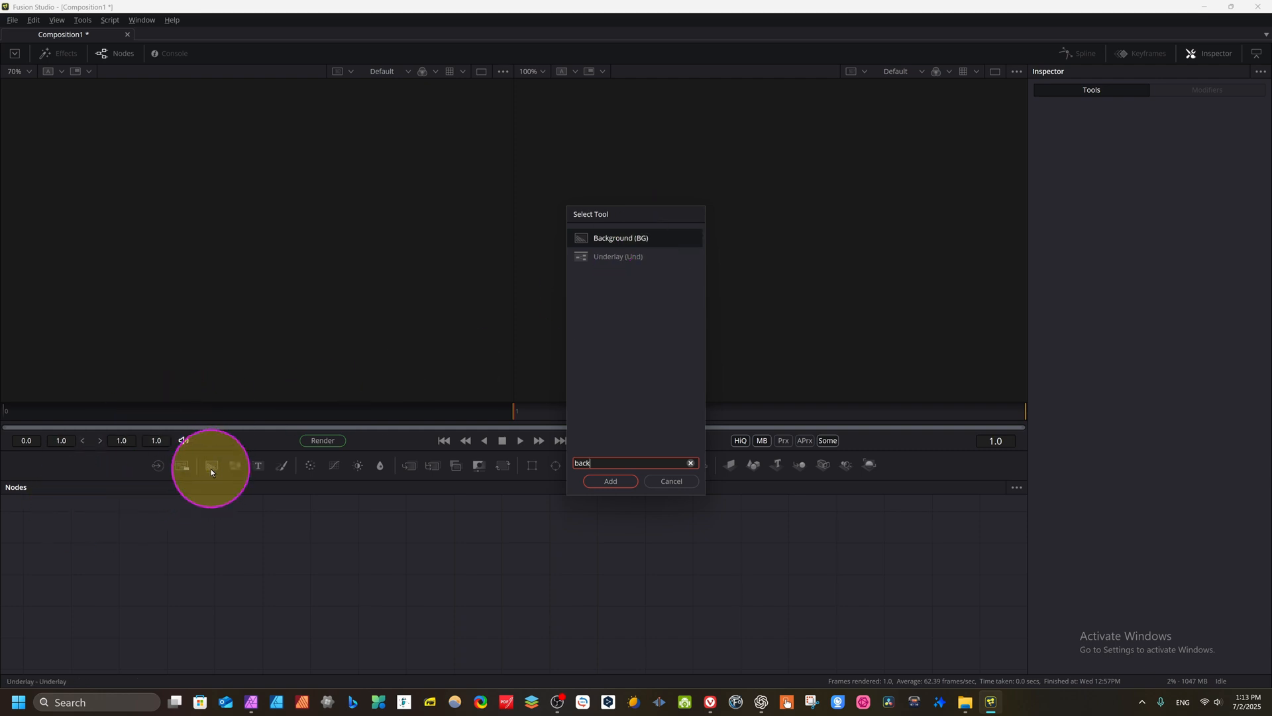
left_click(669, 480)
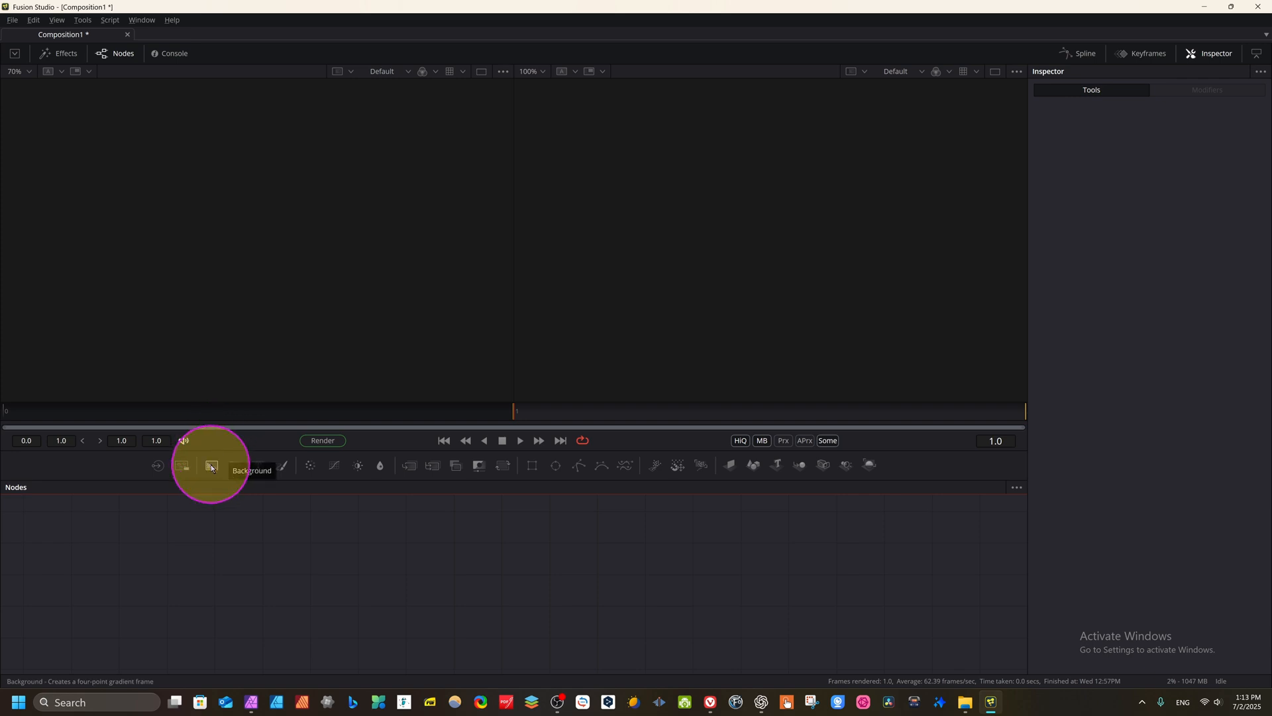
Add a Background node to the empty node area and display it in both viewers.
left_click_drag(211, 467, 249, 554)
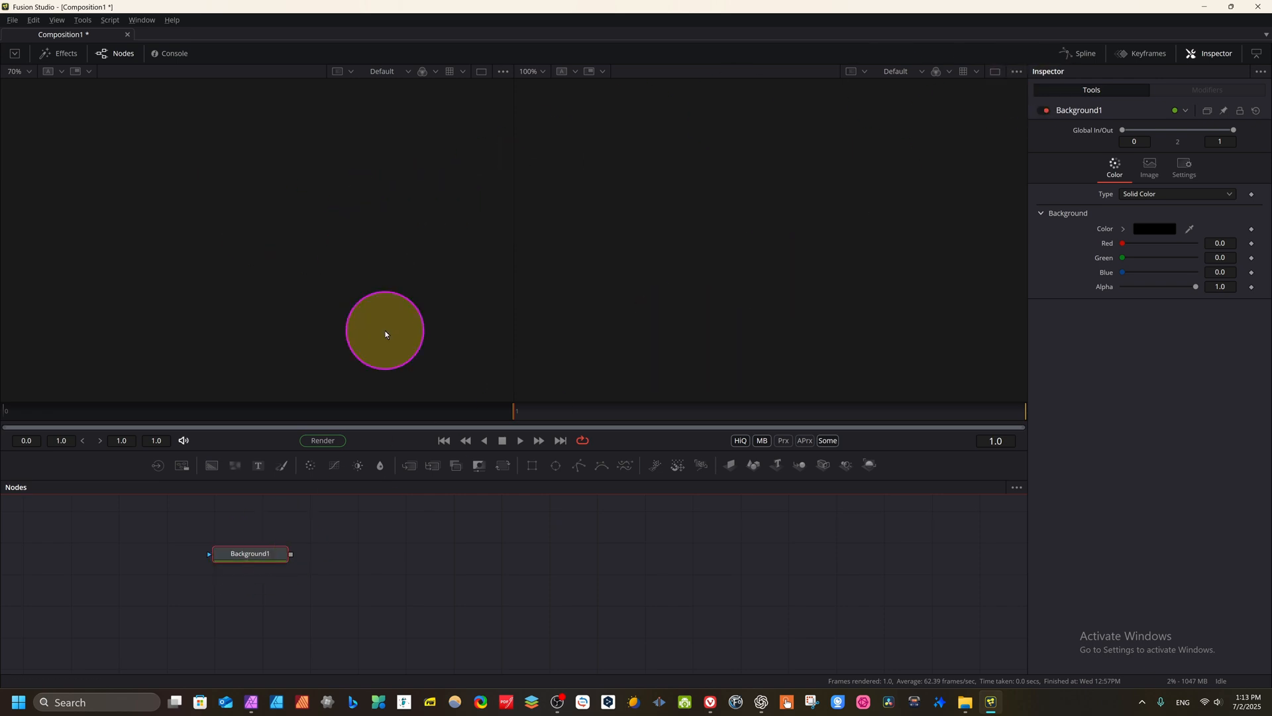
left_click(217, 564)
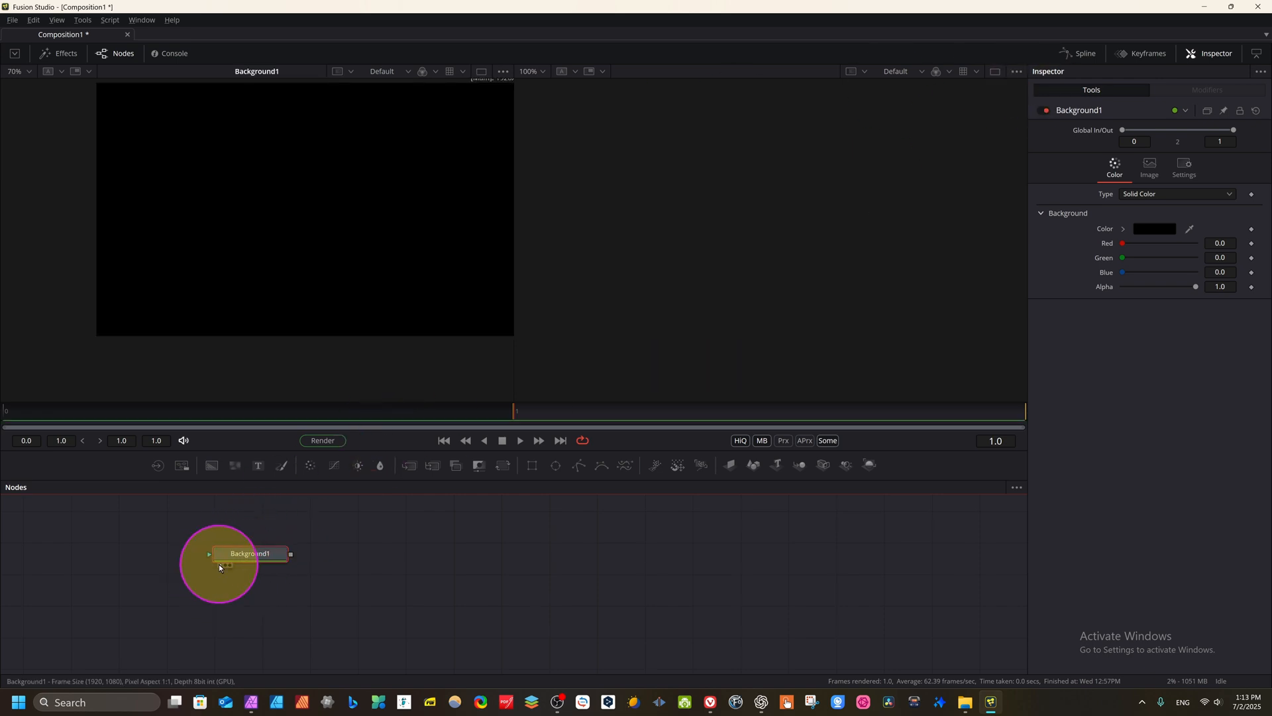
left_click(227, 565)
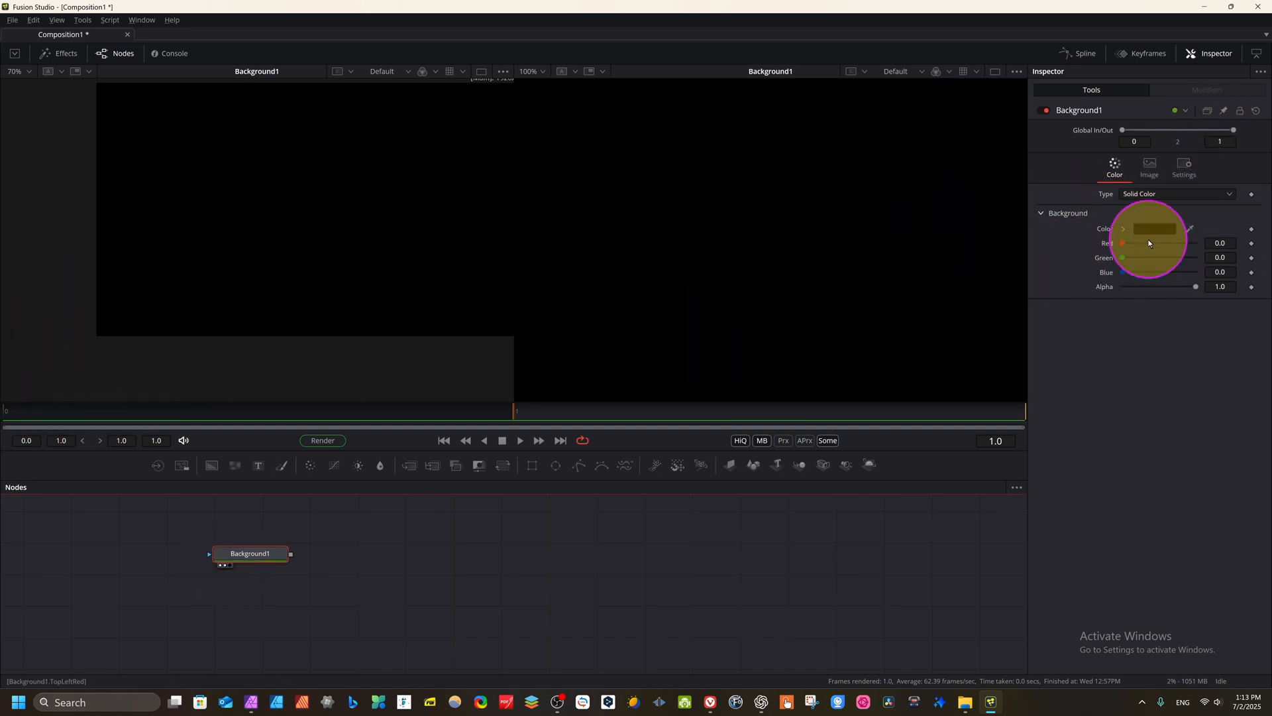
Set the Background1 node's solid color to green (#47df01).
left_click(1164, 229)
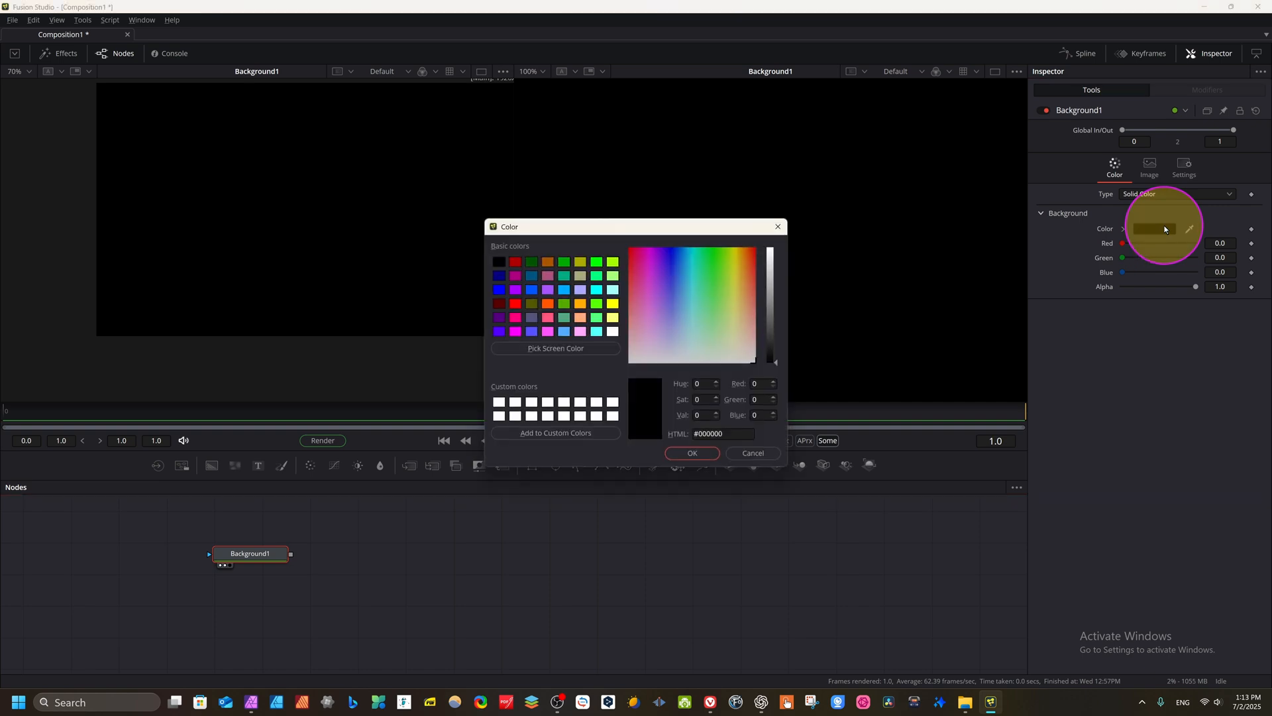
left_click(720, 251)
left_click(776, 272)
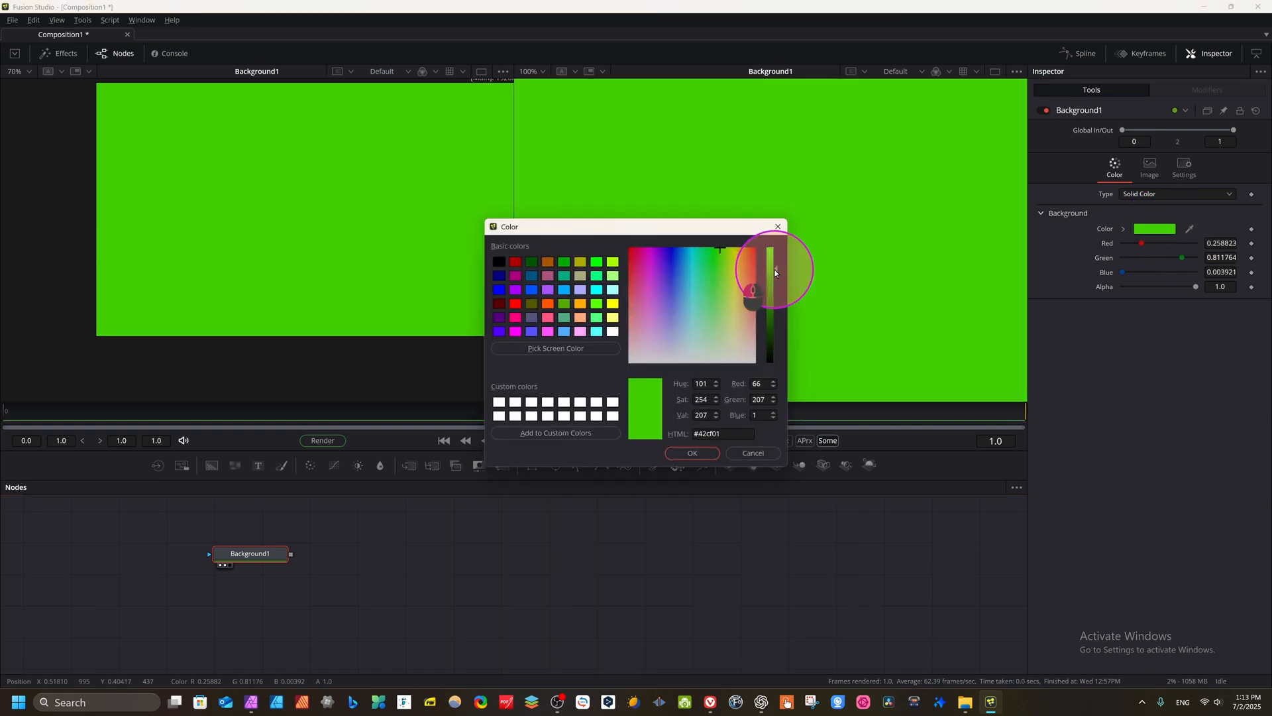
left_click(775, 262)
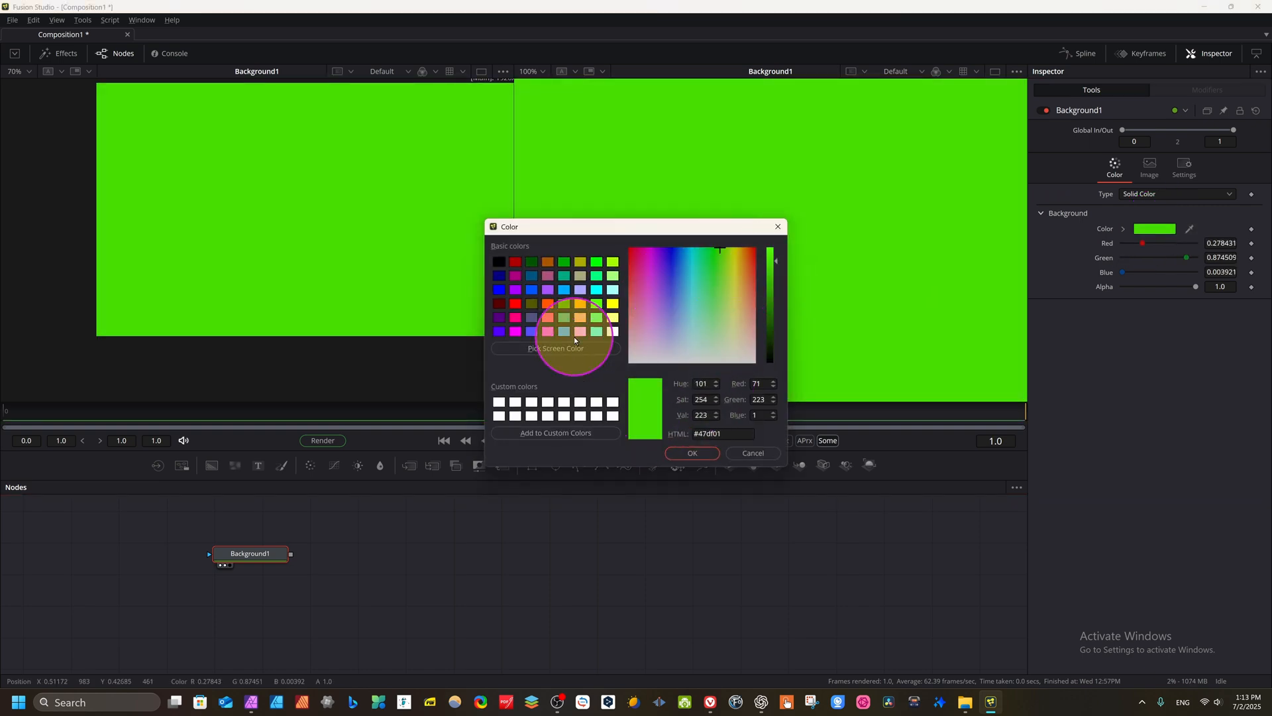
key("Return")
scroll(727, 282, "down", 3)
scroll(726, 282, "up", 2)
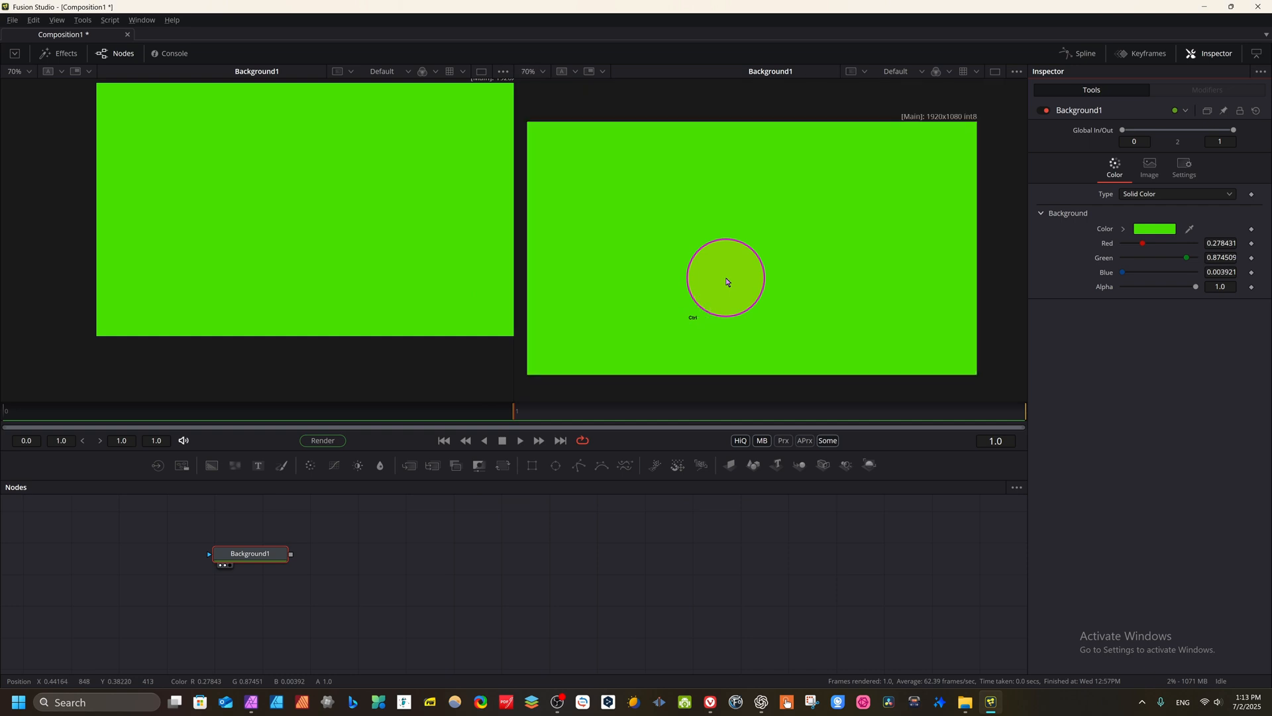
scroll(349, 278, "up", 1)
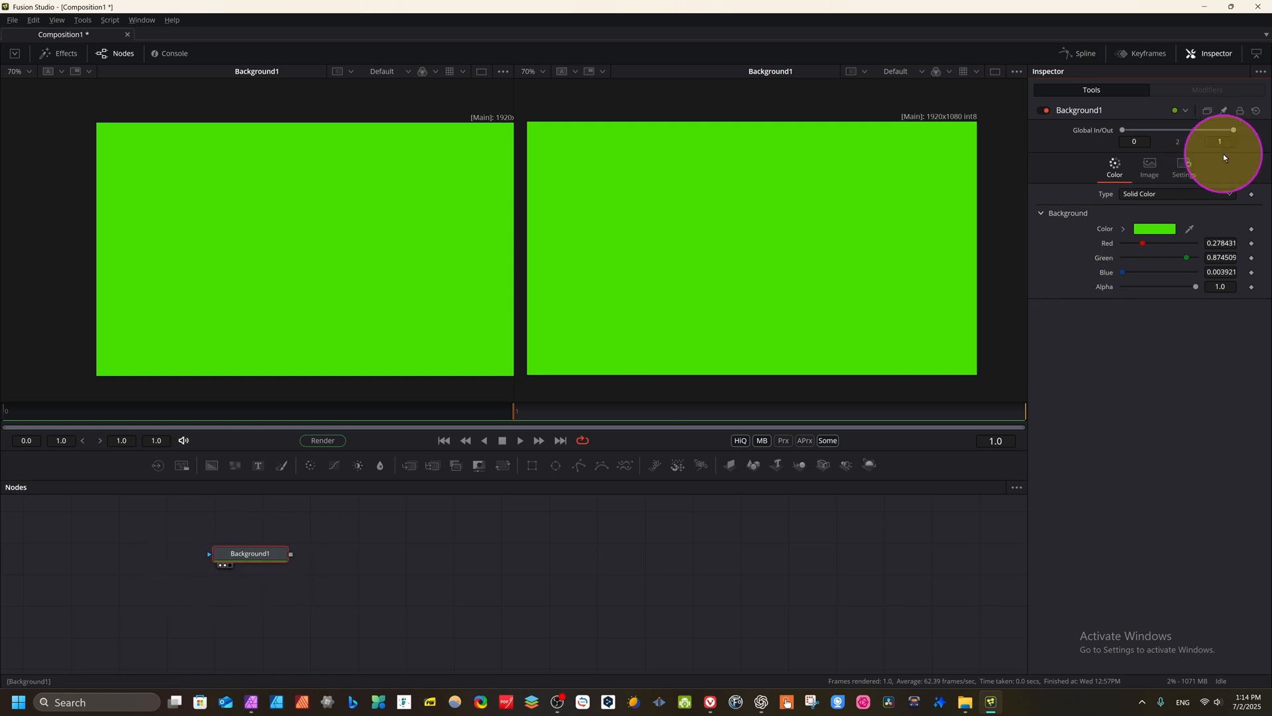
Set the image depth of the Background1 node to float32.
left_click(1149, 177)
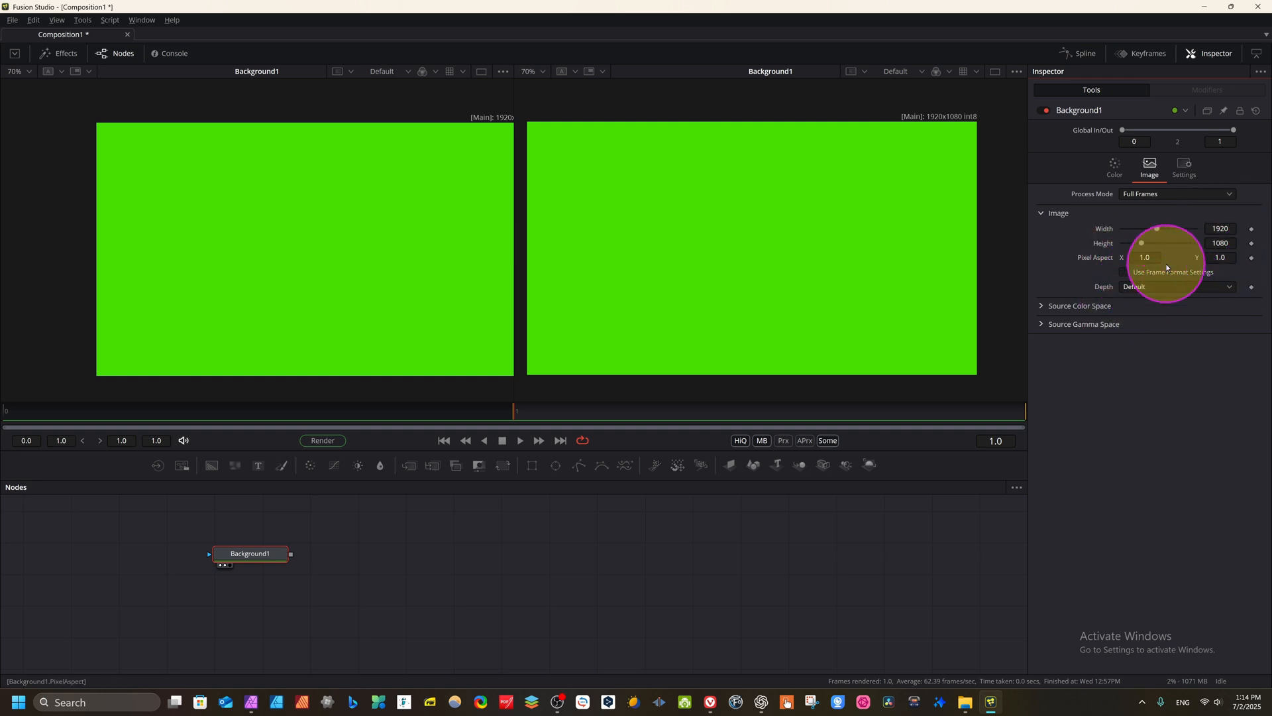
left_click(1227, 288)
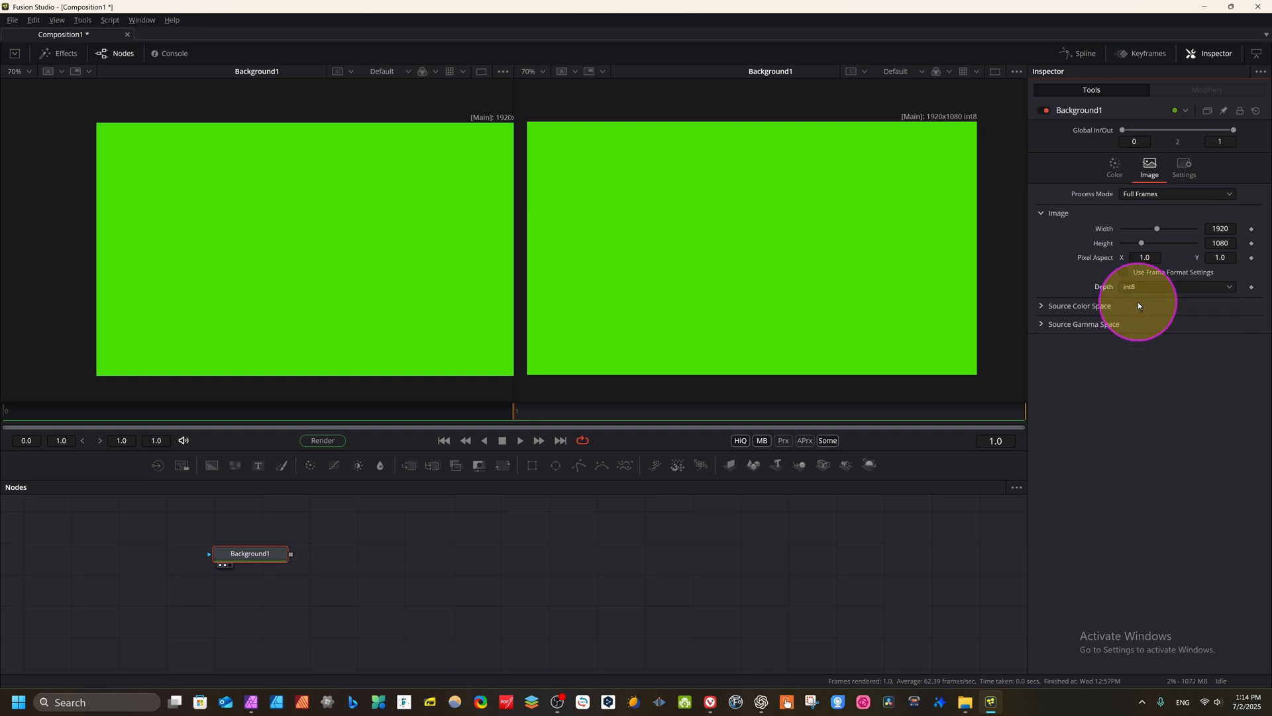
left_click(1130, 325)
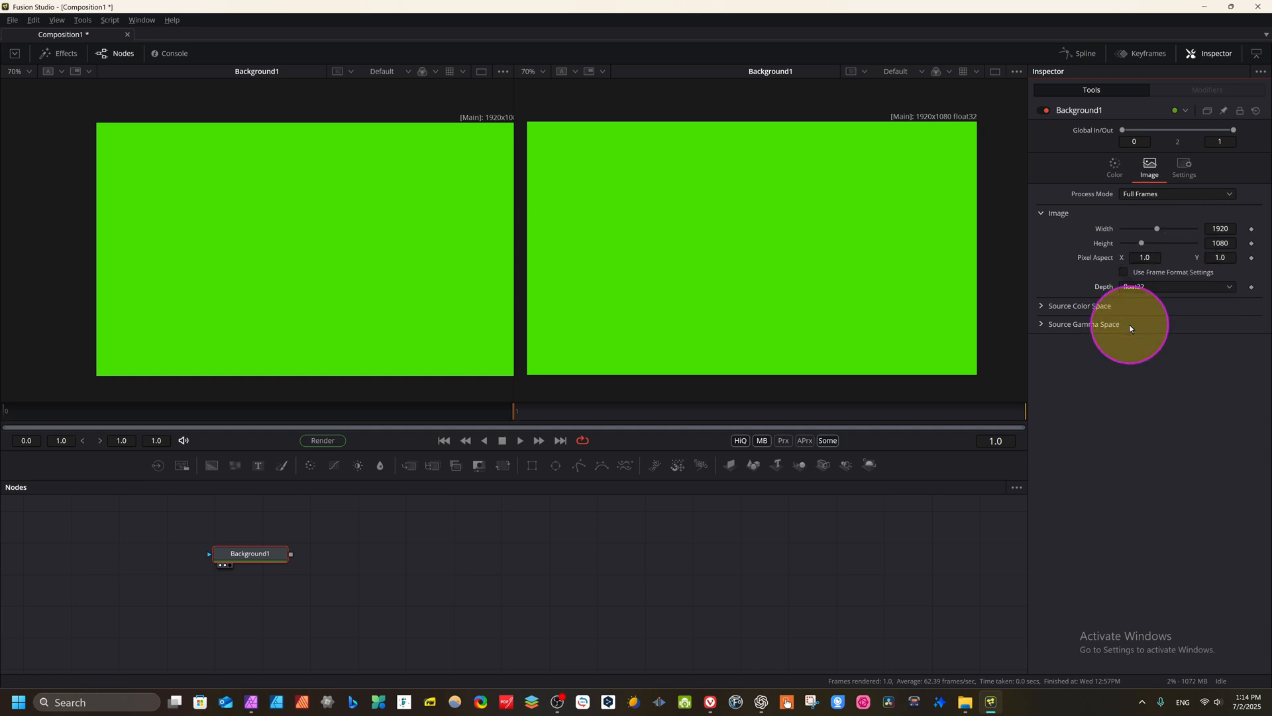
left_click(1217, 286)
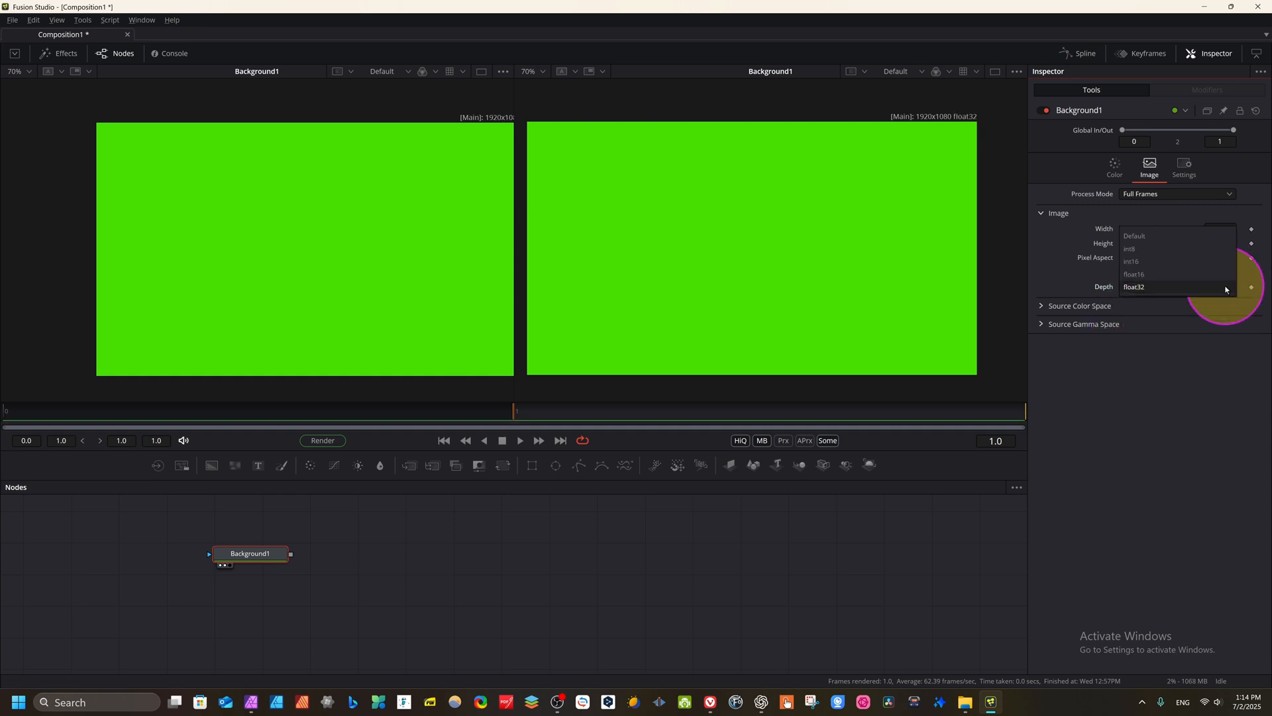
left_click(1144, 228)
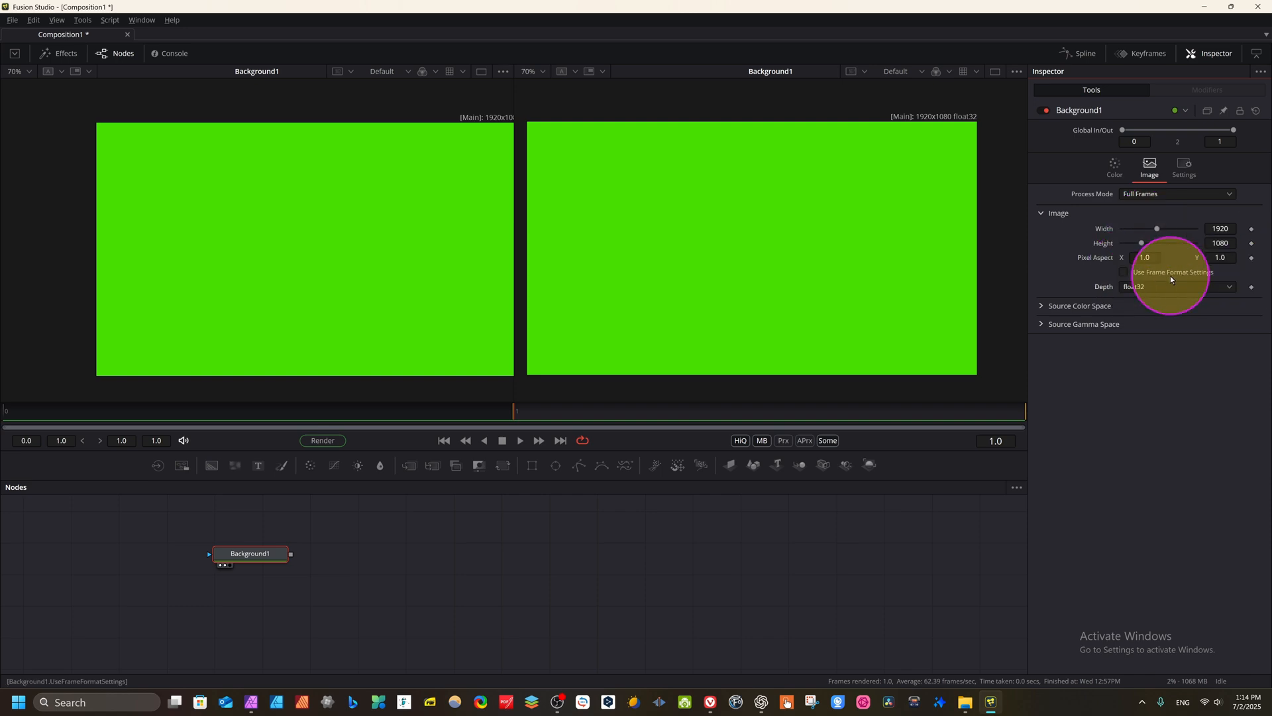
Change the Background1 fill type to Horizontal and set its left color to pink (#df0f73).
left_click(1114, 167)
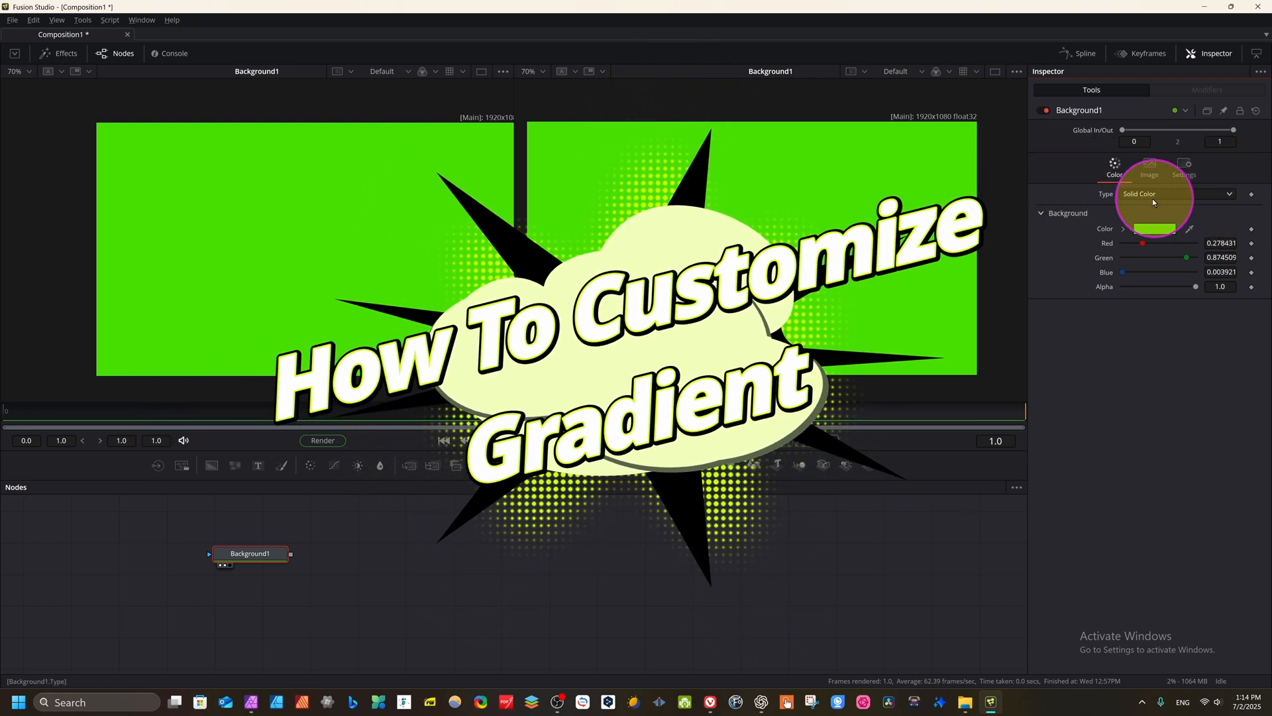
left_click(1231, 197)
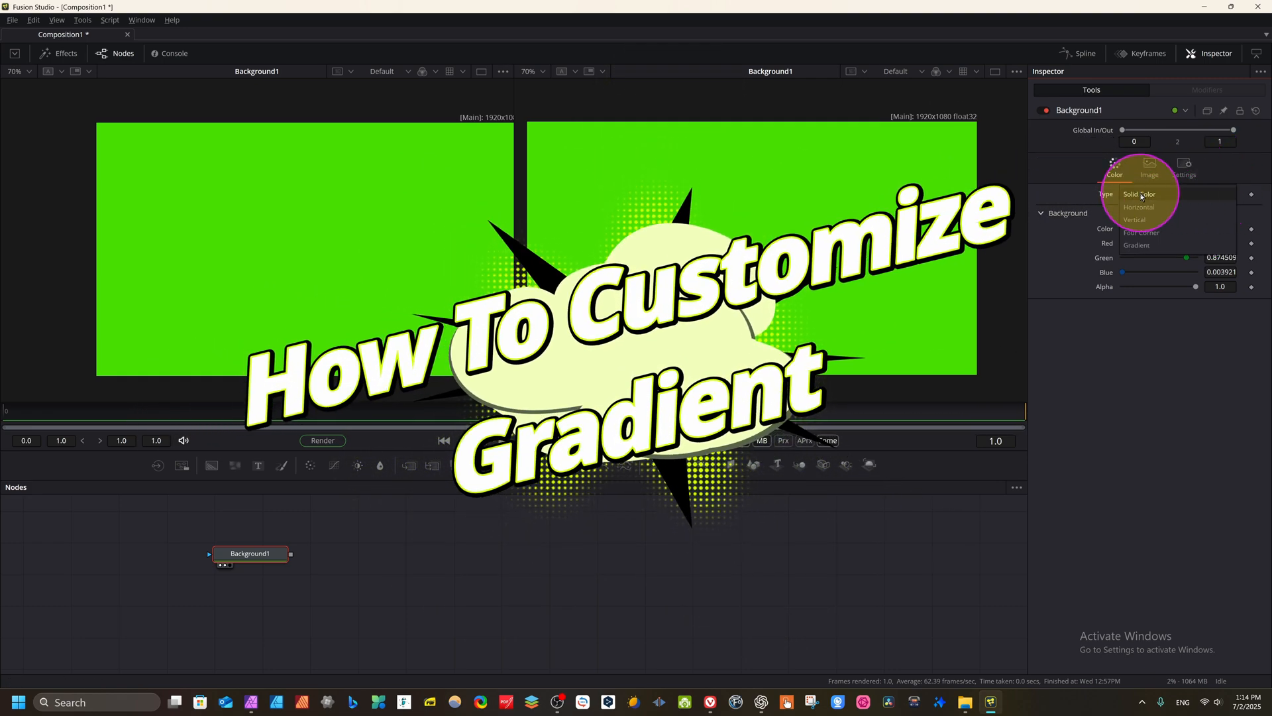
left_click(1130, 209)
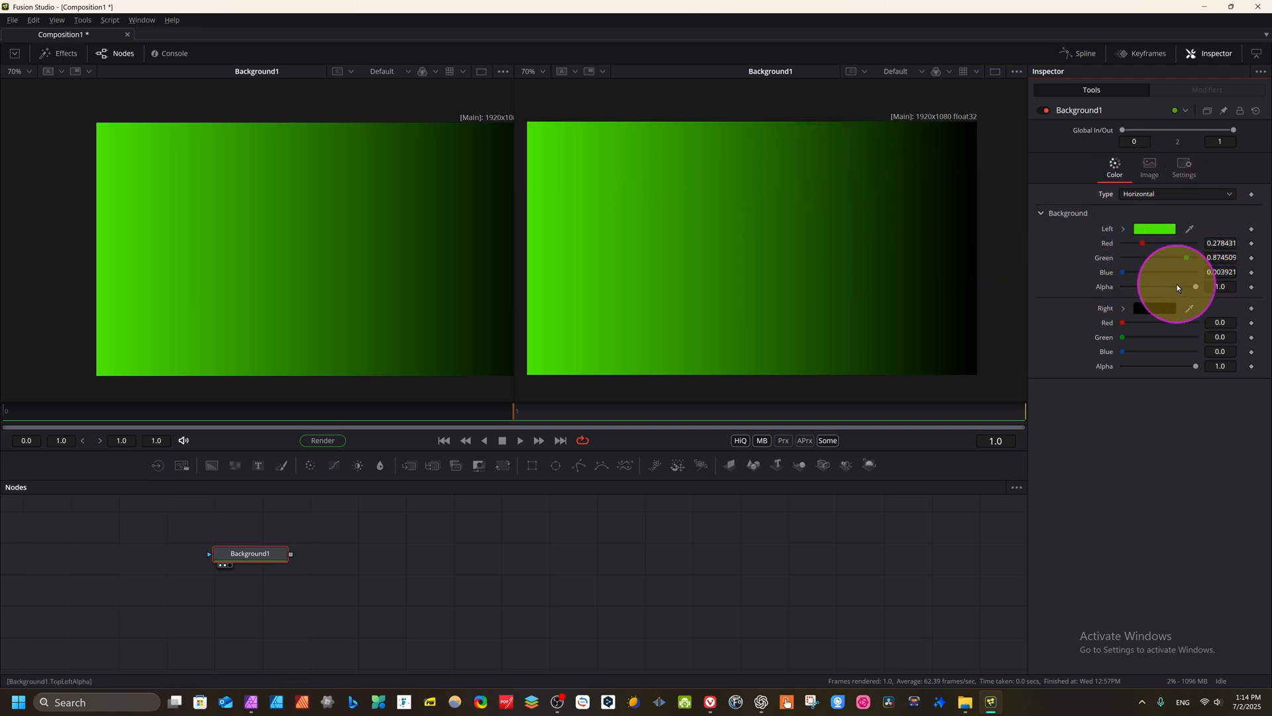
left_click(1153, 229)
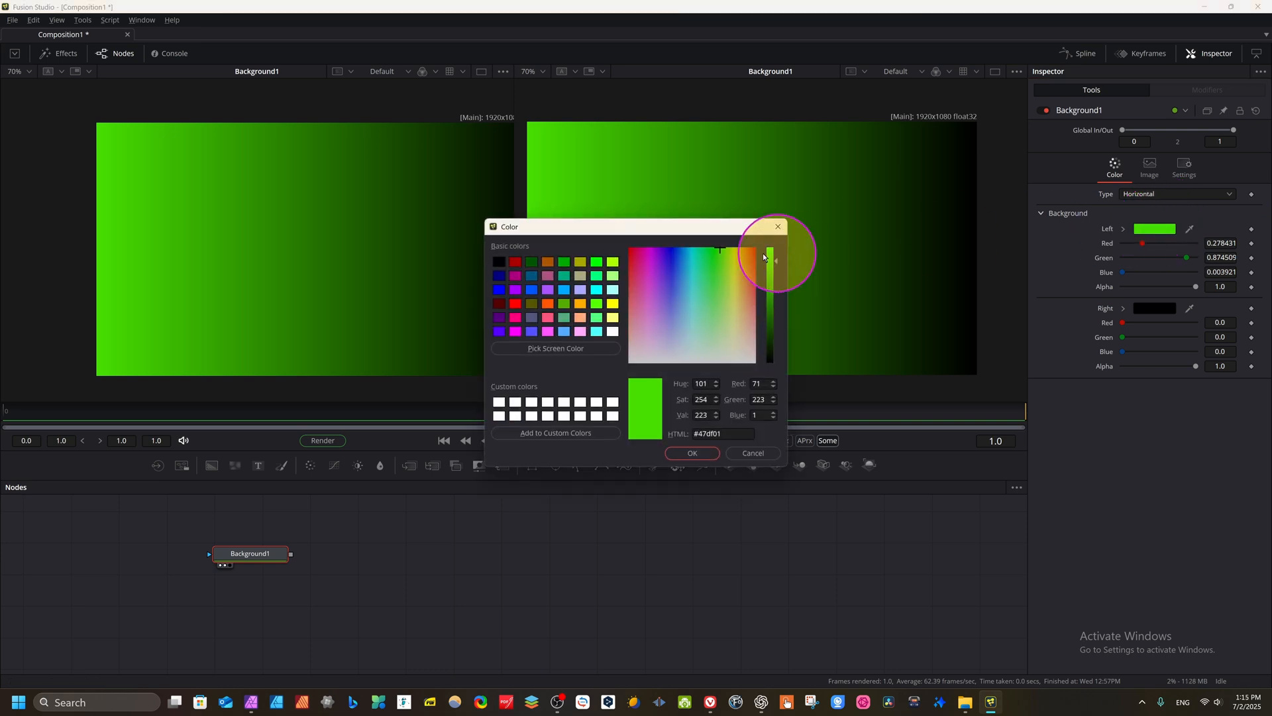
left_click(639, 256)
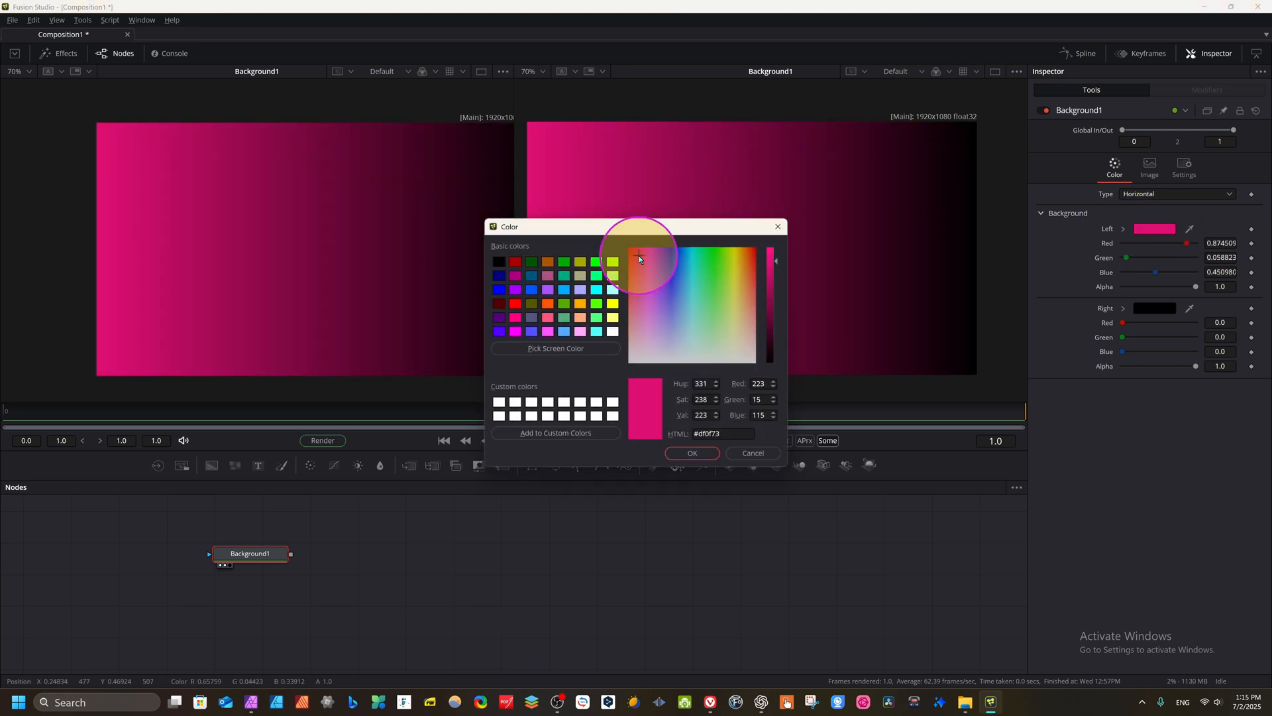
left_click(692, 453)
Set the right color of the horizontal gradient to white (#ffffff).
left_click(1158, 310)
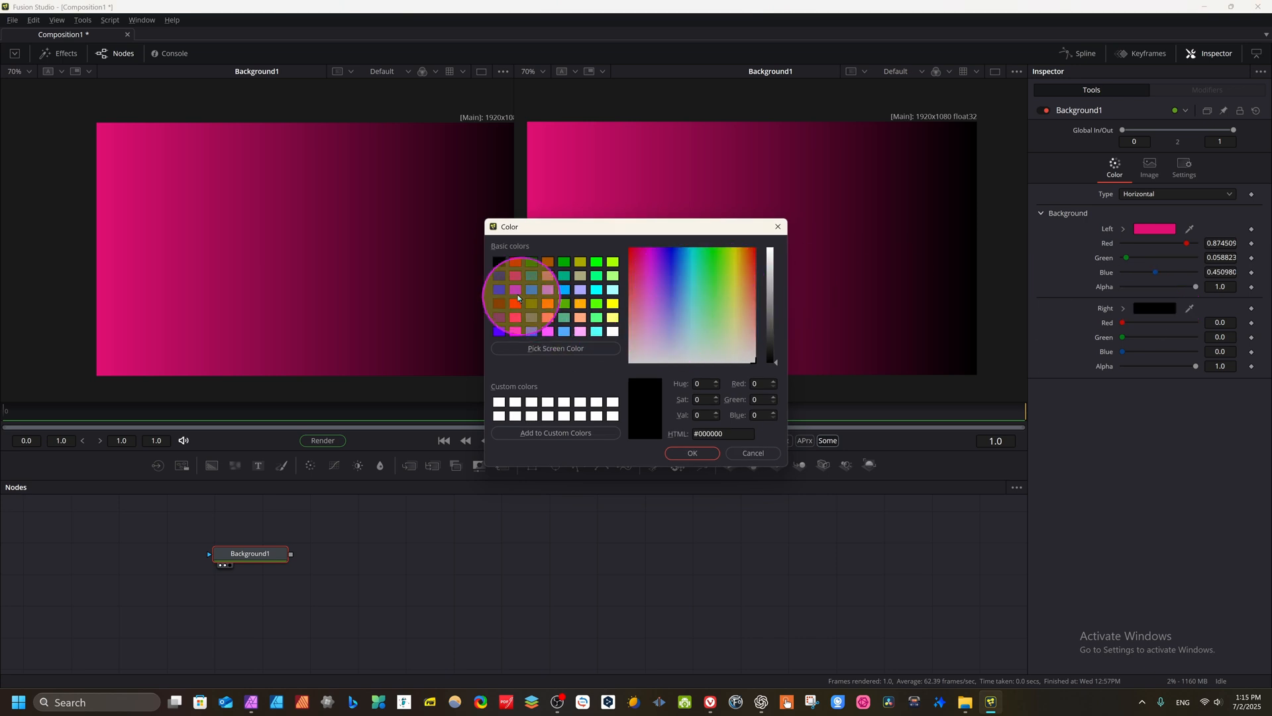
left_click(613, 332)
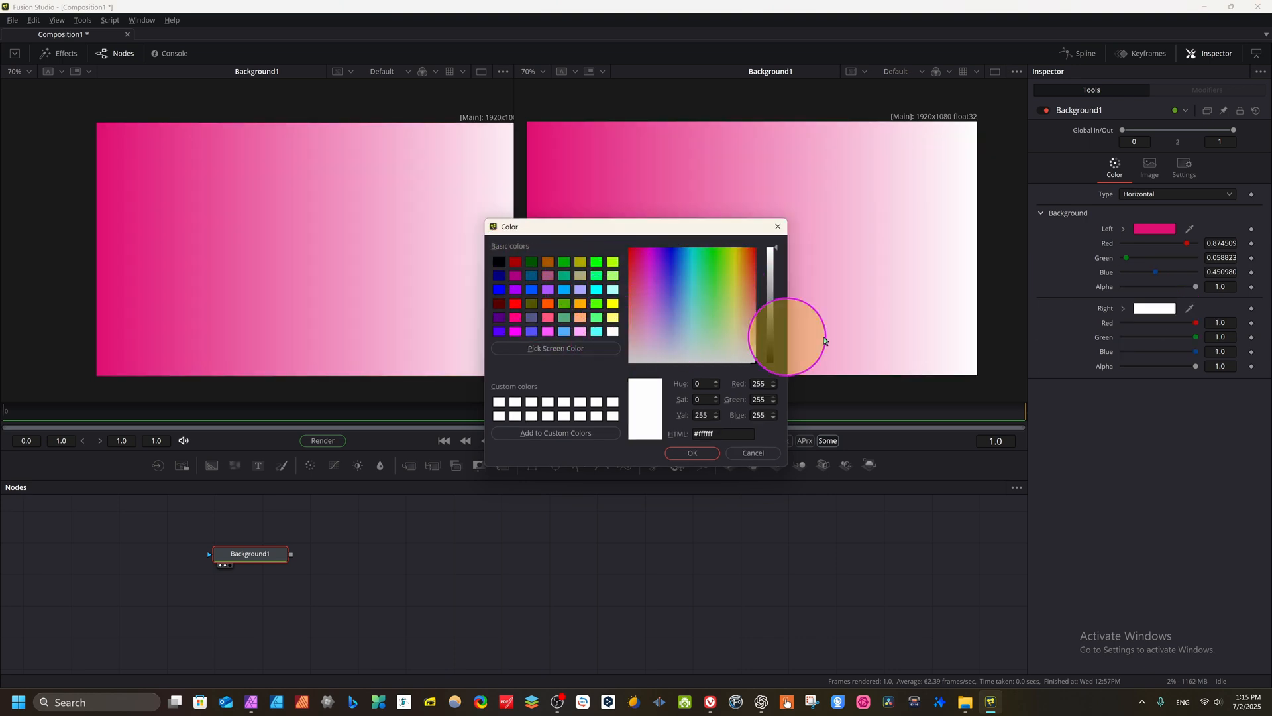
left_click(693, 454)
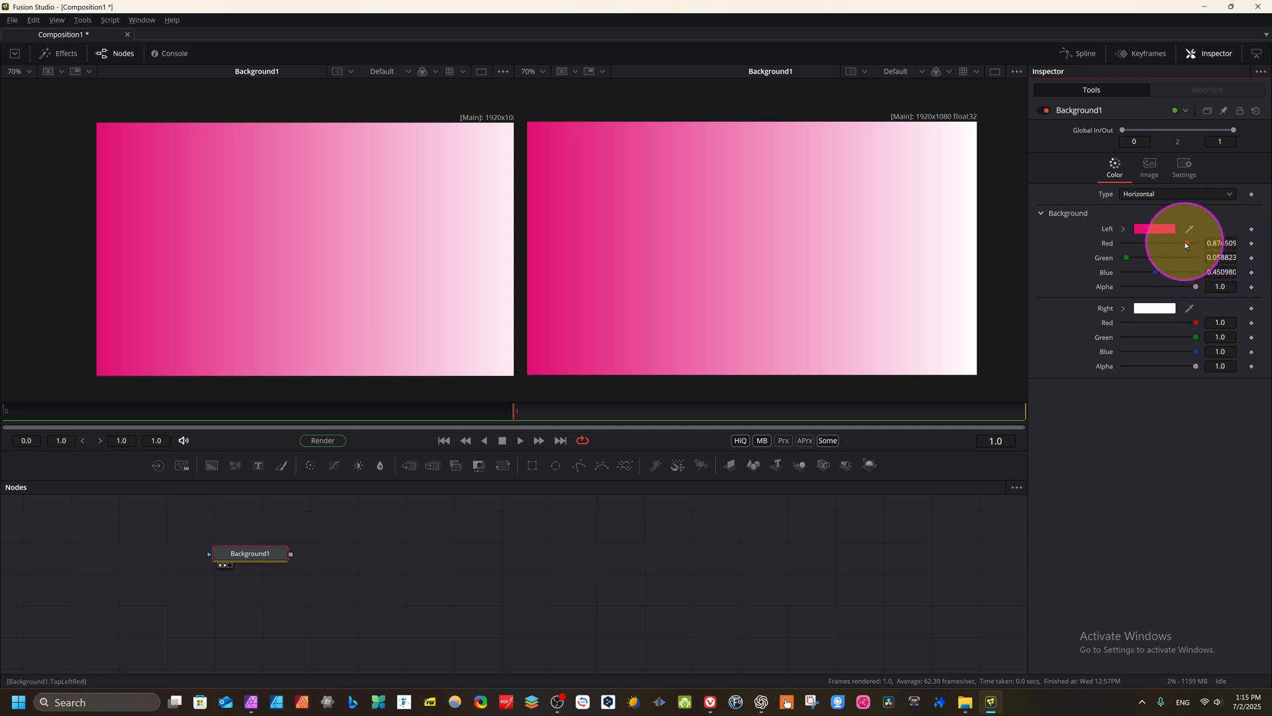
Set the left color's red to 0.764 and green to 0.228, and the right color to lime green (#aaff00).
left_click_drag(1185, 243, 1138, 258)
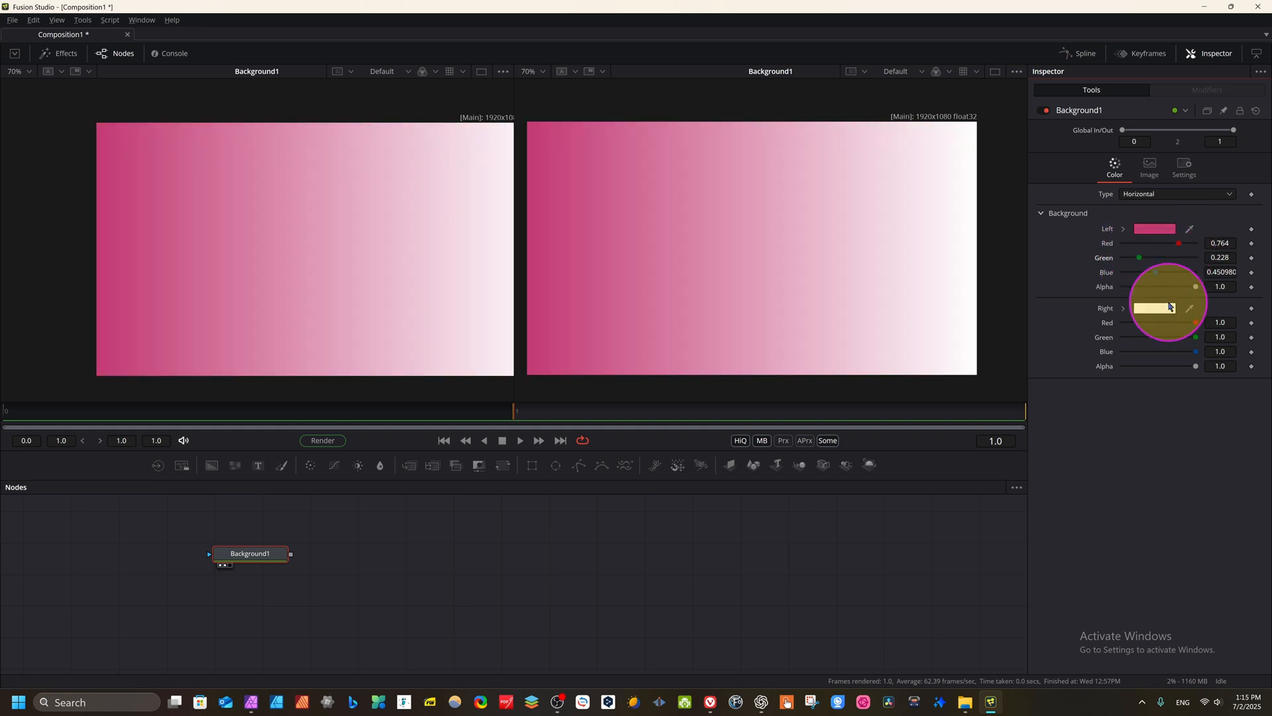
left_click_drag(1197, 286, 1234, 283)
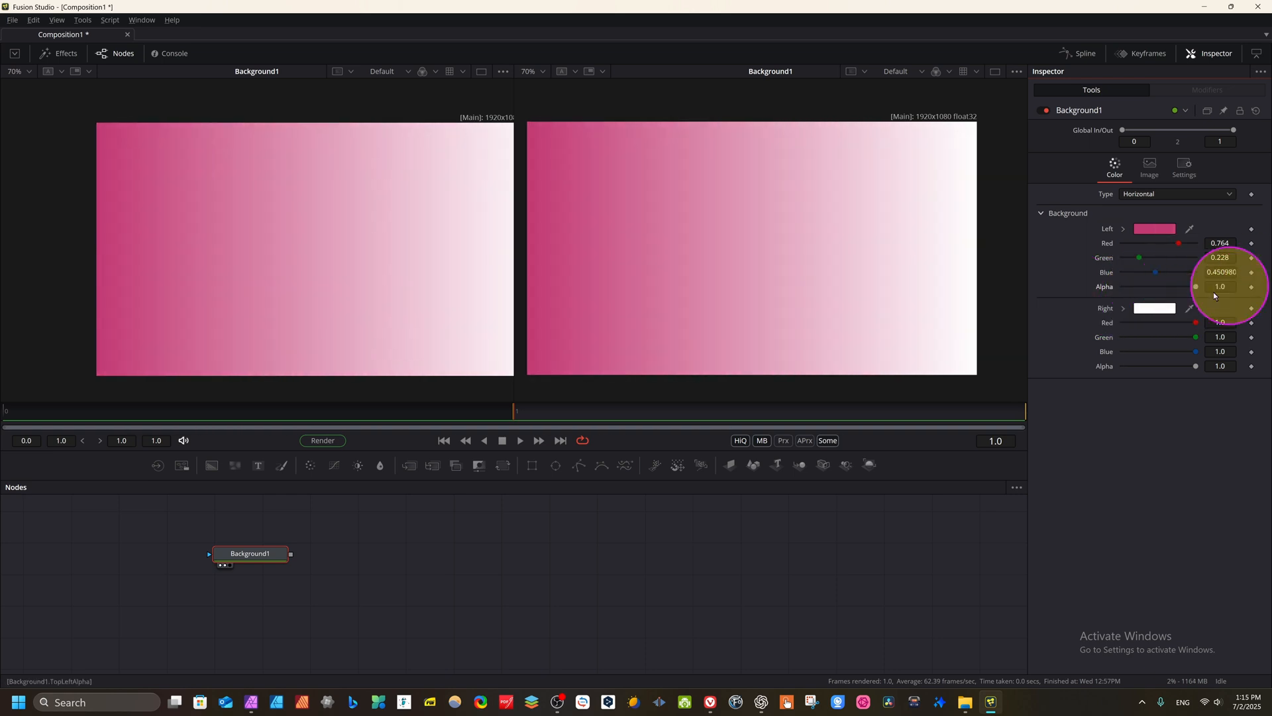
left_click(1154, 309)
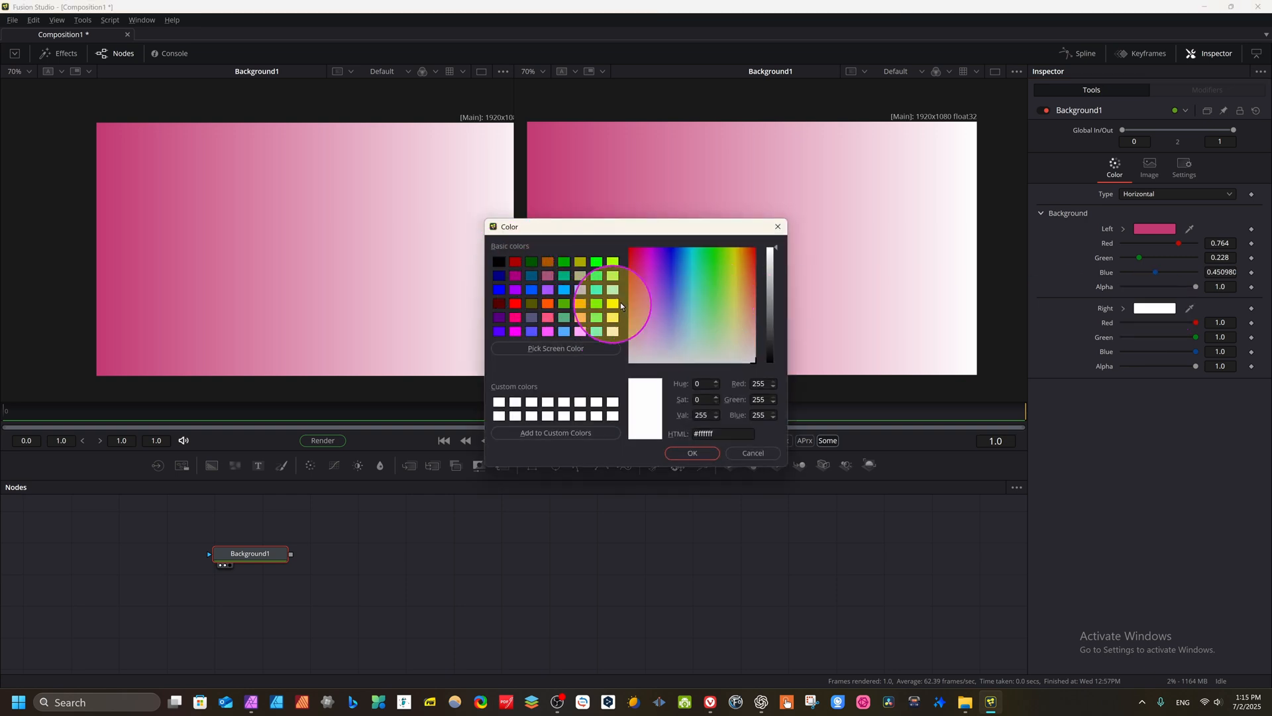
left_click(612, 261)
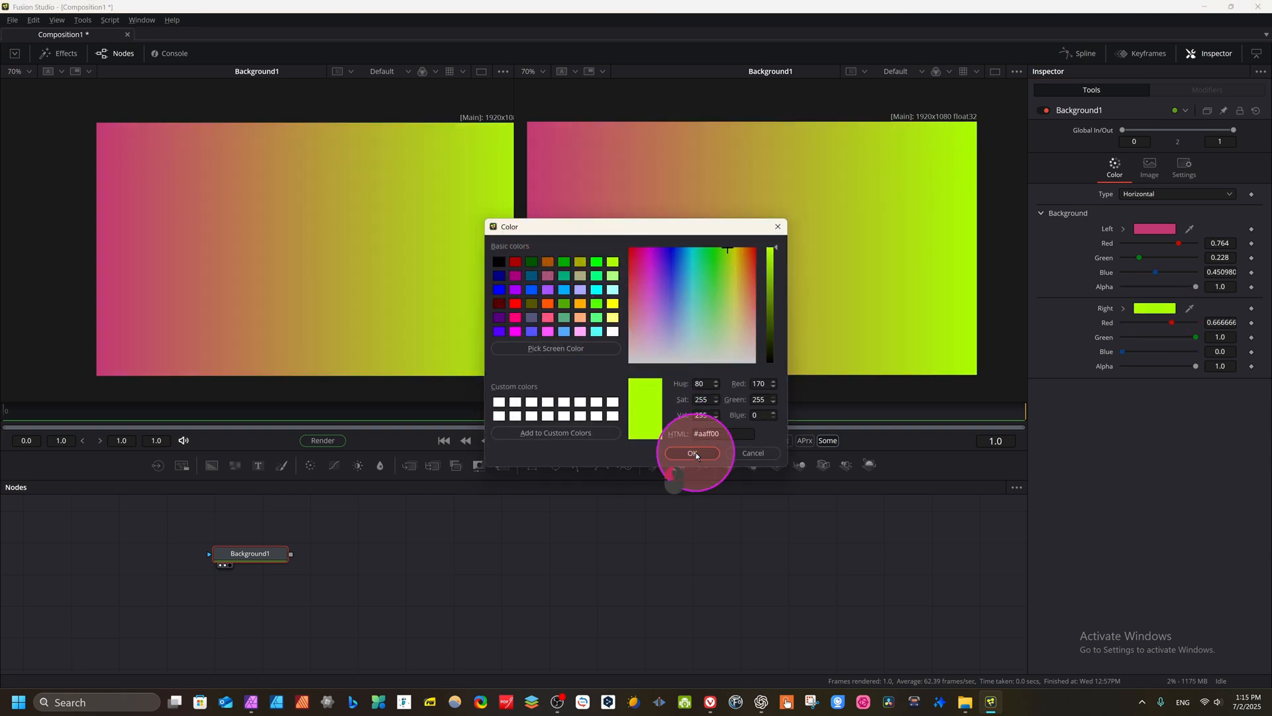
left_click(692, 452)
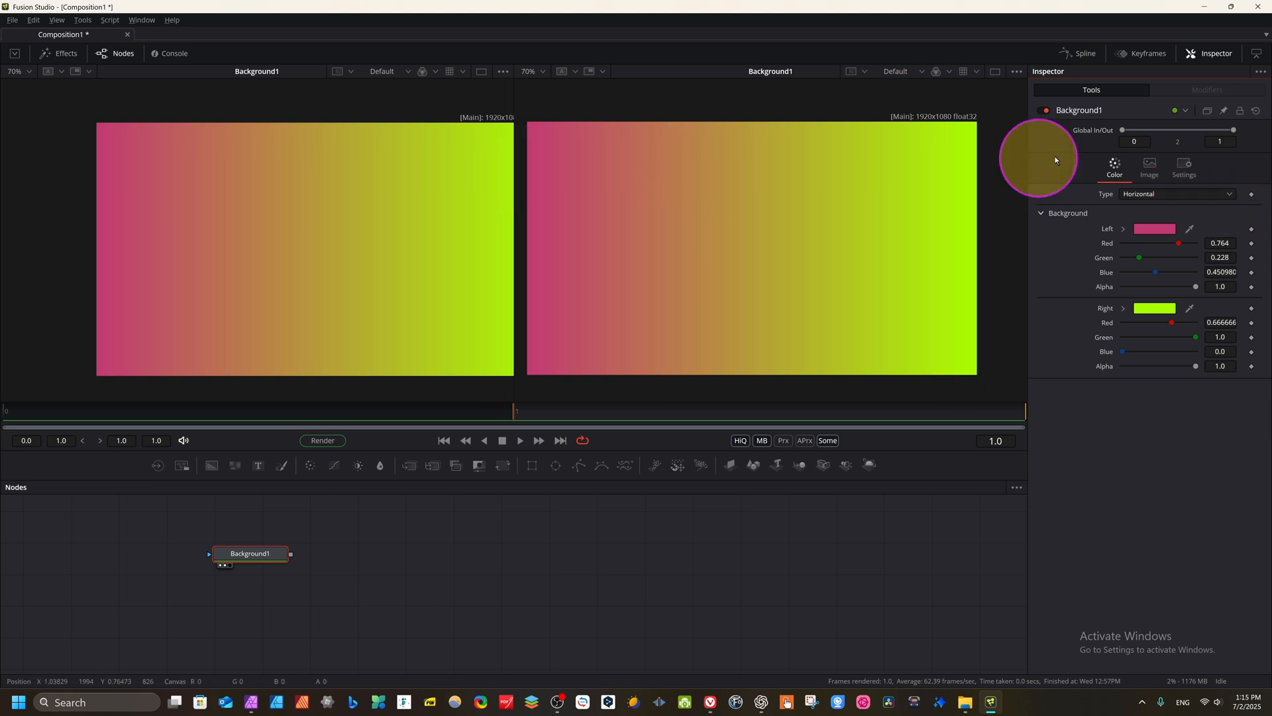
Change the background type to Vertical and set the bottom color to green (#5ed627).
left_click(1242, 192)
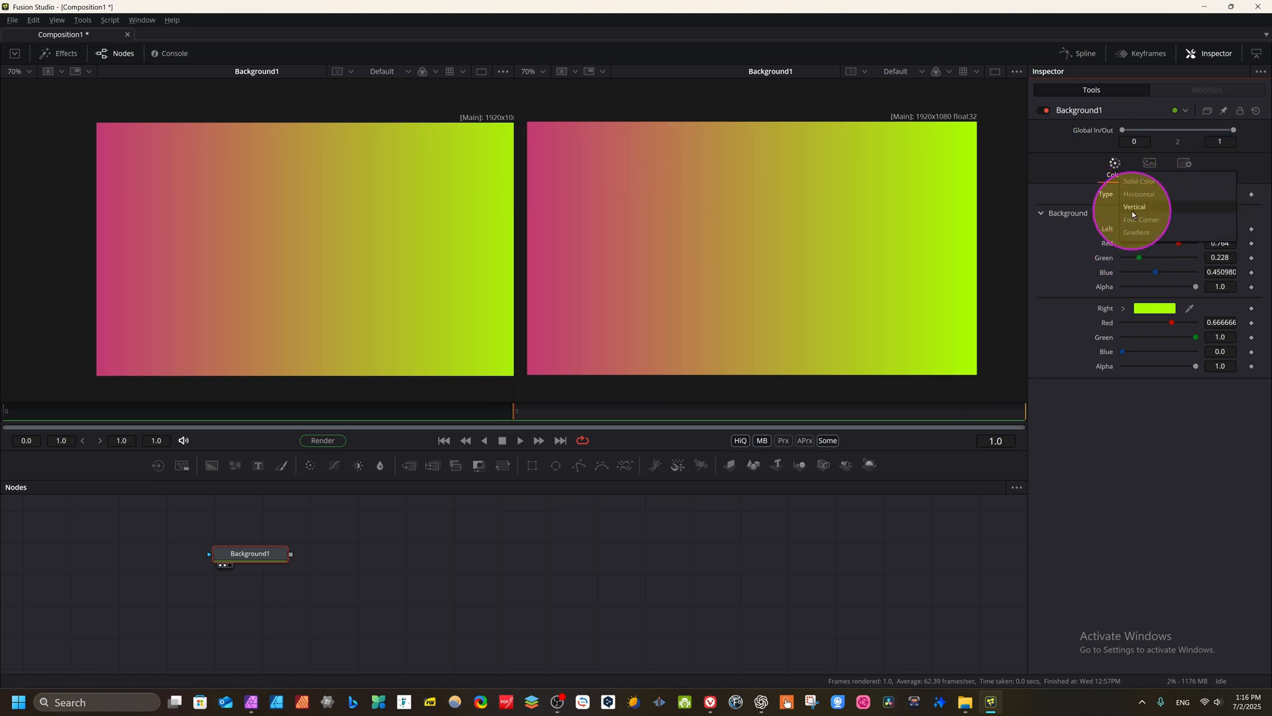
left_click(1134, 206)
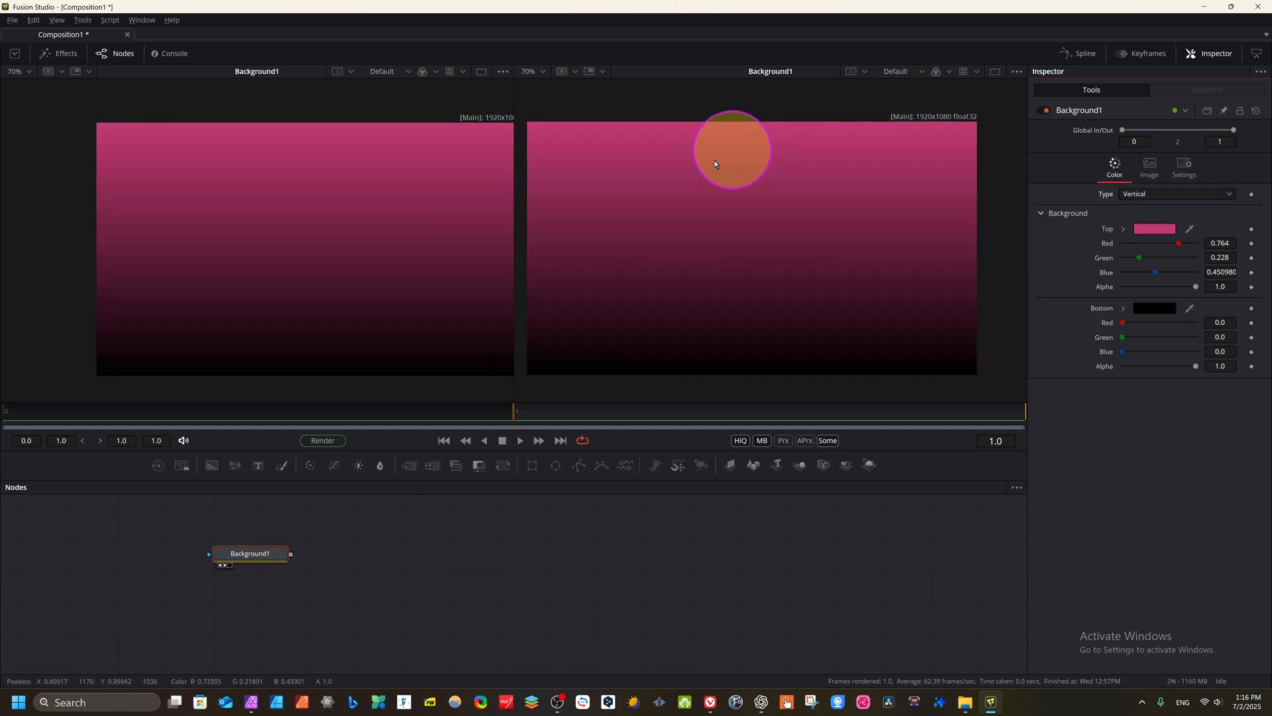
left_click(1153, 310)
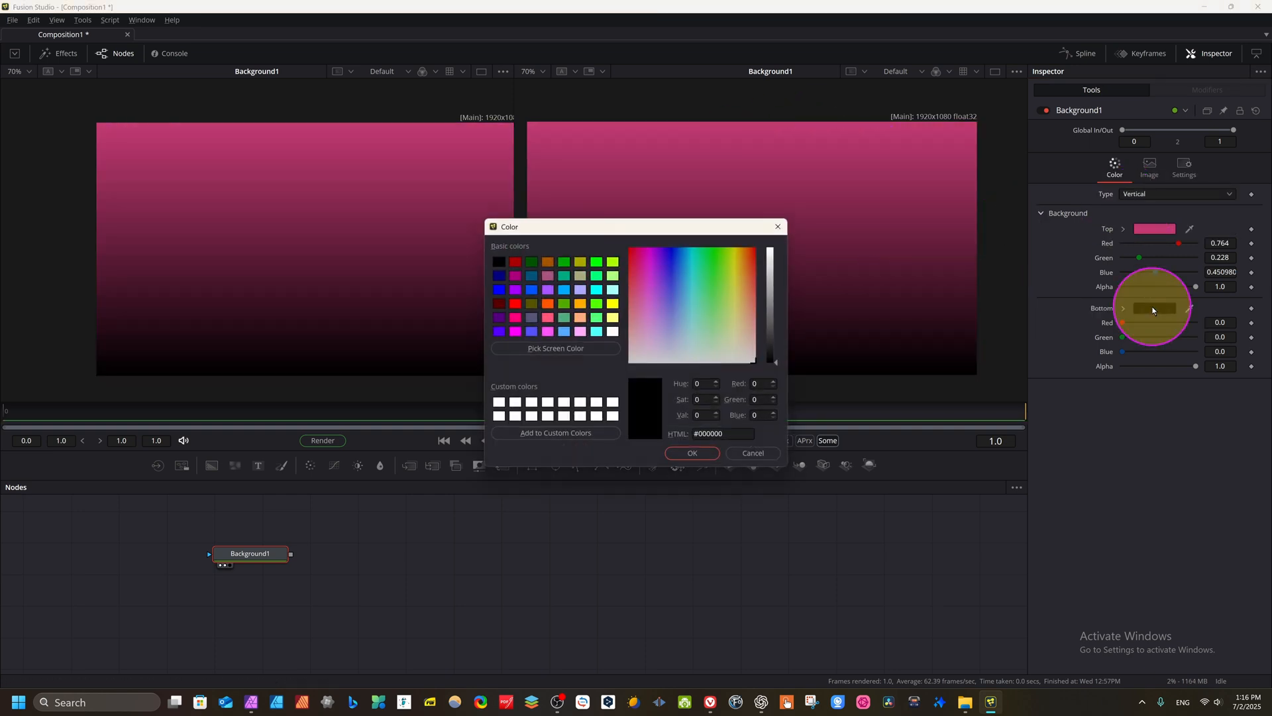
left_click(721, 270)
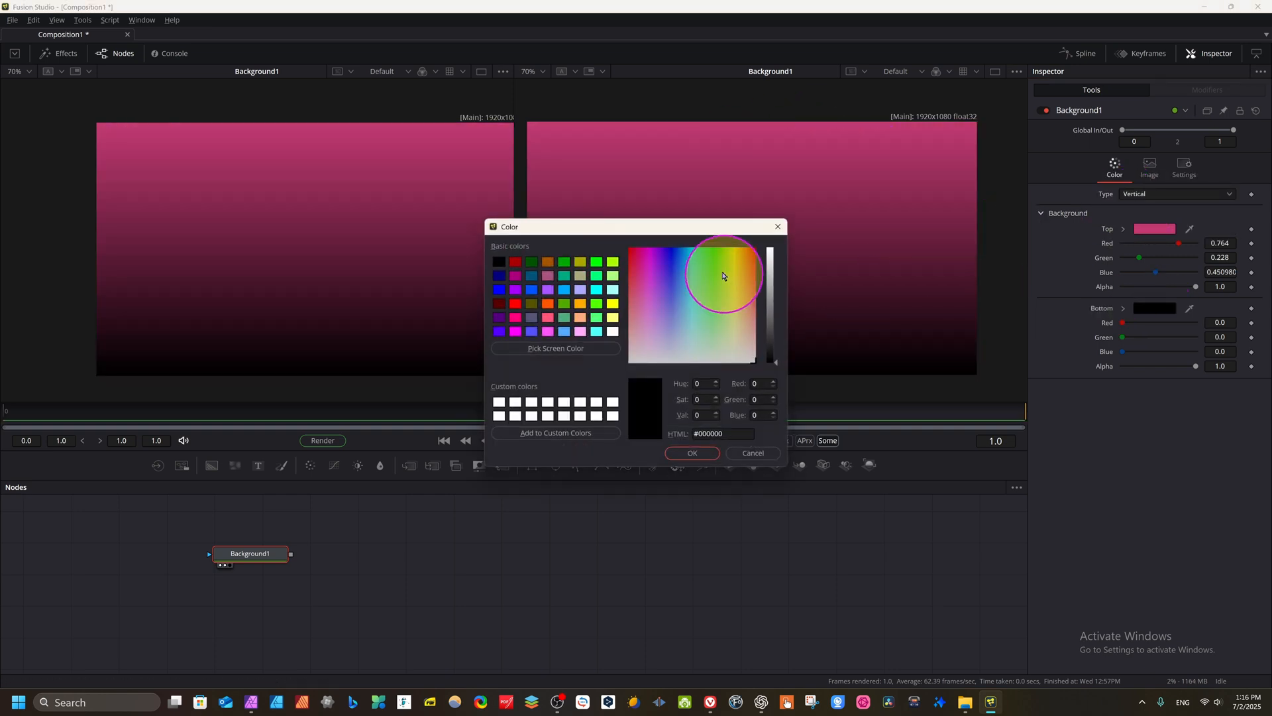
left_click(771, 265)
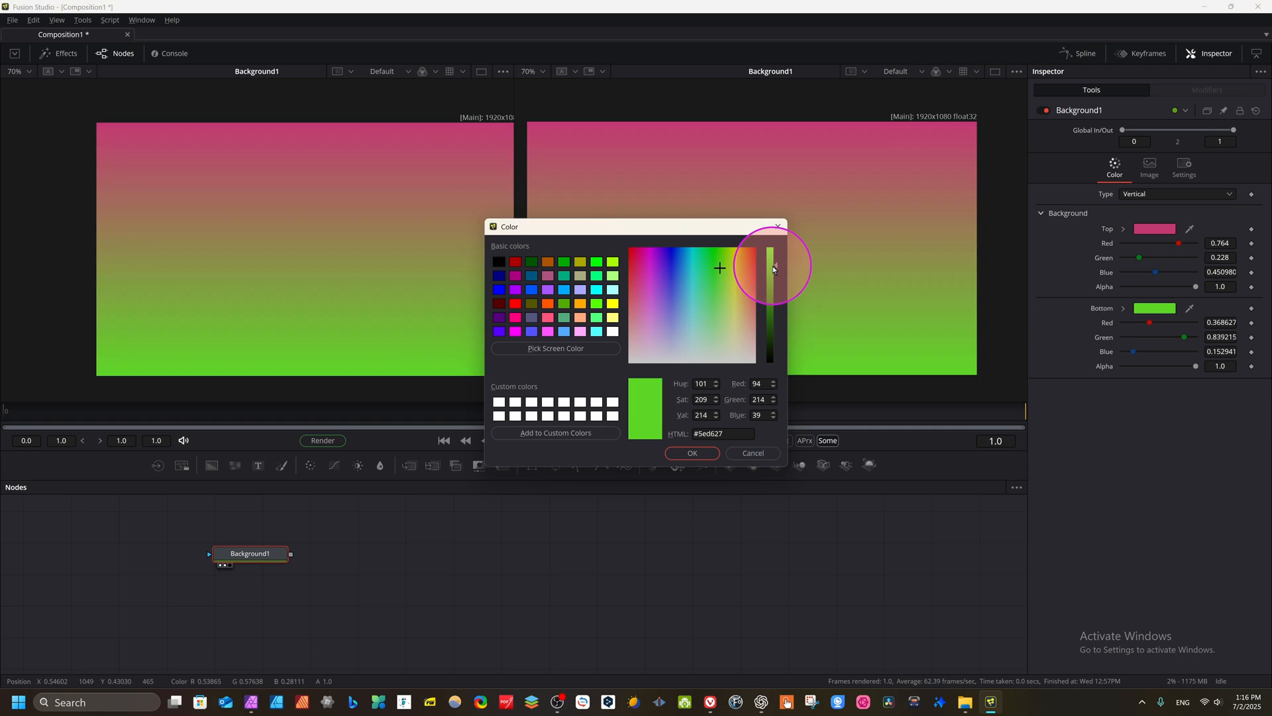
left_click(683, 456)
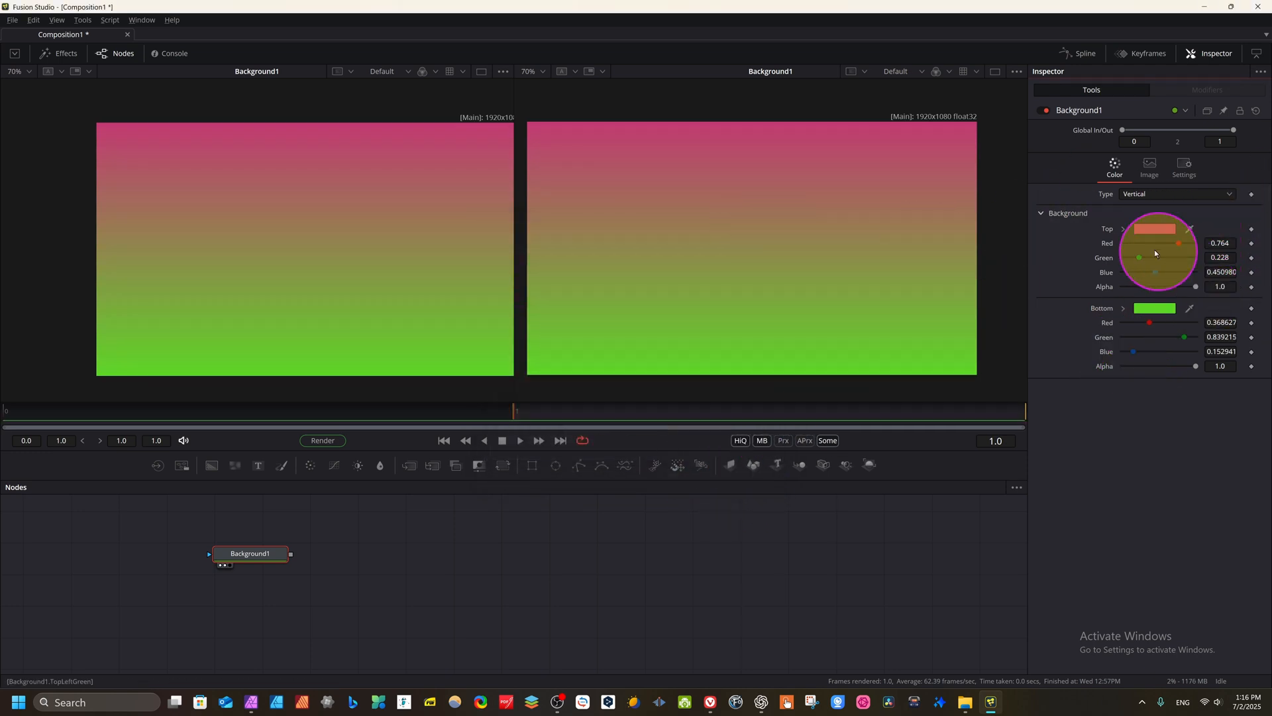
Change the background type to Four Corner and set the top left color to red (0.764705, 0.0, 0.141176).
left_click(1219, 195)
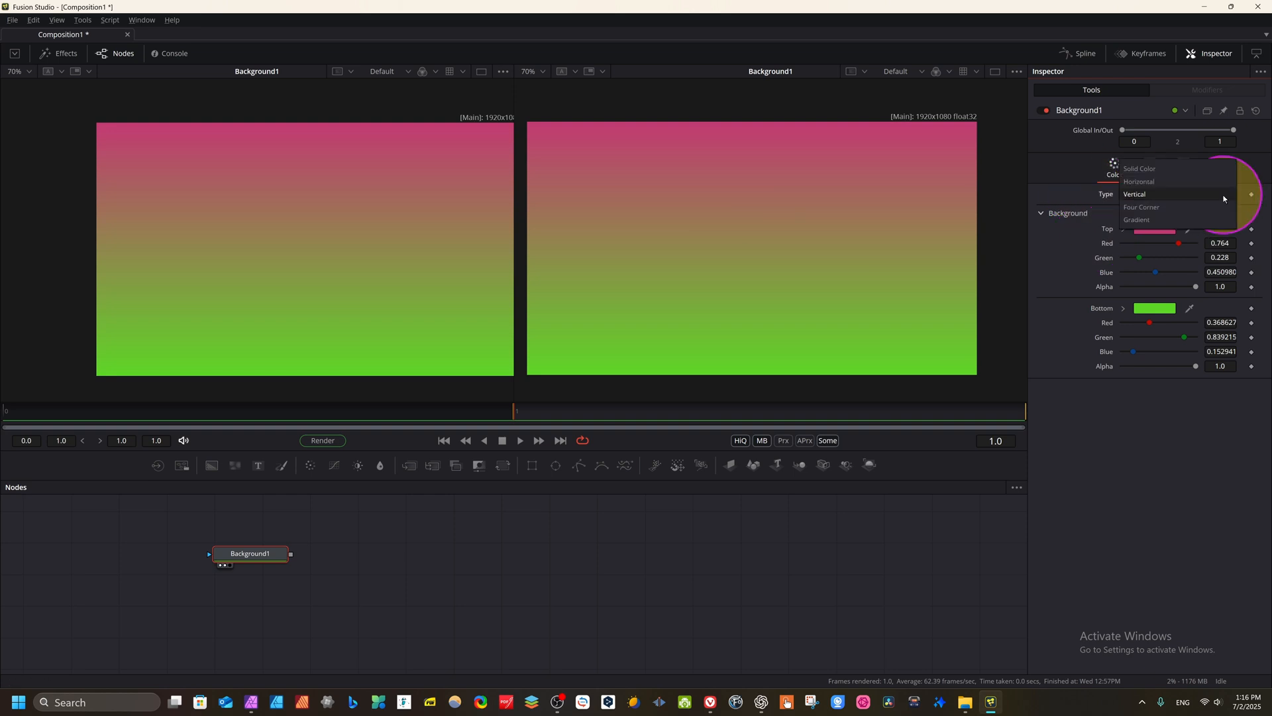
left_click(1136, 208)
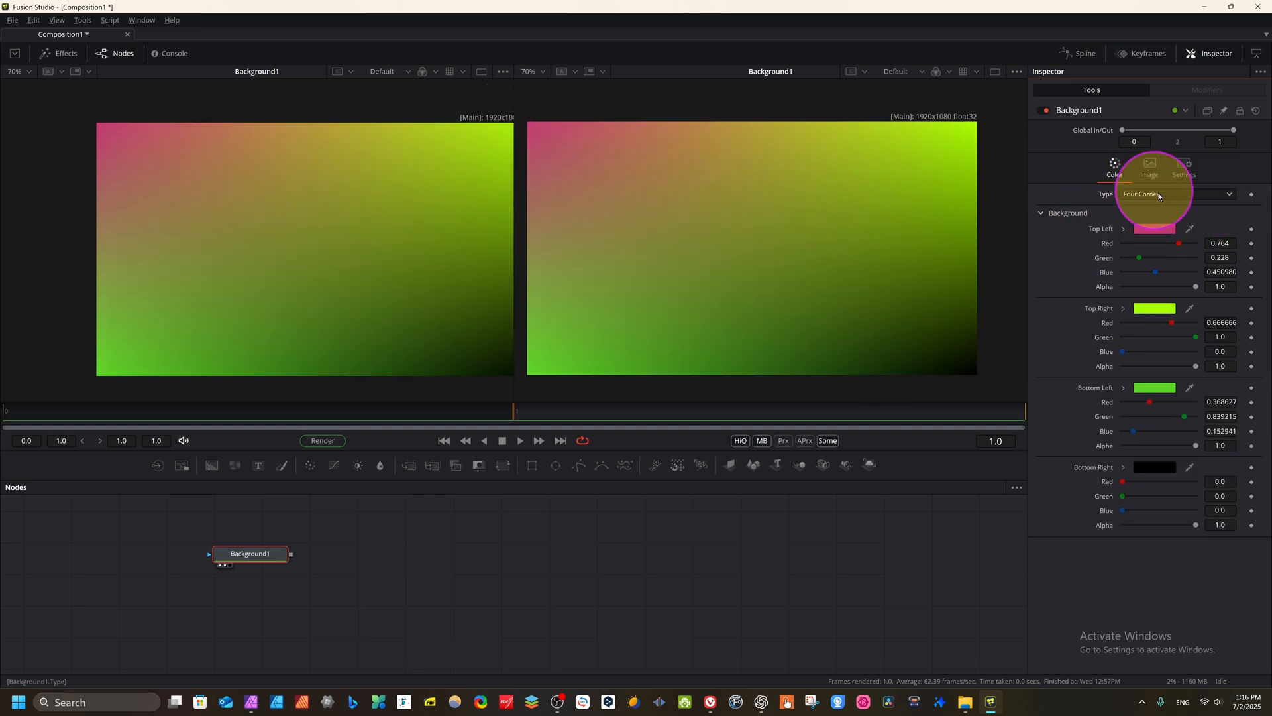
left_click(1159, 227)
left_click_drag(645, 261, 628, 239)
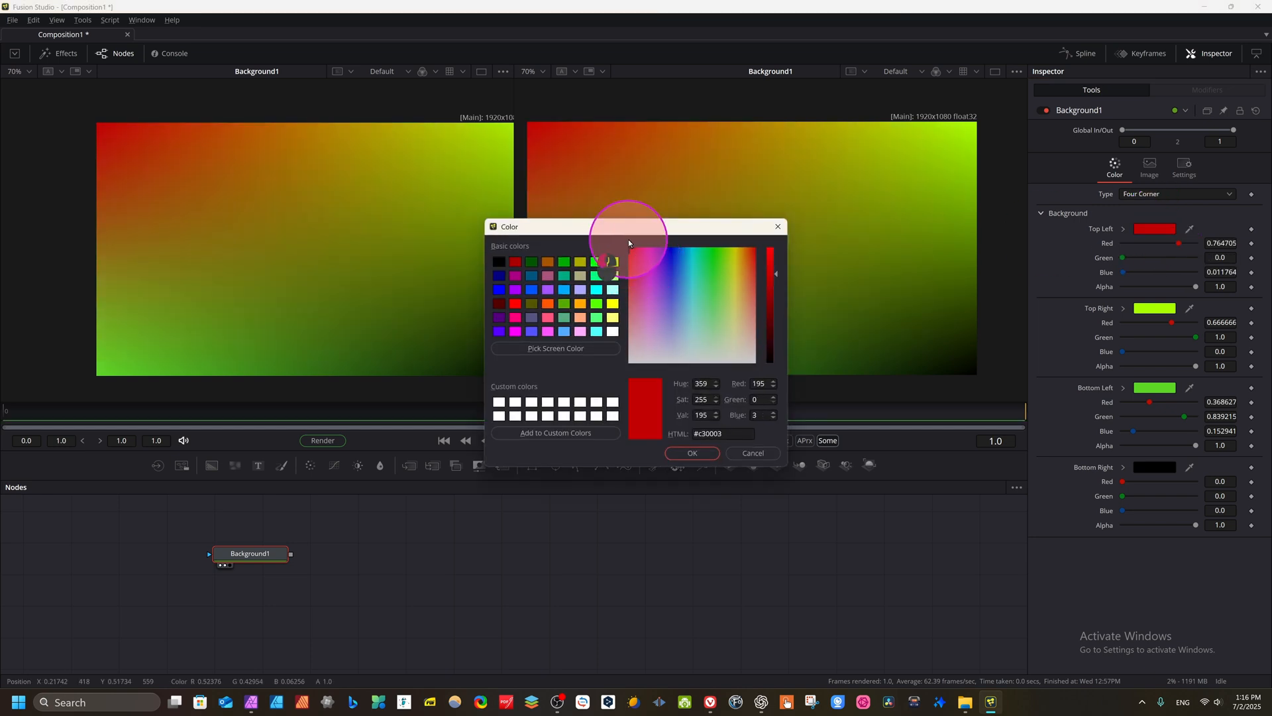
left_click(678, 452)
Set the bottom right corner color to pink (#ff55ff) and leave the top right color as it is.
left_click(1166, 466)
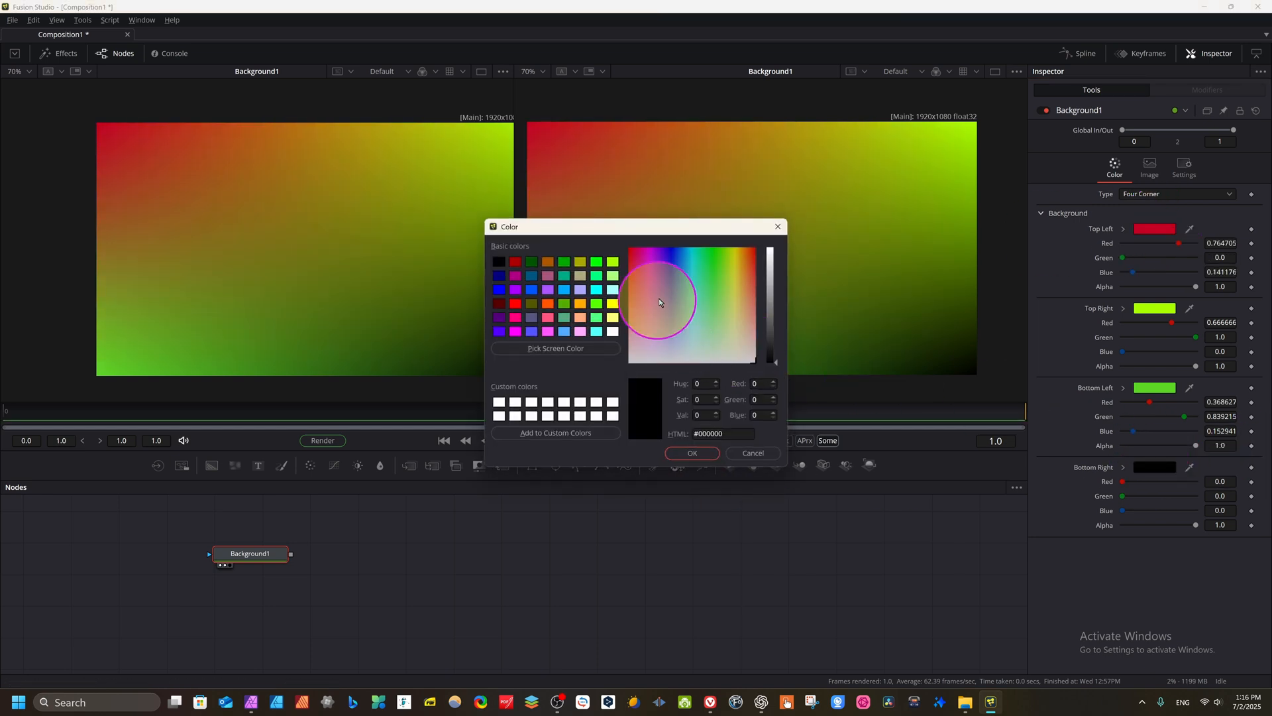
left_click(740, 355)
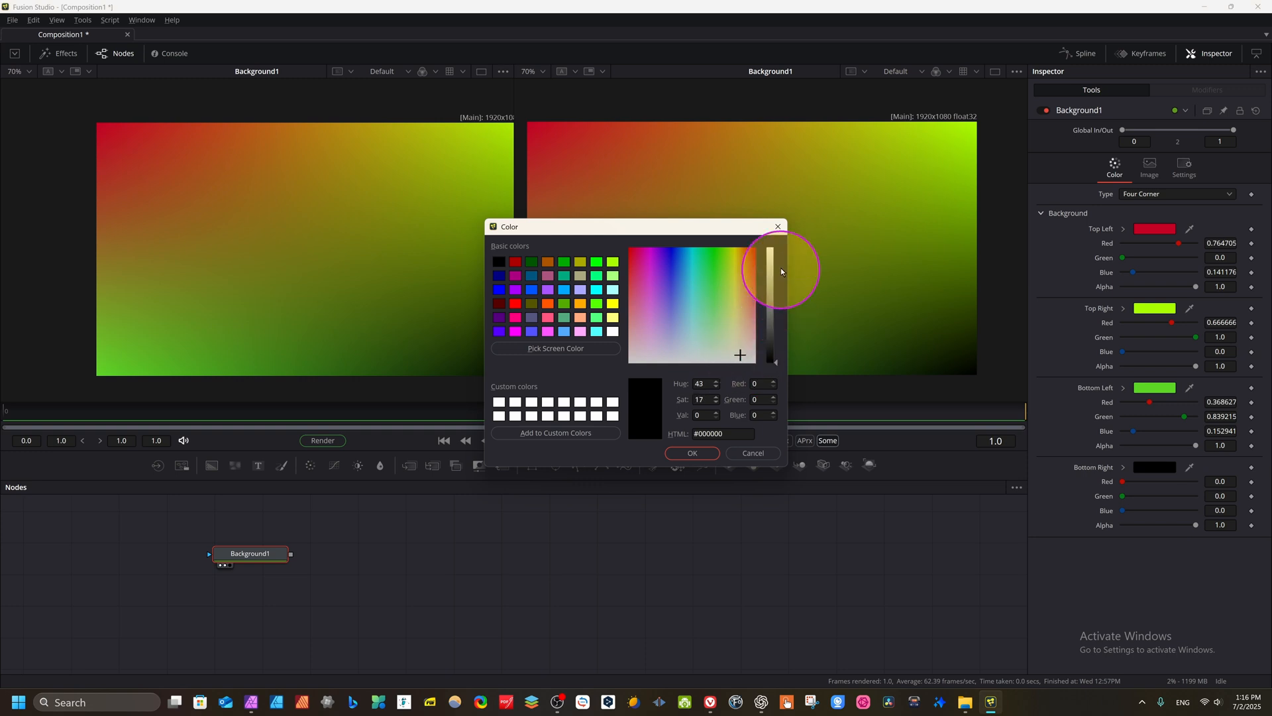
left_click_drag(773, 270, 770, 233)
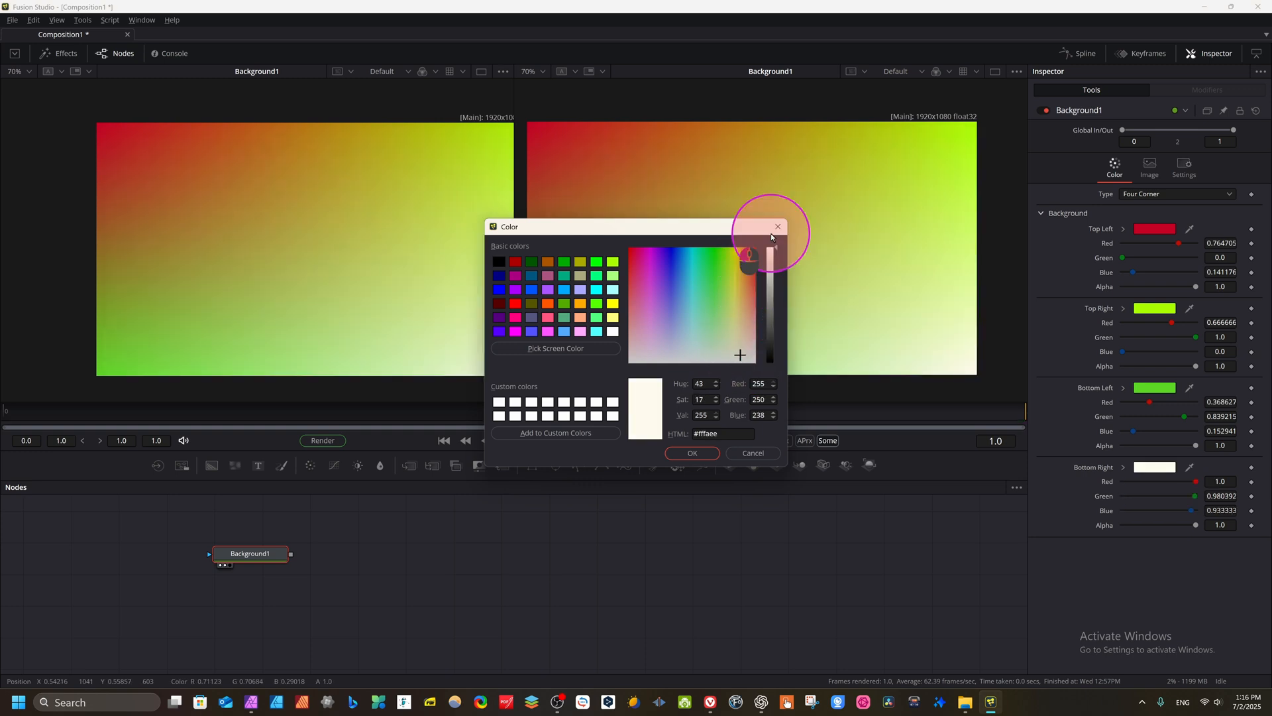
left_click(544, 333)
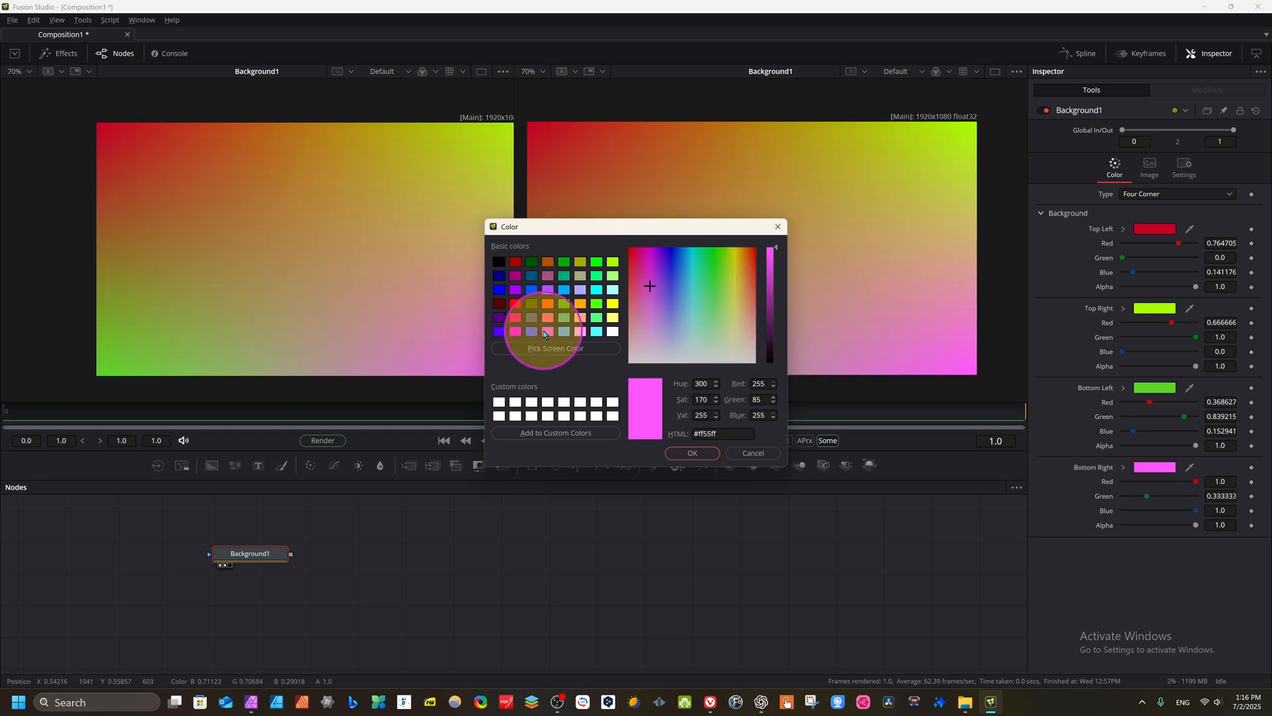
left_click(712, 455)
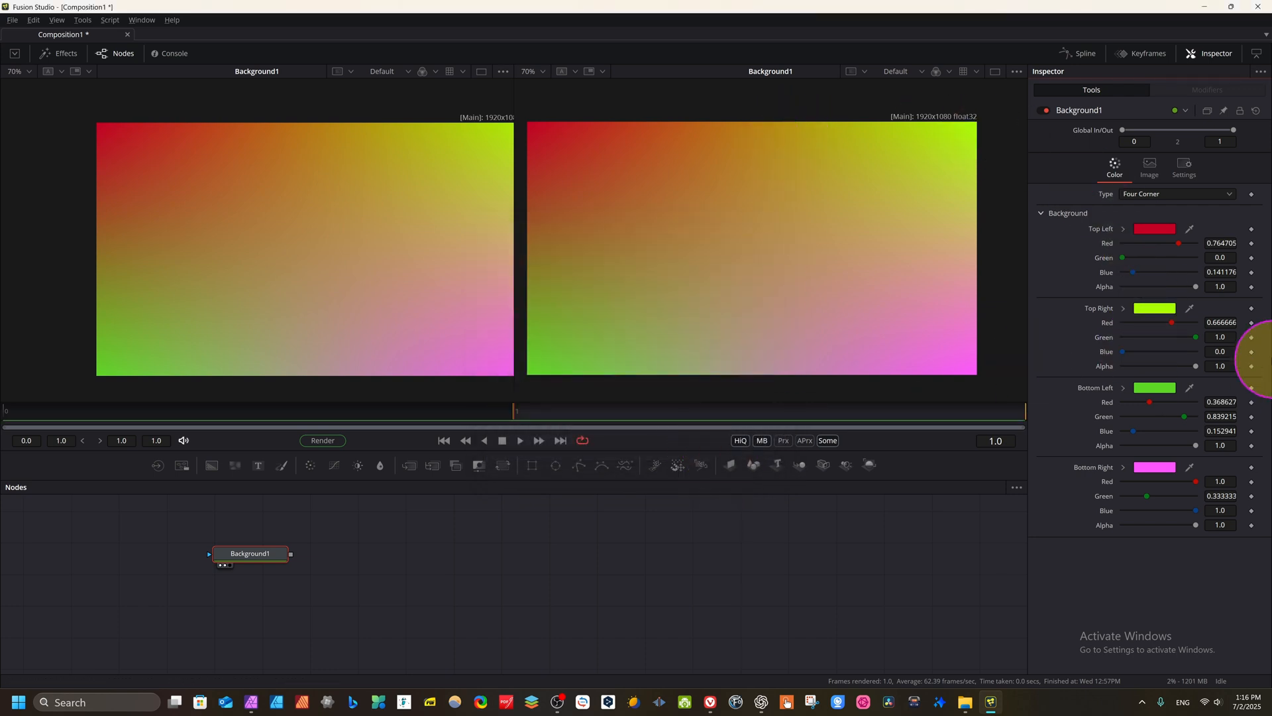
left_click(1152, 308)
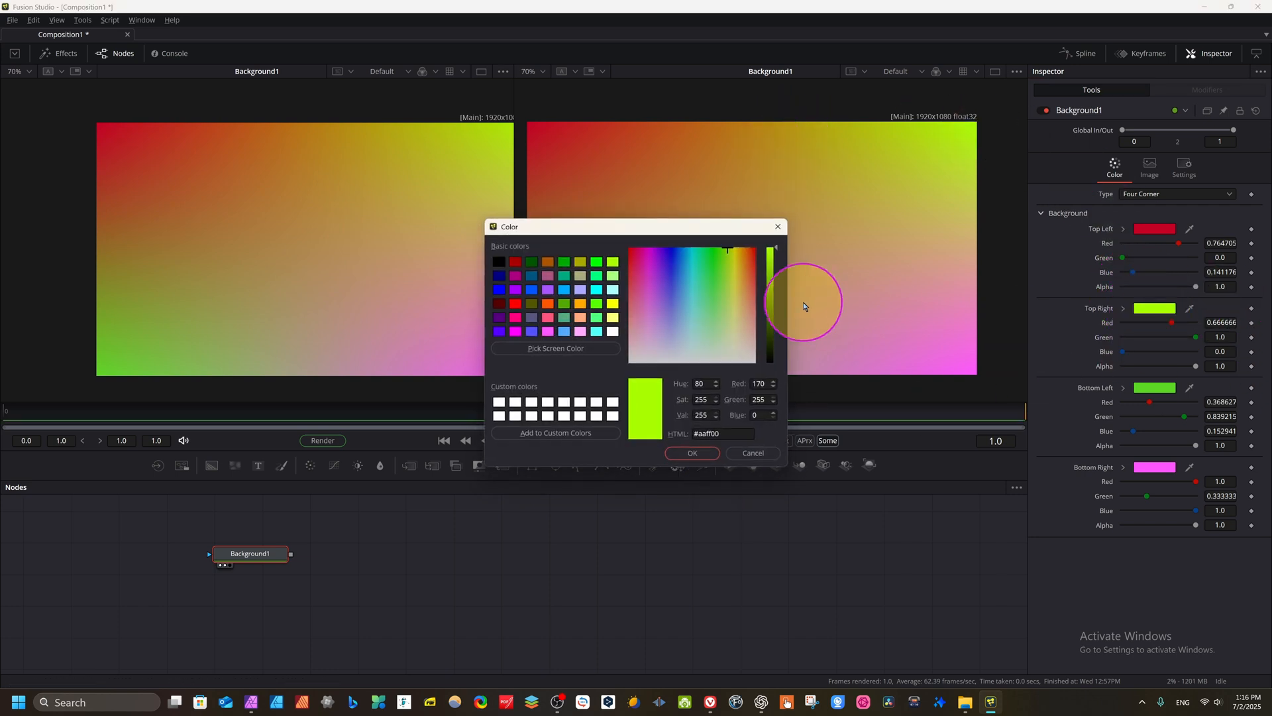
left_click(778, 226)
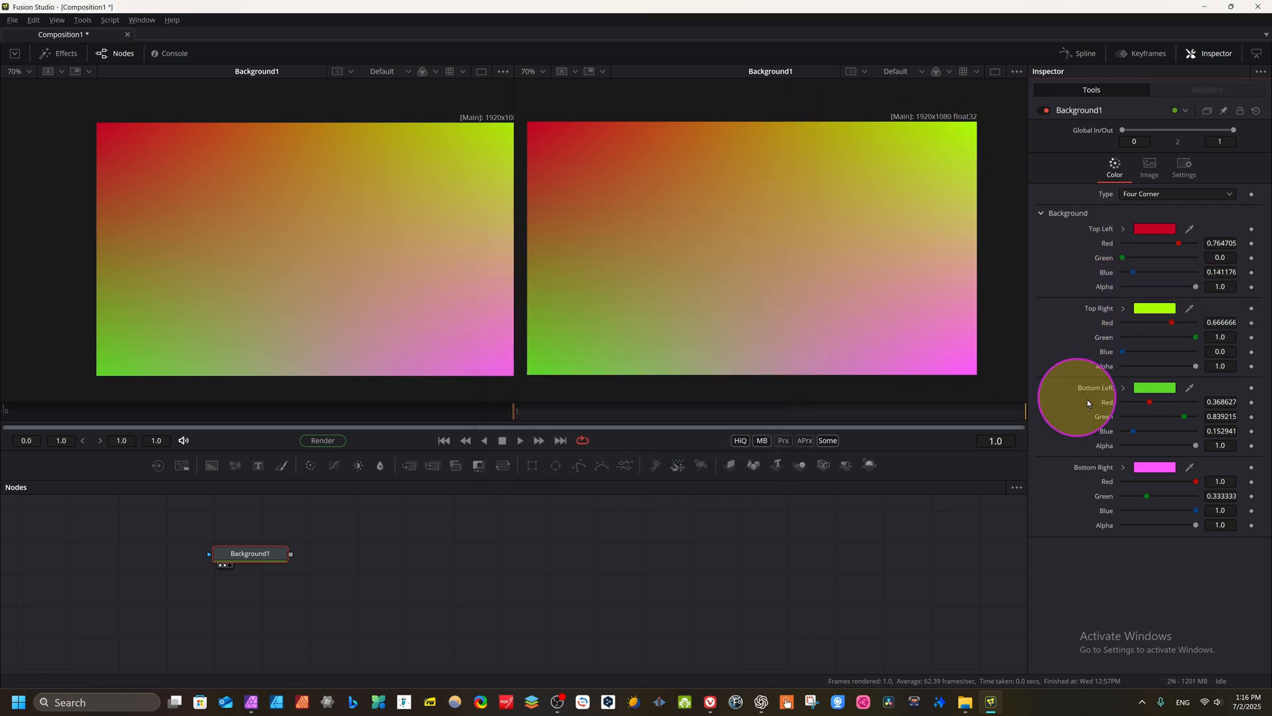
Change the background type to Gradient and add three color stops, at about 0.26, at about 0.58 and nearer the white end.
left_click(1223, 197)
left_click(1166, 211)
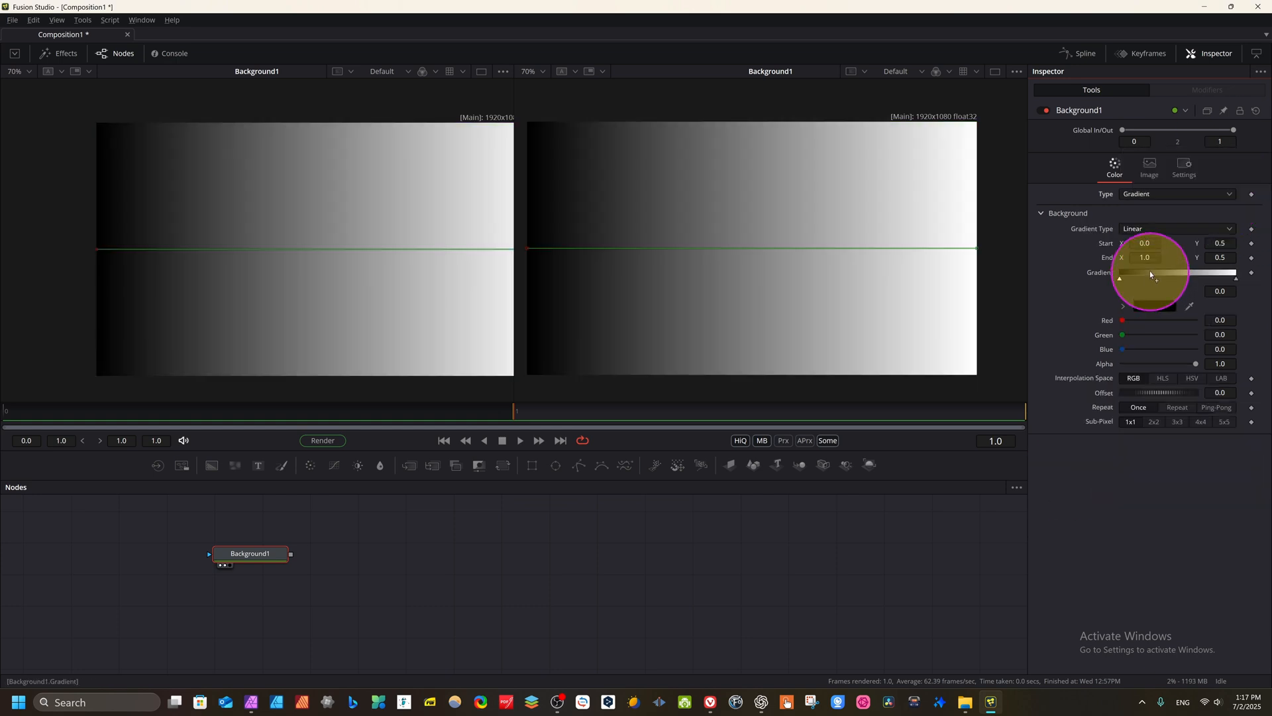
left_click(1150, 274)
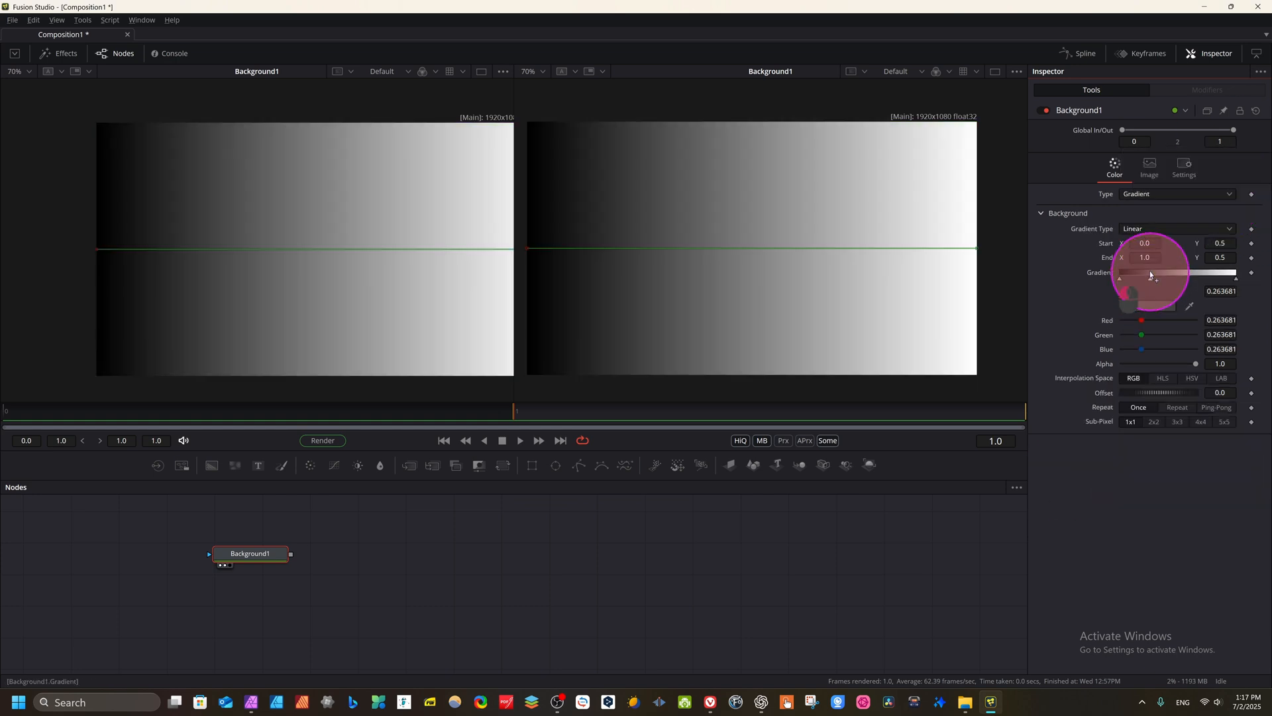
left_click(1186, 273)
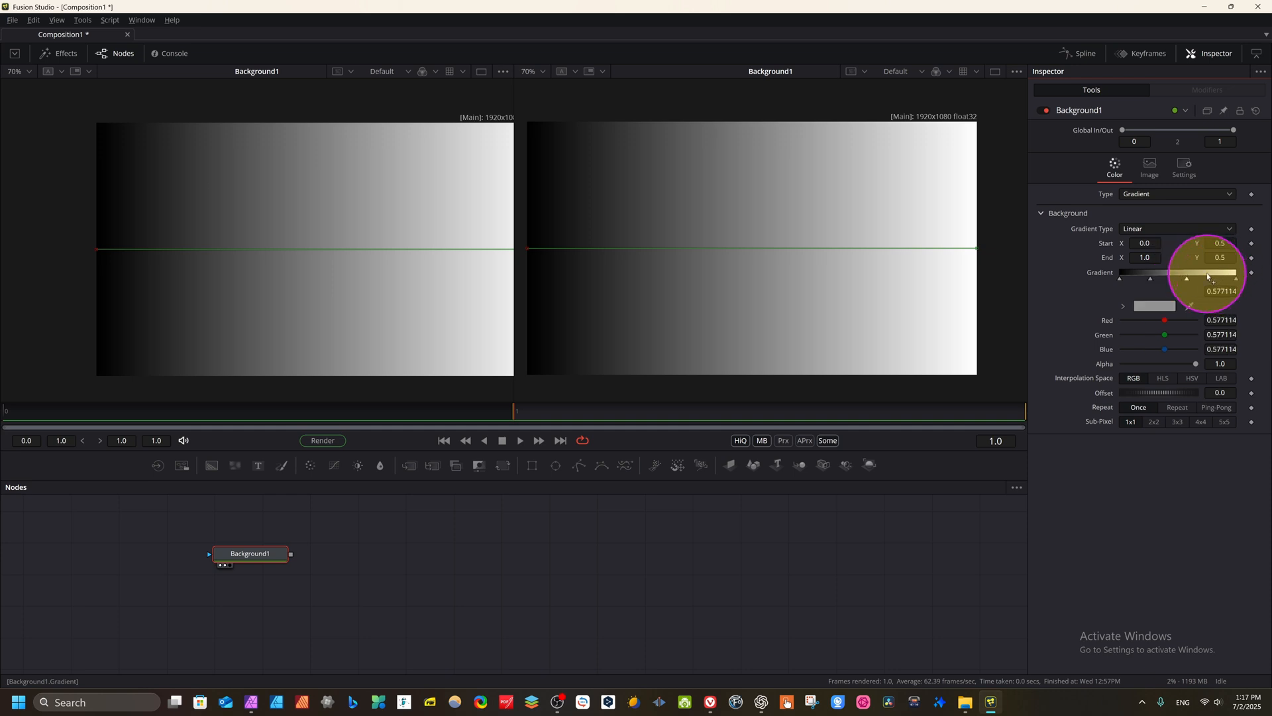
left_click(1212, 274)
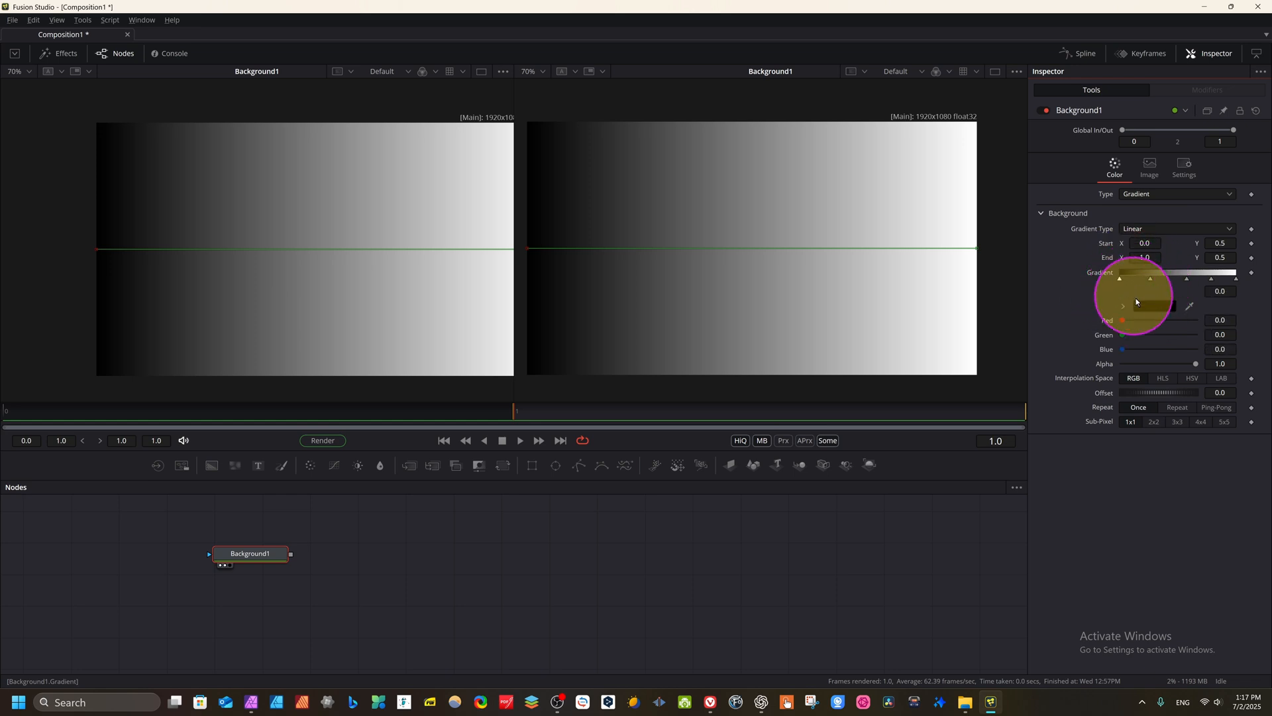
Set the gradient's start stop color to magenta pink (0.945098, 0.019607, 0.650980).
left_click(1136, 302)
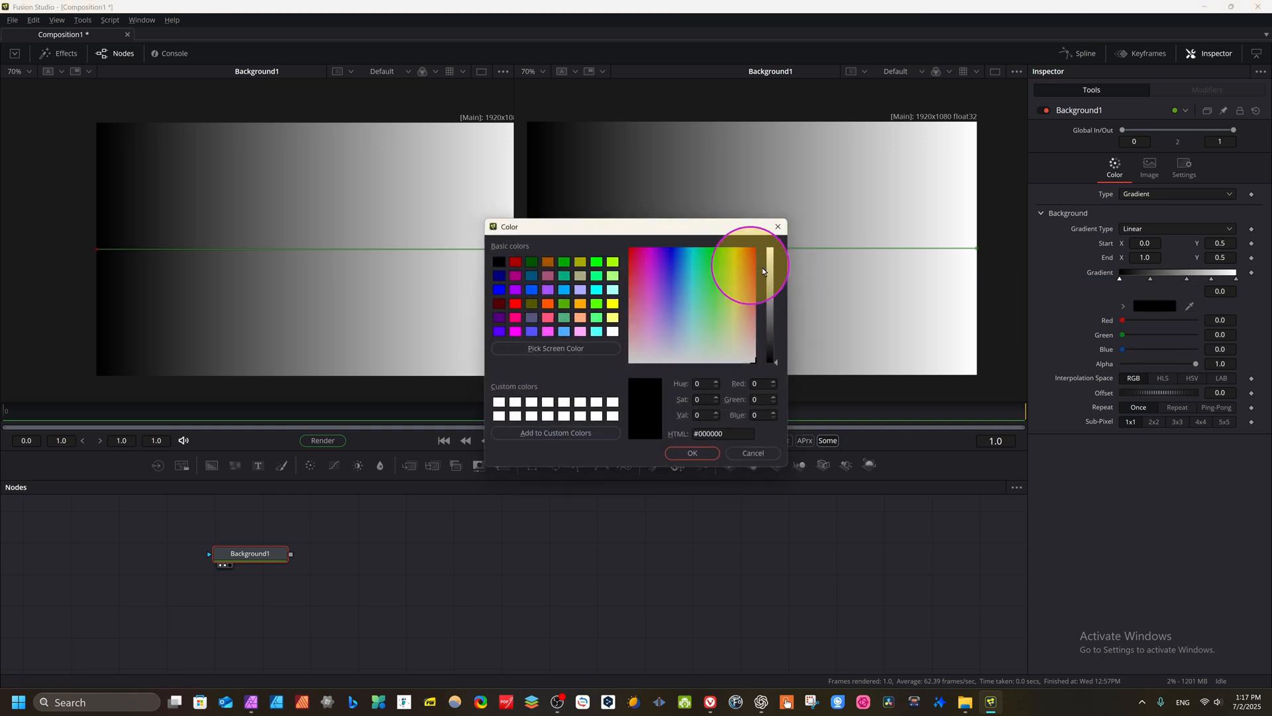
left_click(643, 250)
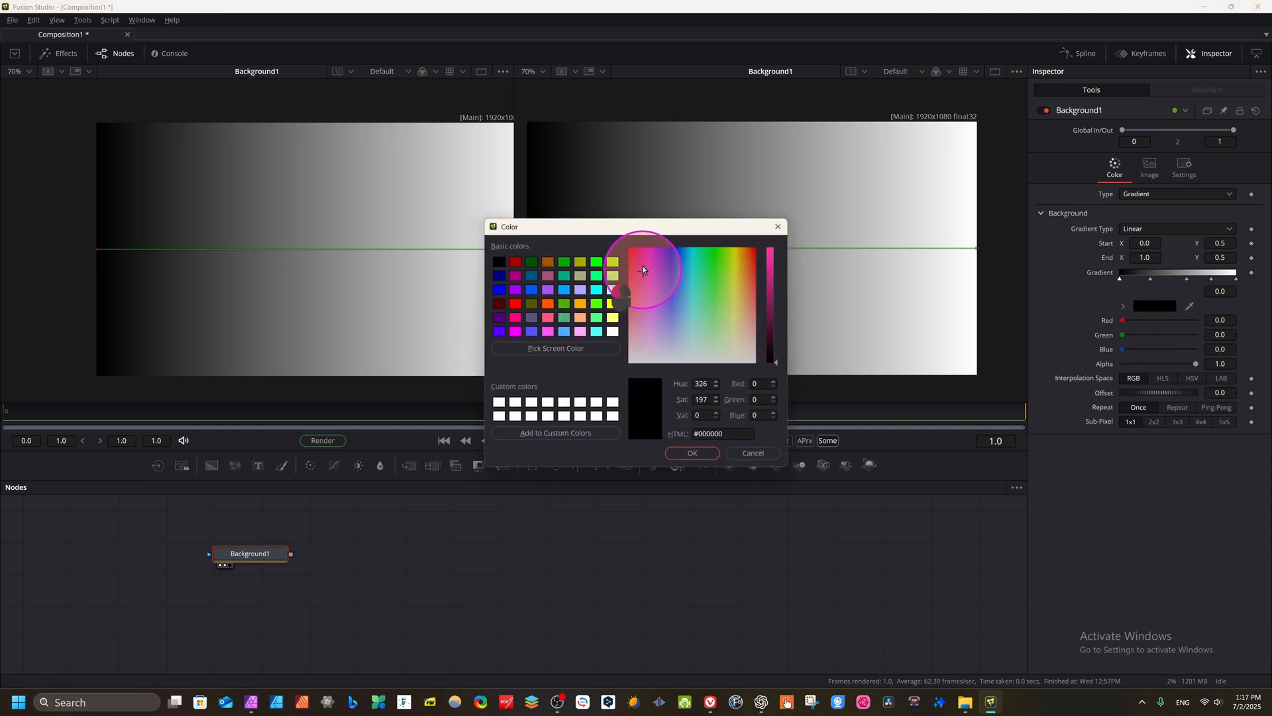
left_click(770, 265)
left_click(692, 452)
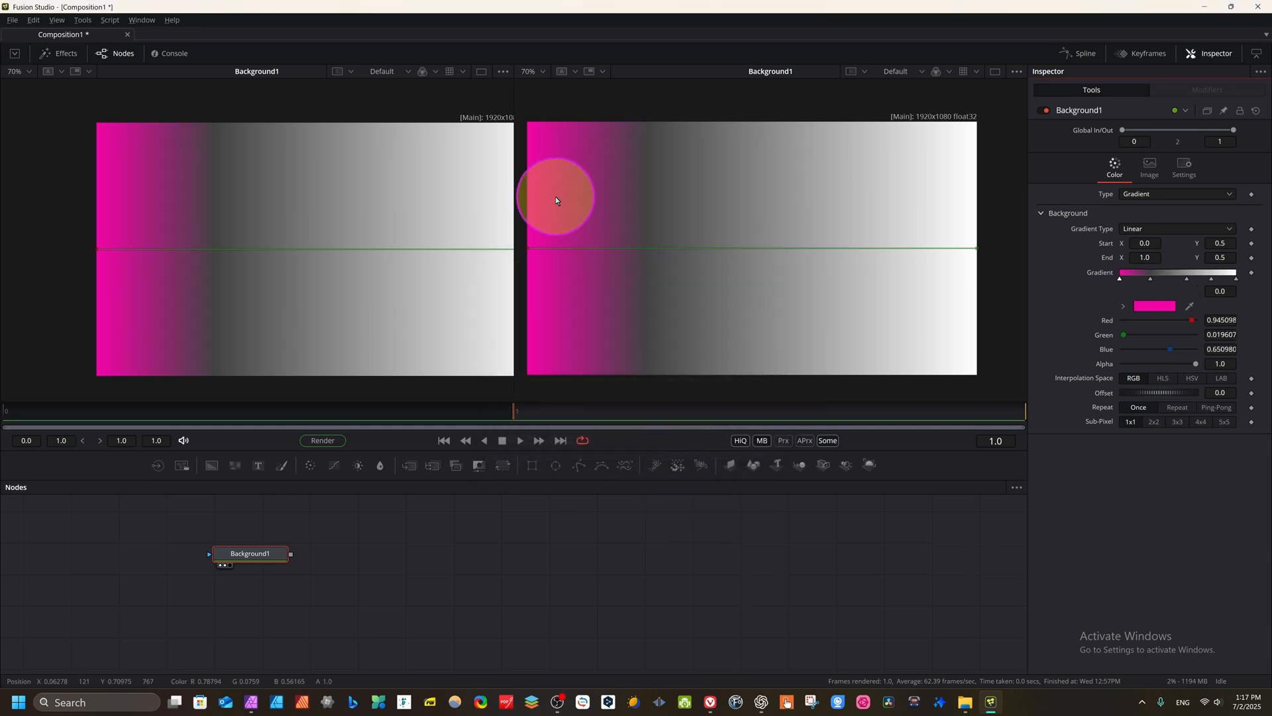
Set the color of the gradient stop at about 0.26 to green (#5eca16).
left_click(1146, 275)
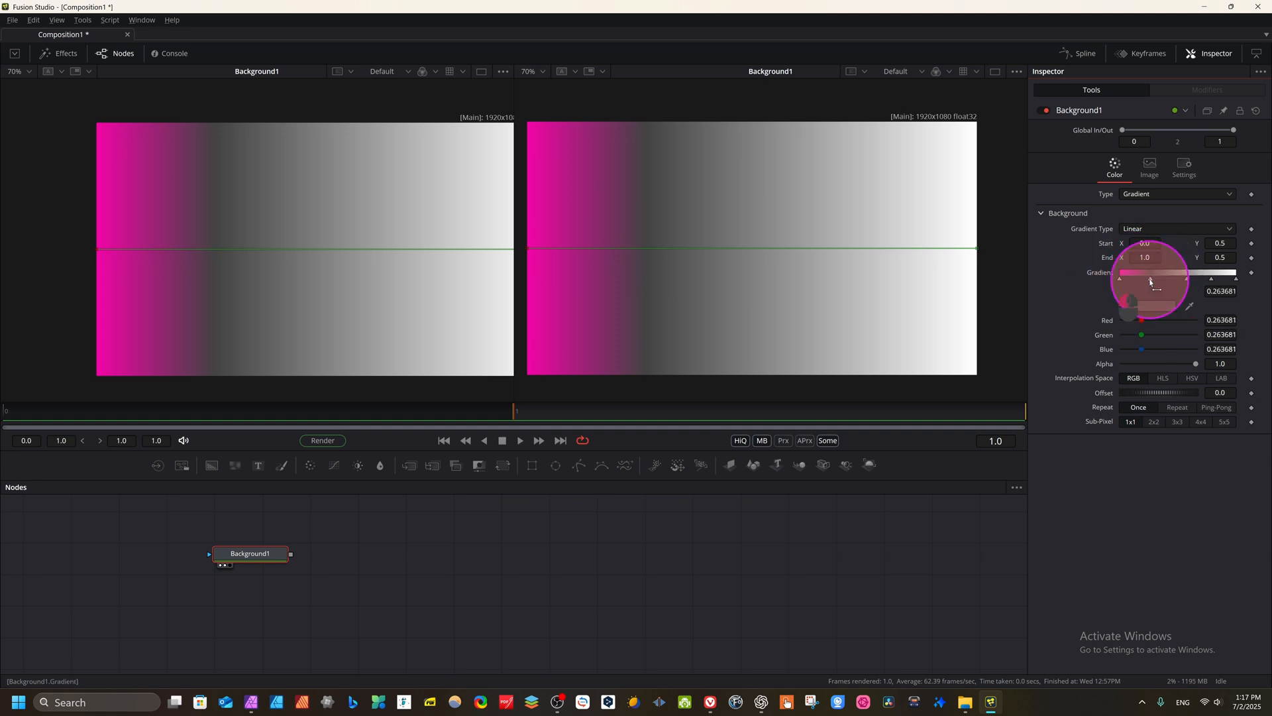
left_click(1155, 309)
left_click(721, 259)
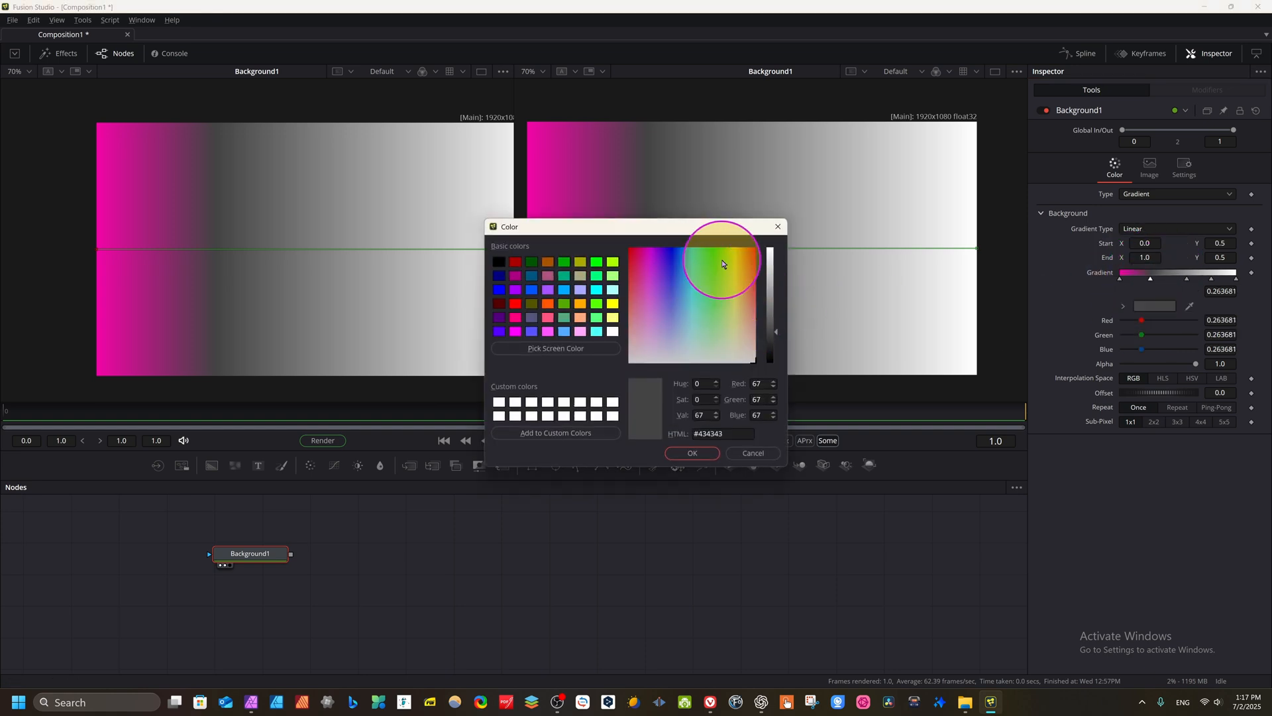
left_click_drag(767, 294, 769, 272)
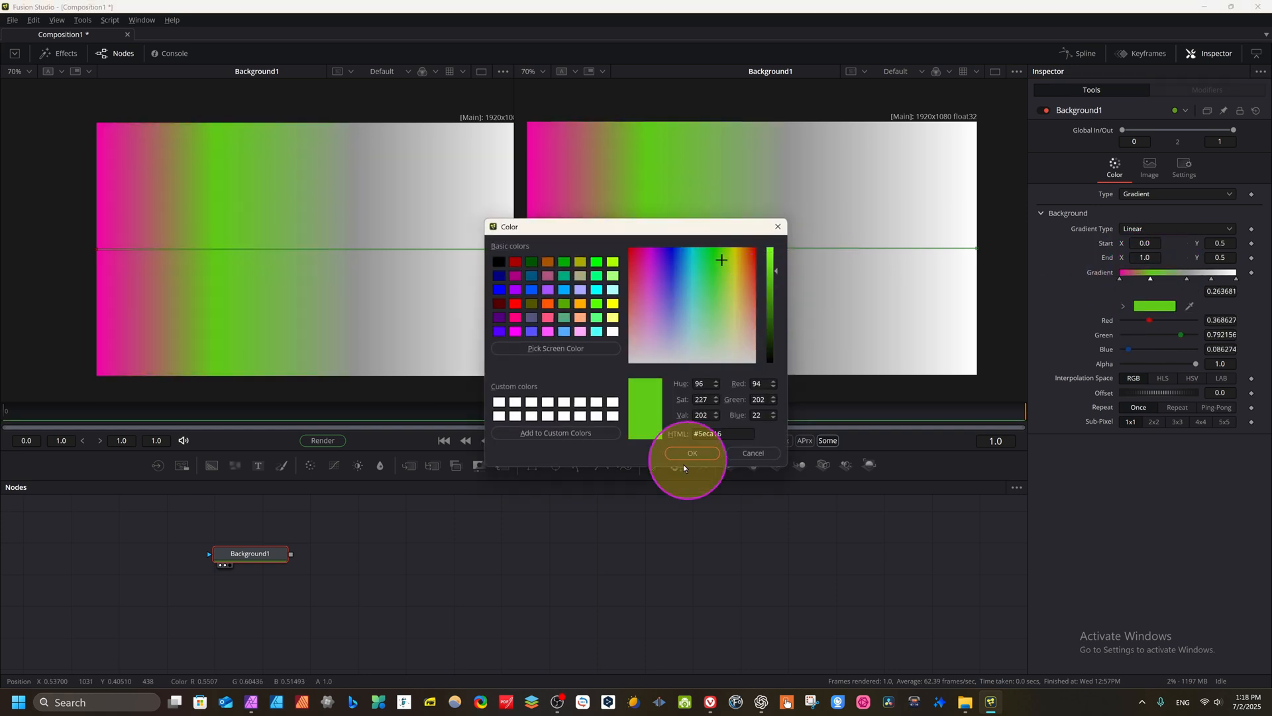
left_click(692, 453)
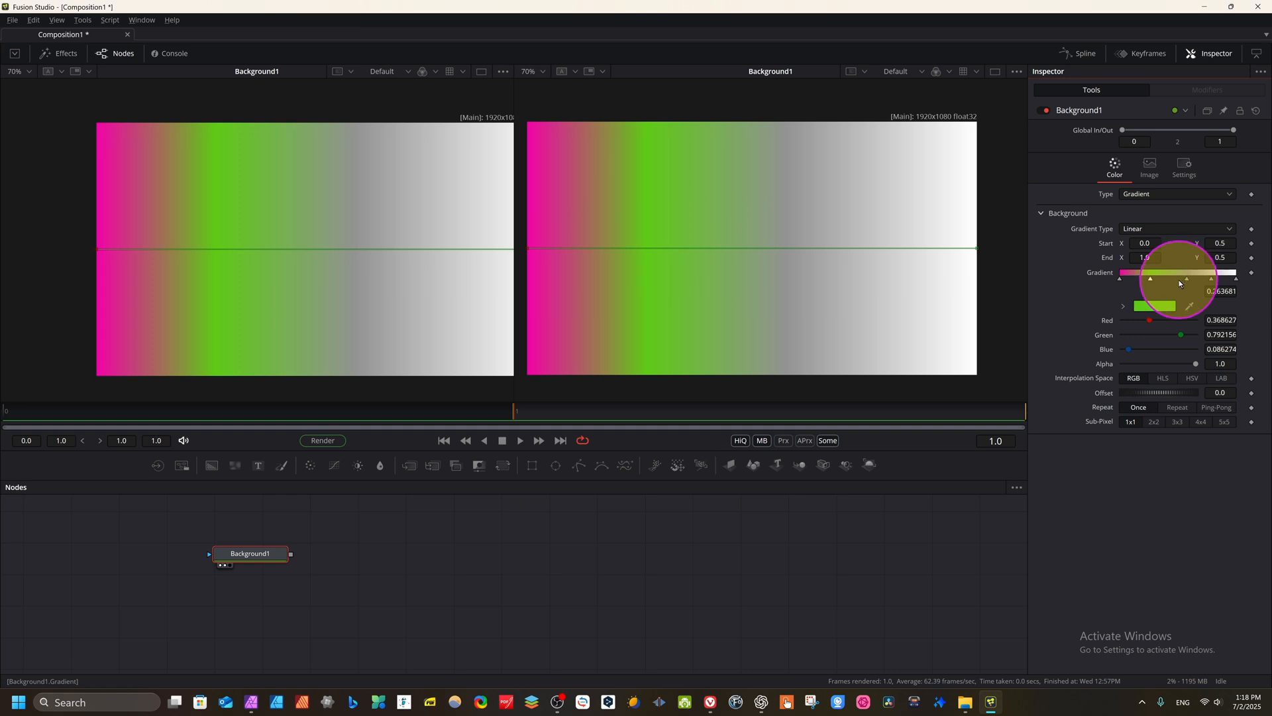
Set the color of the gradient stop at about 0.58 to dark blue (#143093).
left_click(1184, 278)
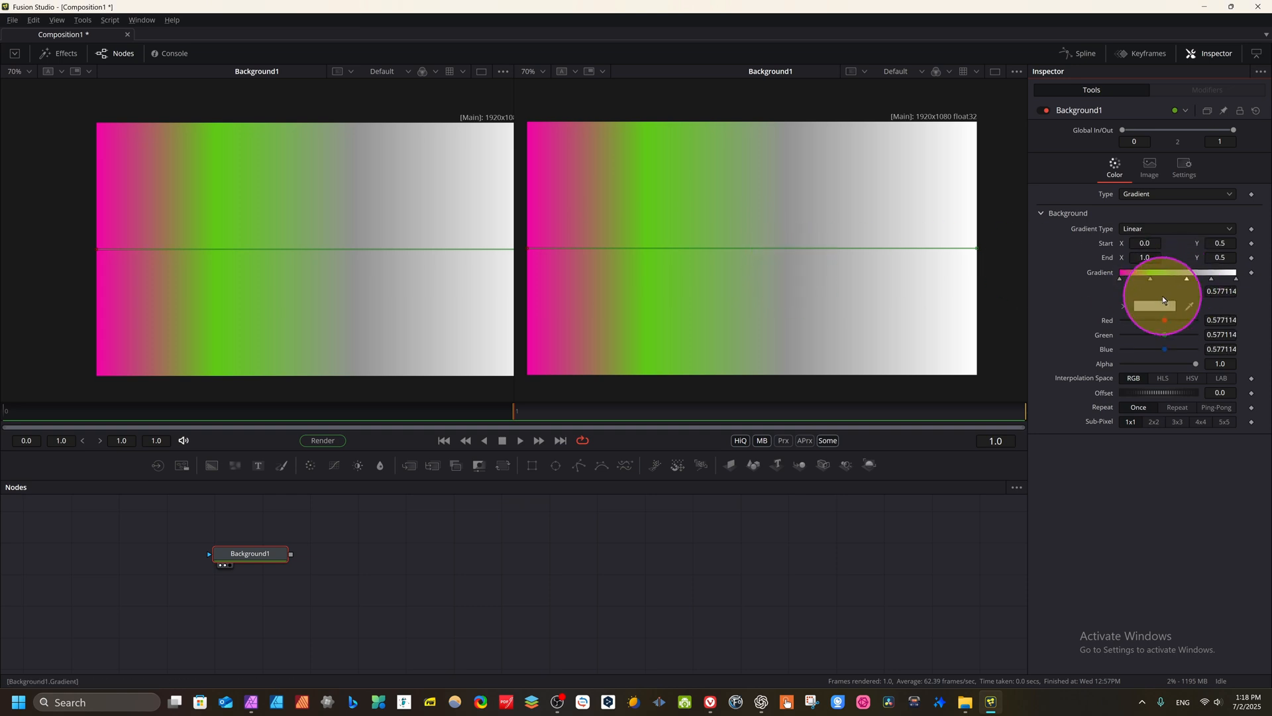
left_click(1162, 299)
left_click(676, 265)
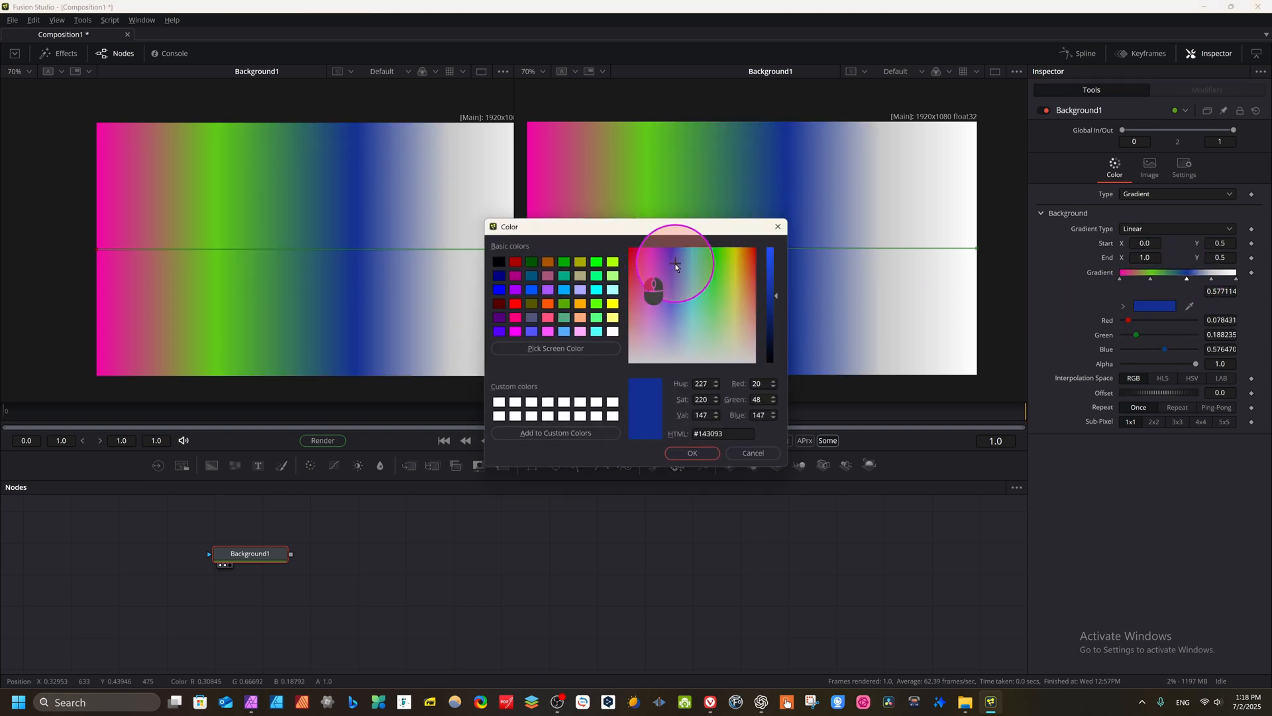
left_click(689, 454)
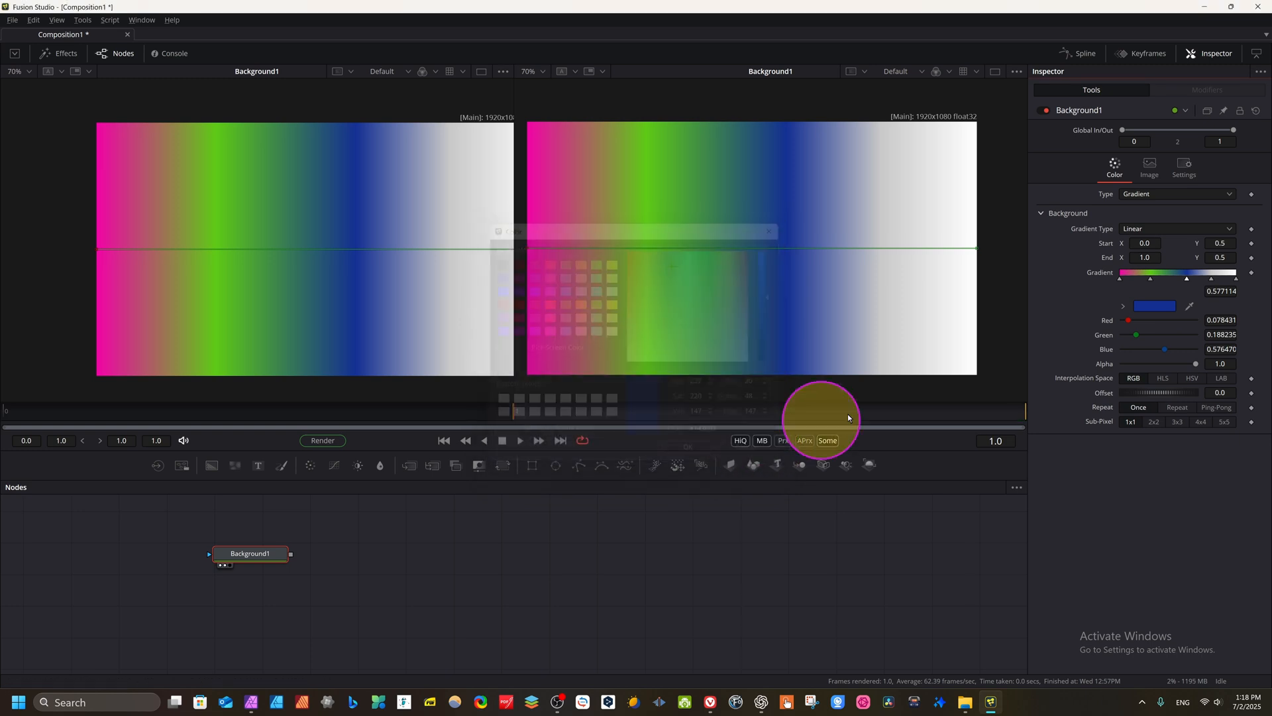
Remove the dark blue stop from the gradient and move the green stop to about 0.45.
left_click_drag(1186, 281, 1047, 196)
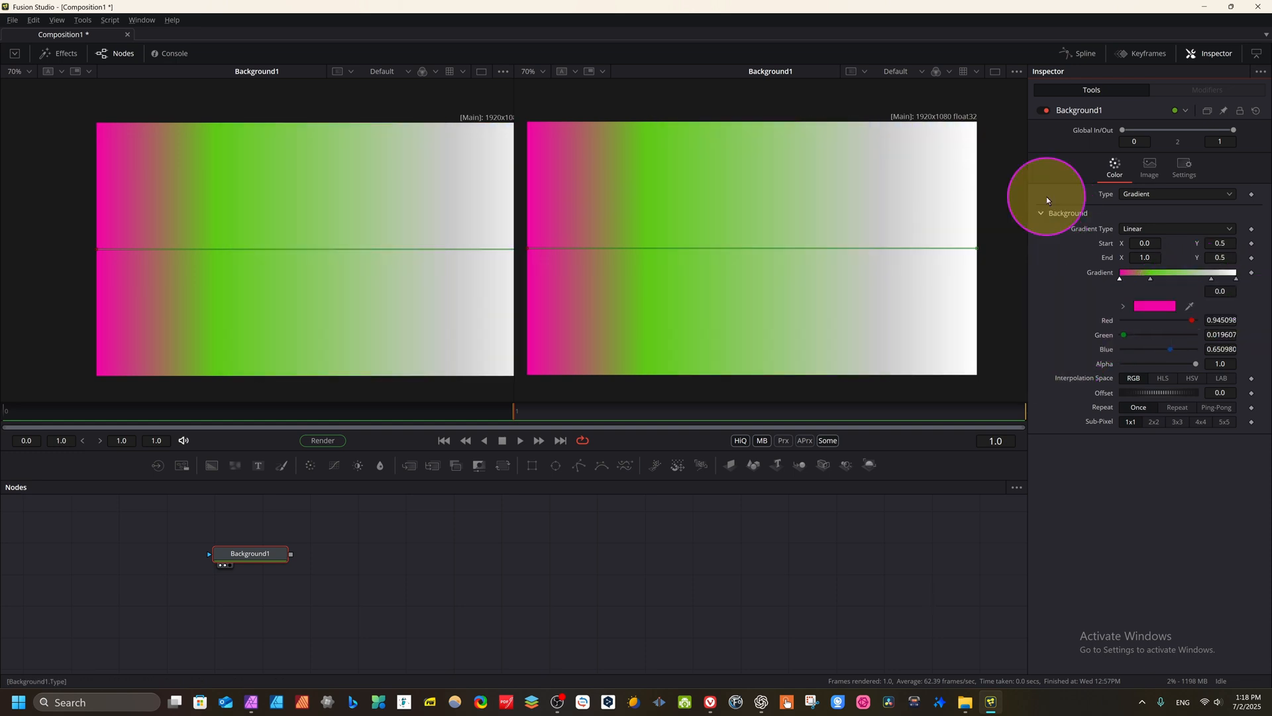
left_click(1148, 257)
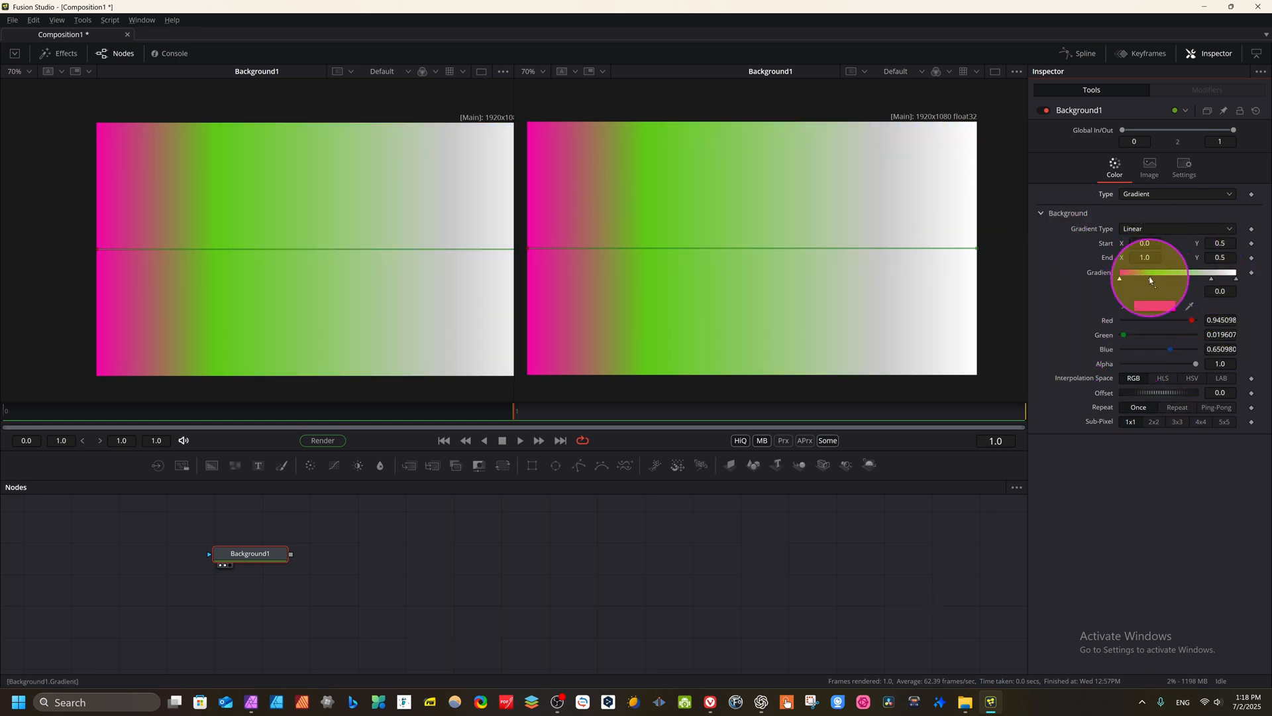
left_click_drag(1149, 281, 1173, 276)
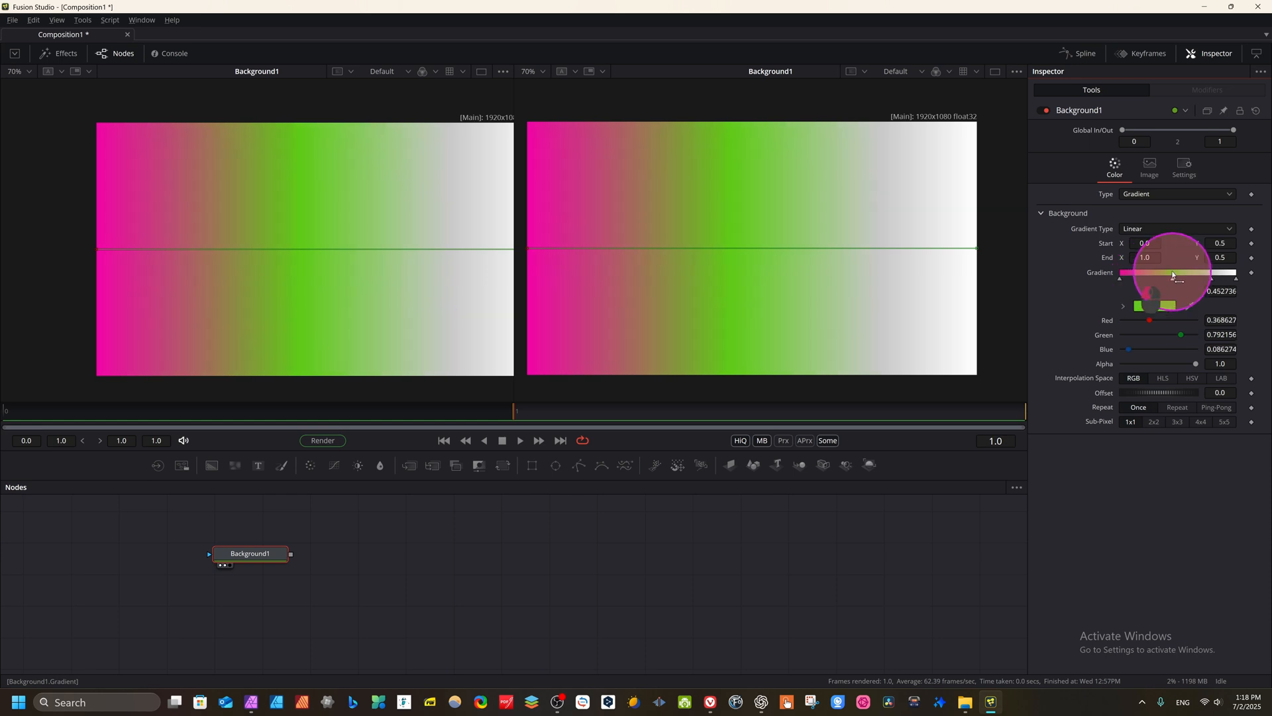
Move the light gray stop slightly to about 0.77 and, after trying pink and yellow, set its color to green (#00aa00).
left_click(1211, 278)
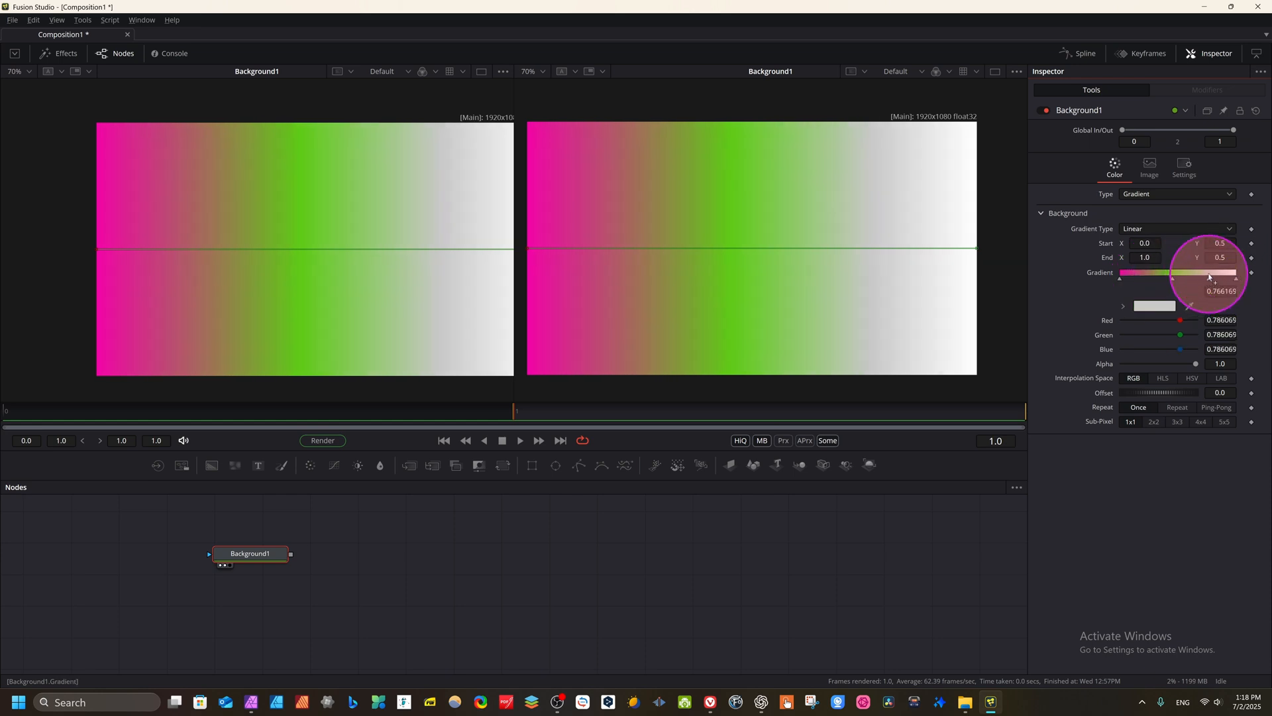
left_click(1156, 310)
left_click(549, 332)
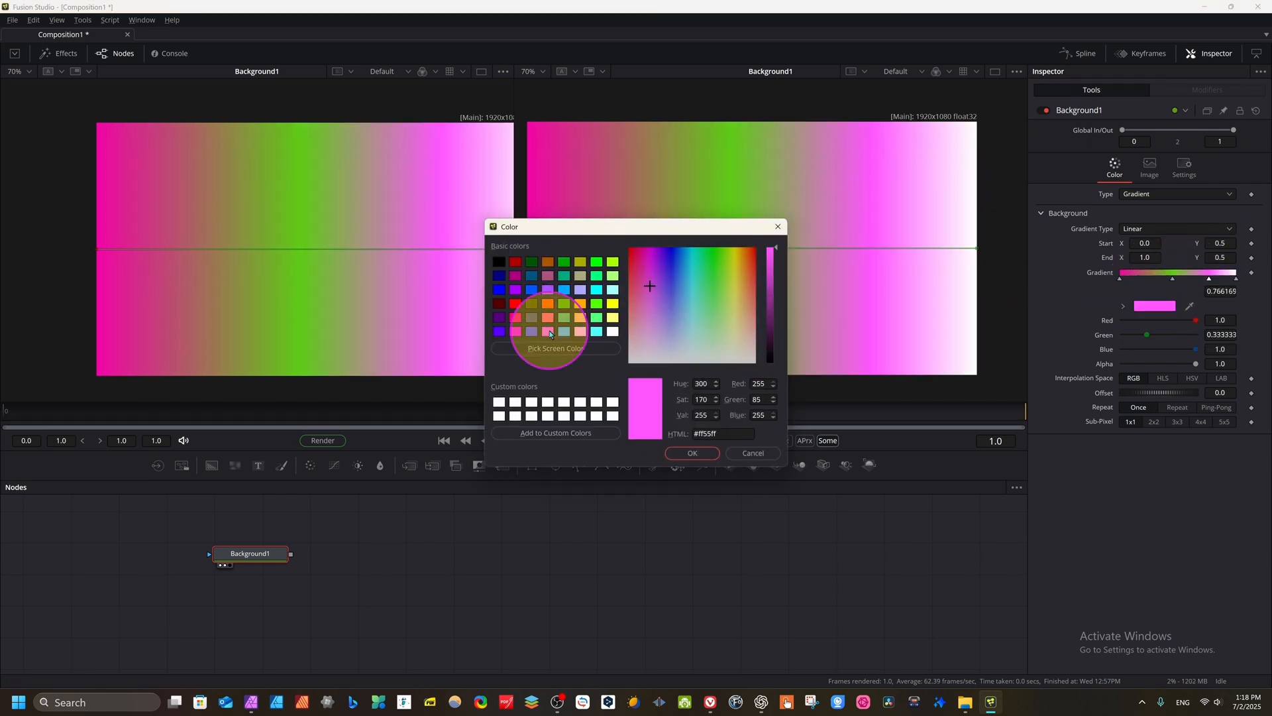
left_click(613, 304)
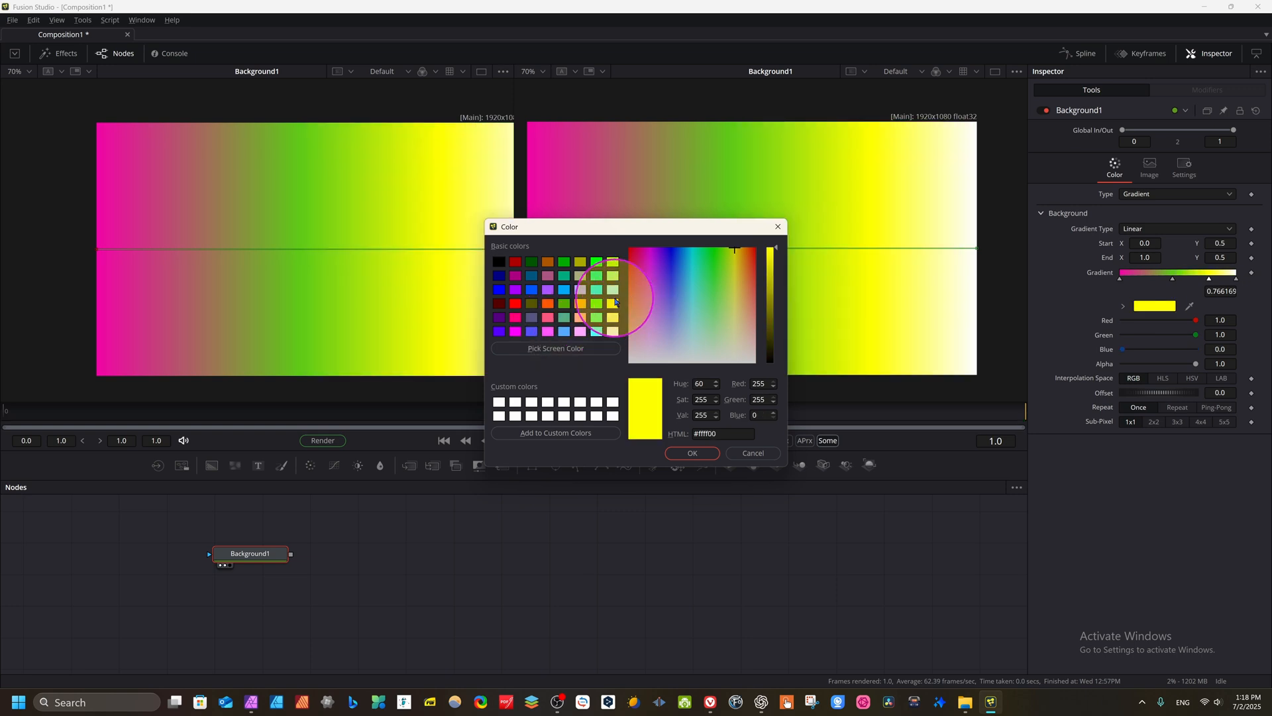
left_click(564, 263)
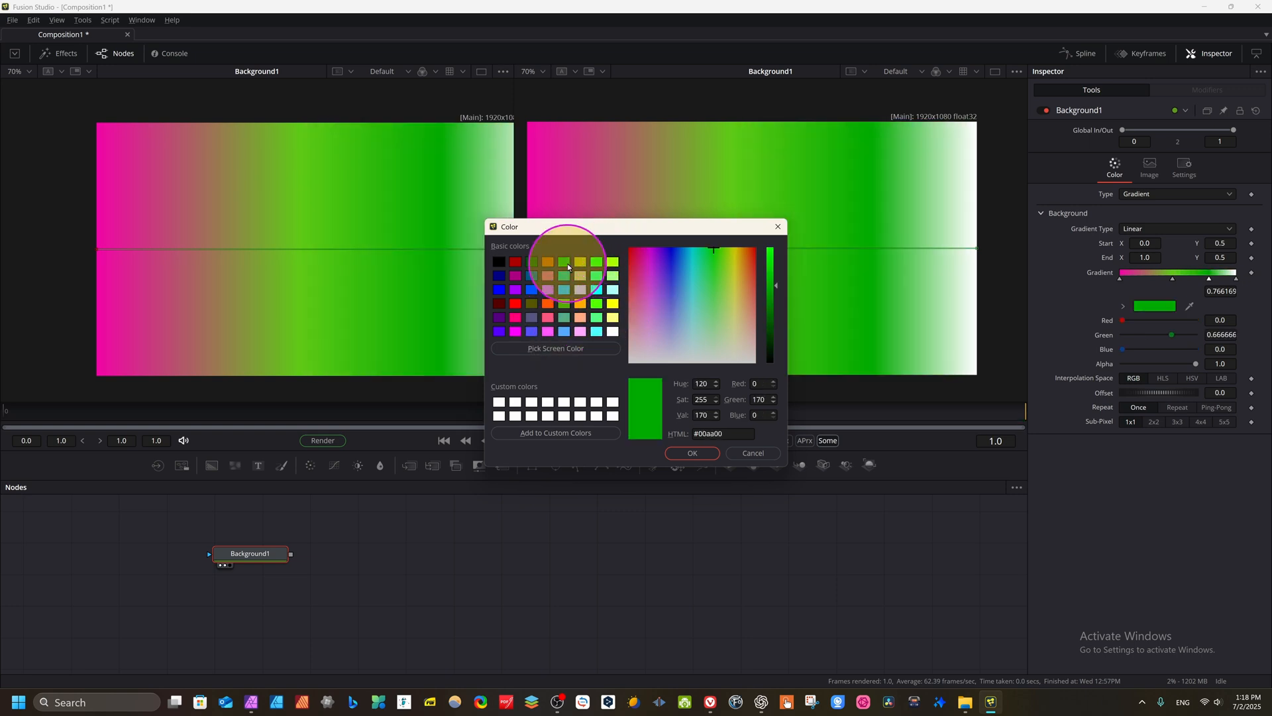
left_click(692, 452)
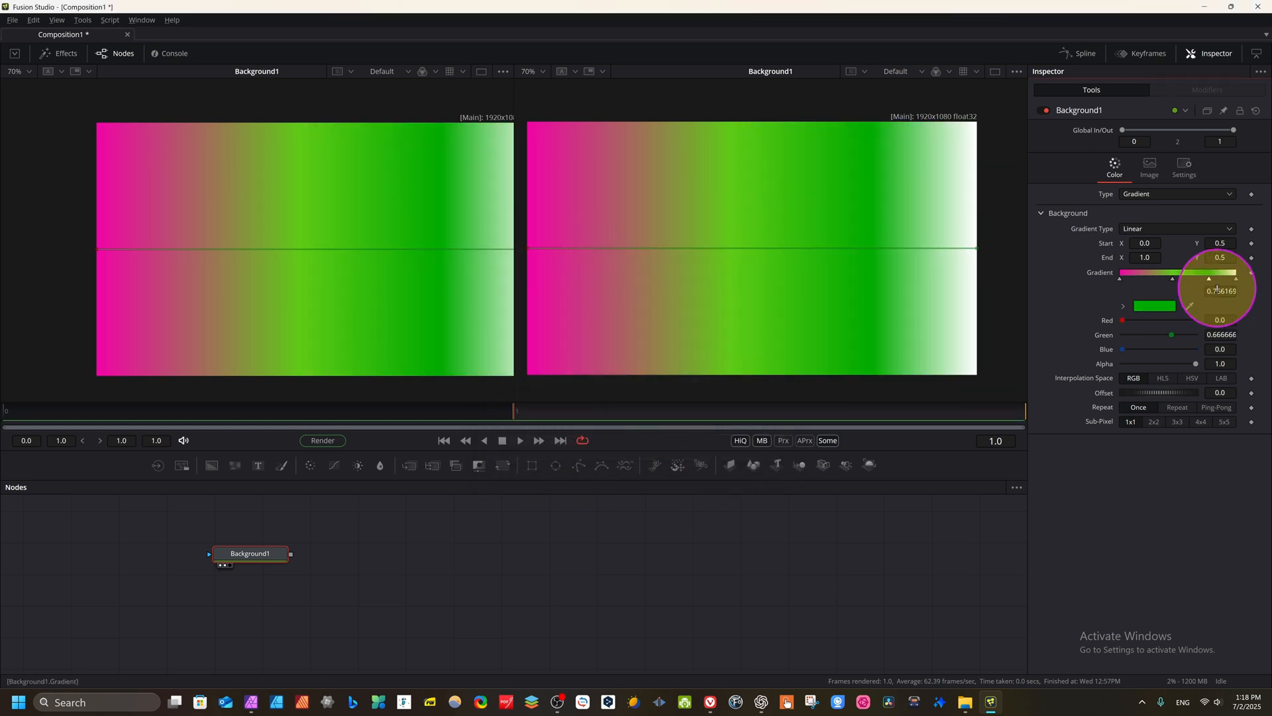
Set the gradient's end stop to dark purple (0.333333, 0.0, 0.498039) and rearrange the stops, with one at about 0.82.
left_click(1236, 278)
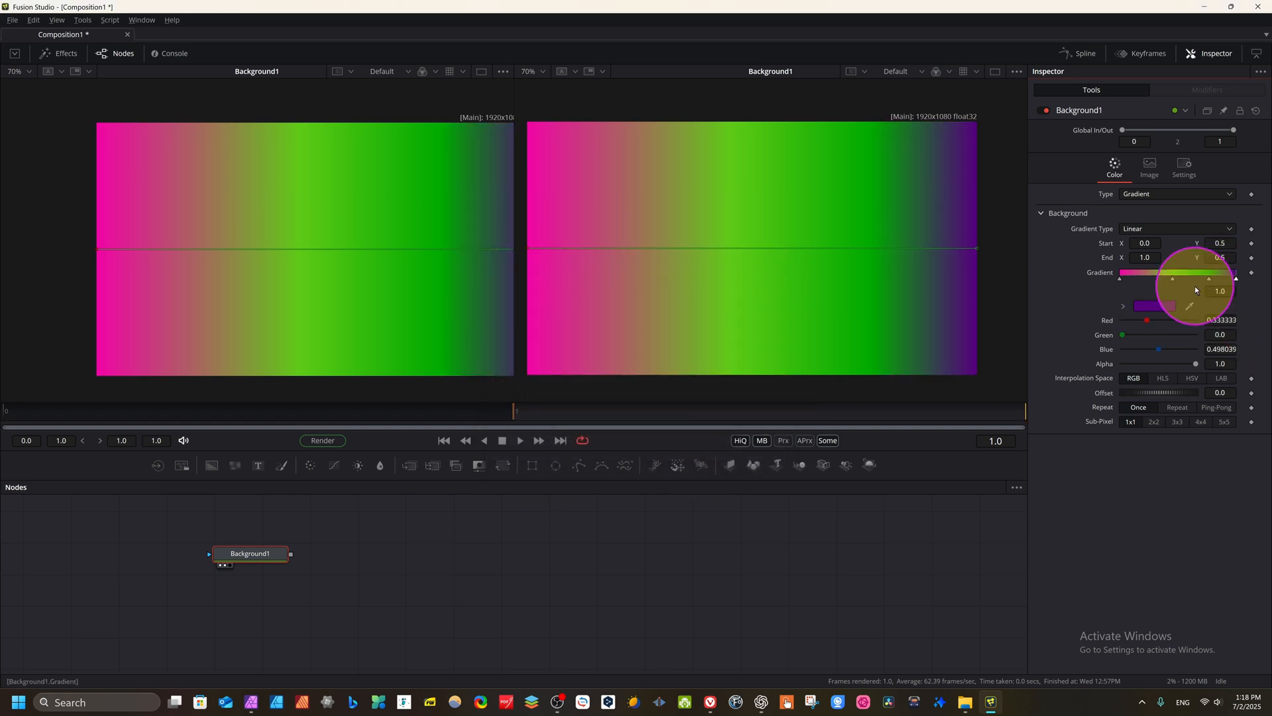
left_click_drag(1209, 279, 1220, 281)
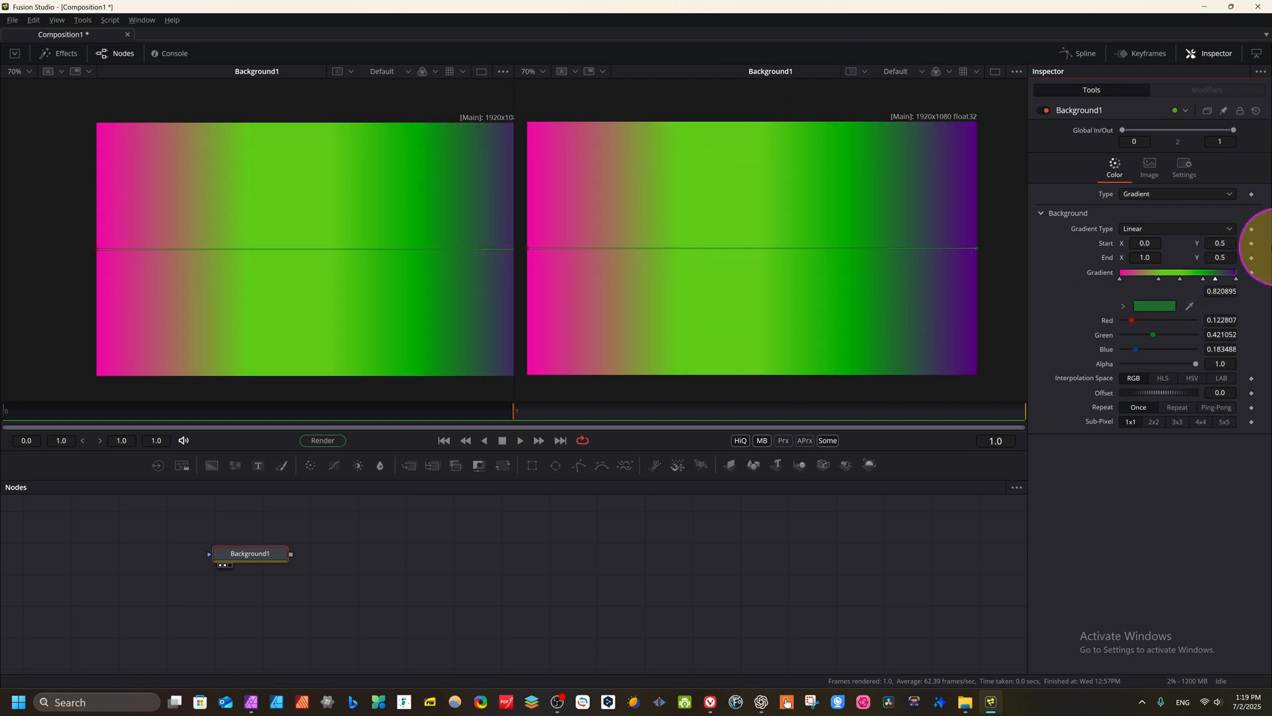
Try the Reflect, Cross, Radial and Angle gradient types on the background and return the gradient type to Linear.
left_click(1213, 227)
left_click(1135, 242)
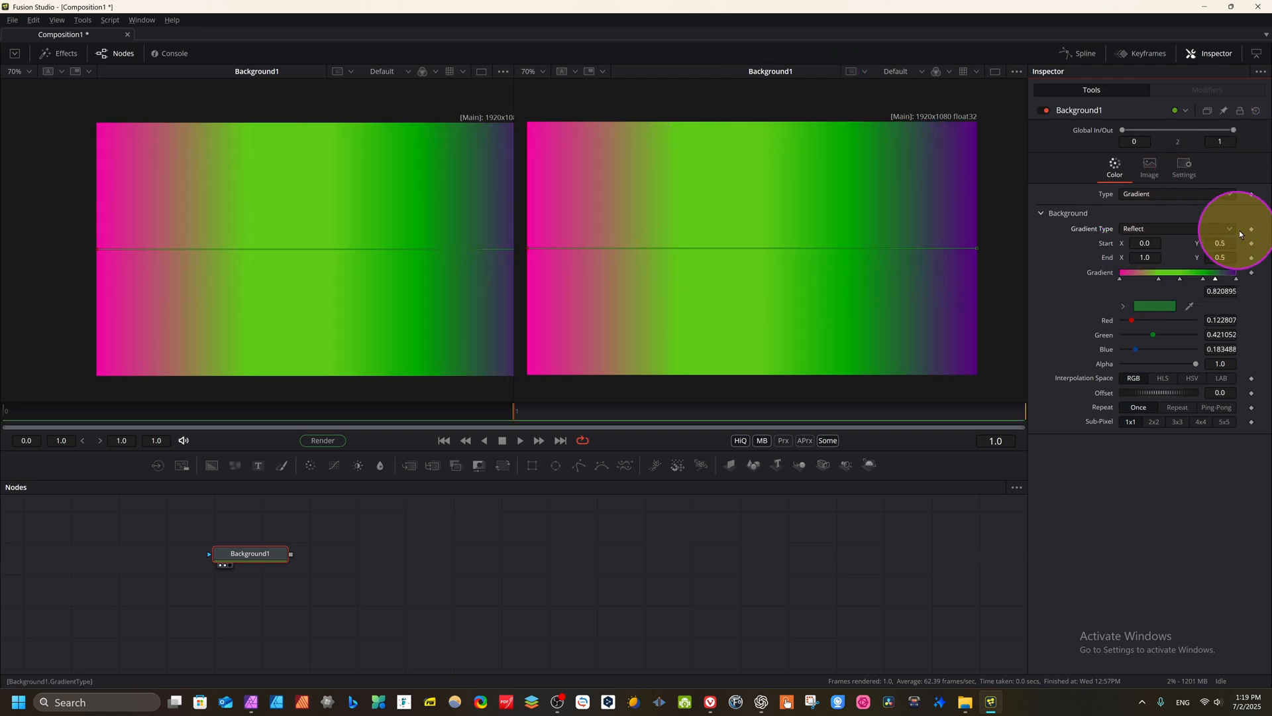
left_click(1233, 230)
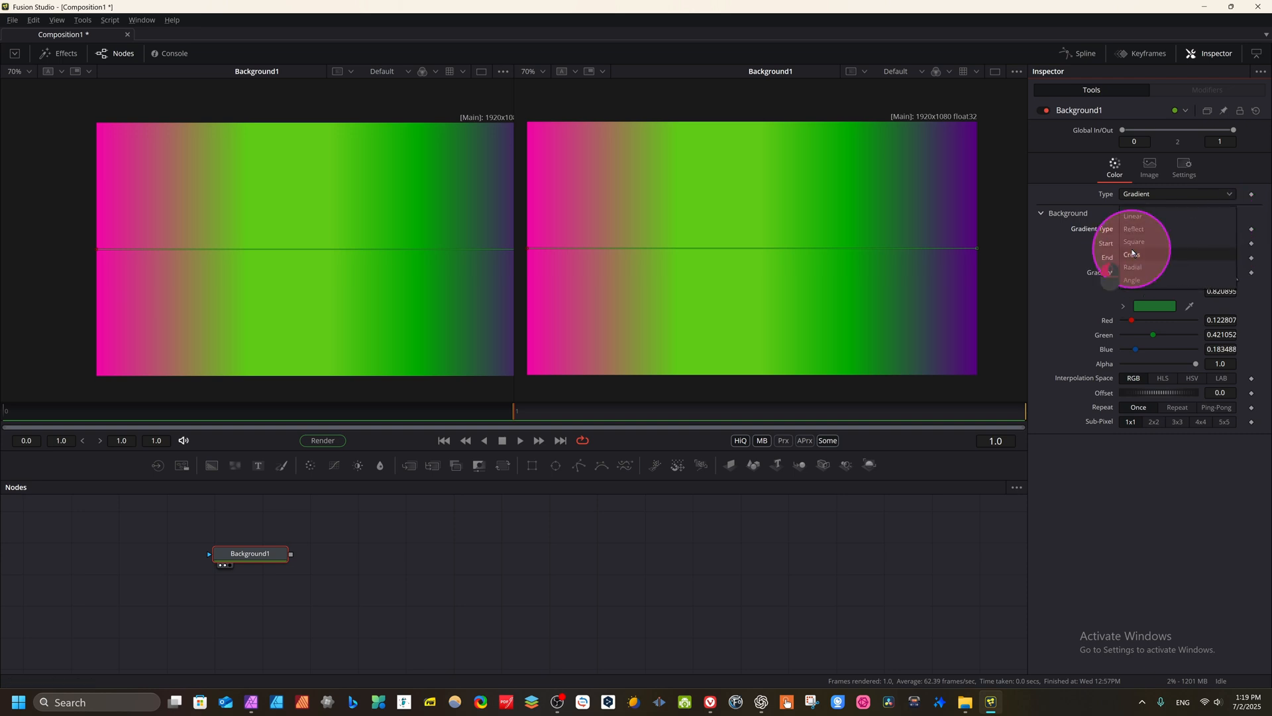
left_click(1131, 252)
left_click(1234, 229)
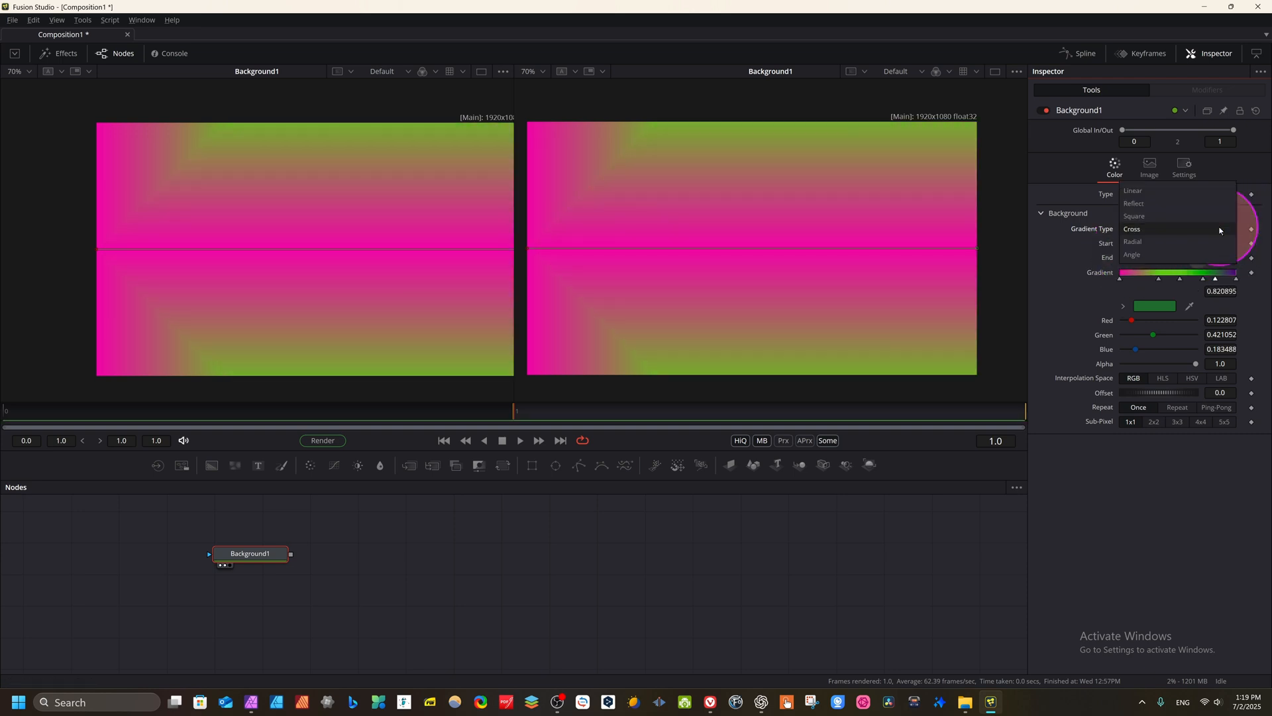
left_click(1159, 245)
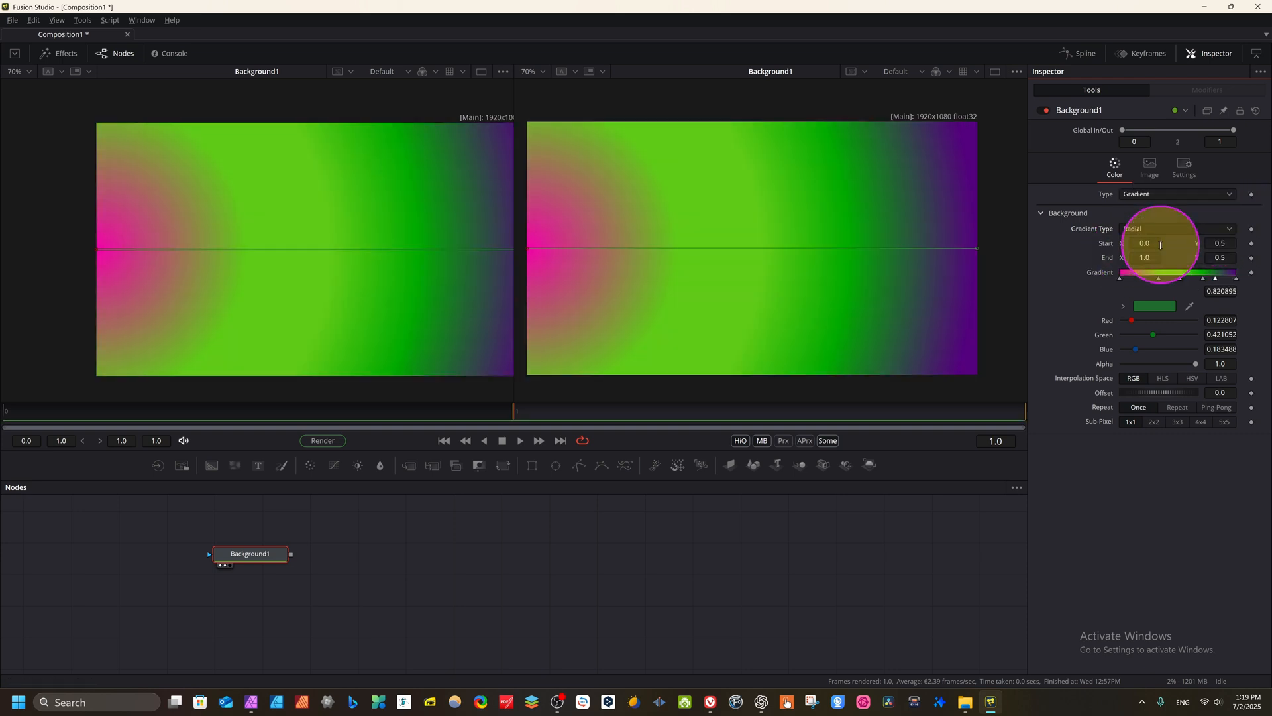
left_click(1230, 229)
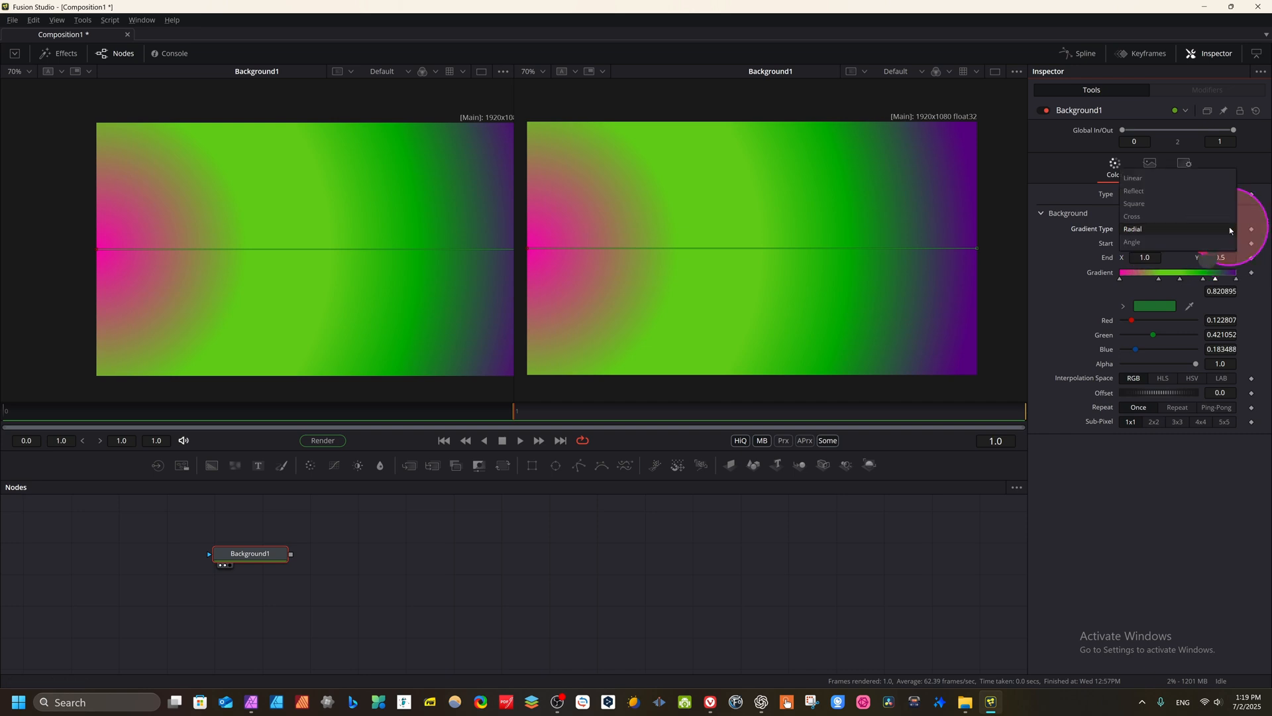
left_click(1158, 243)
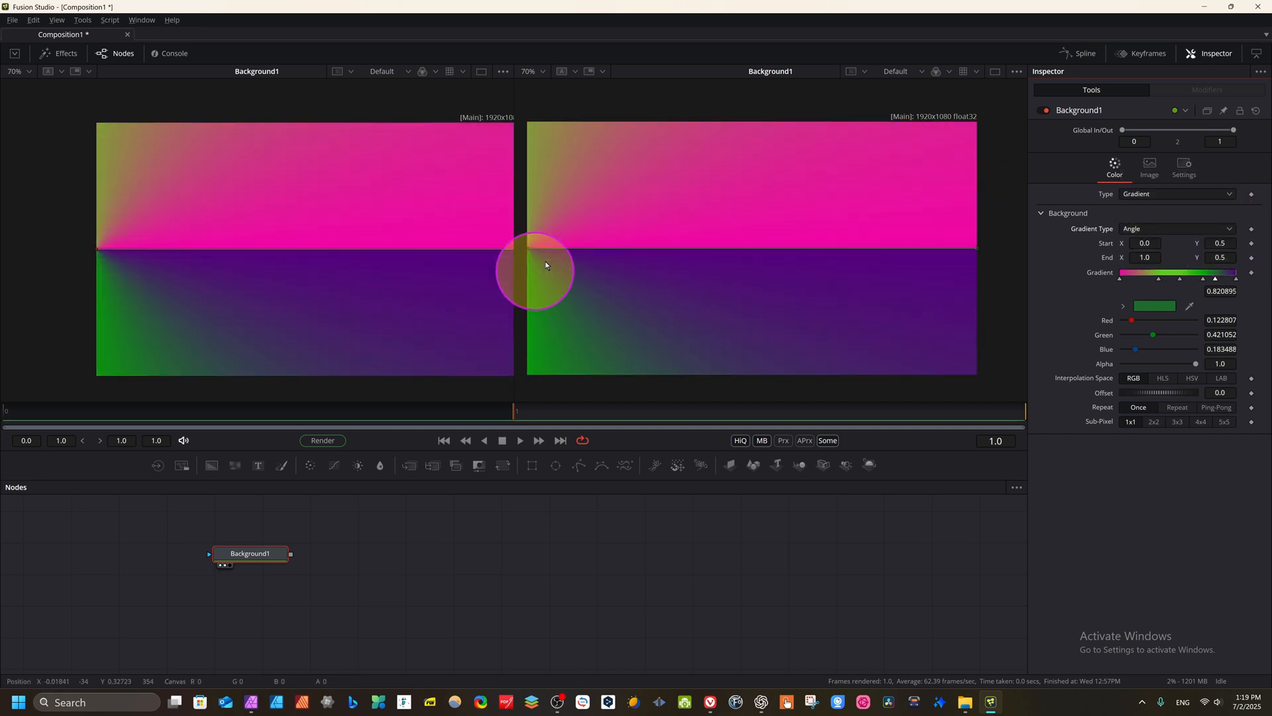
left_click(1250, 235)
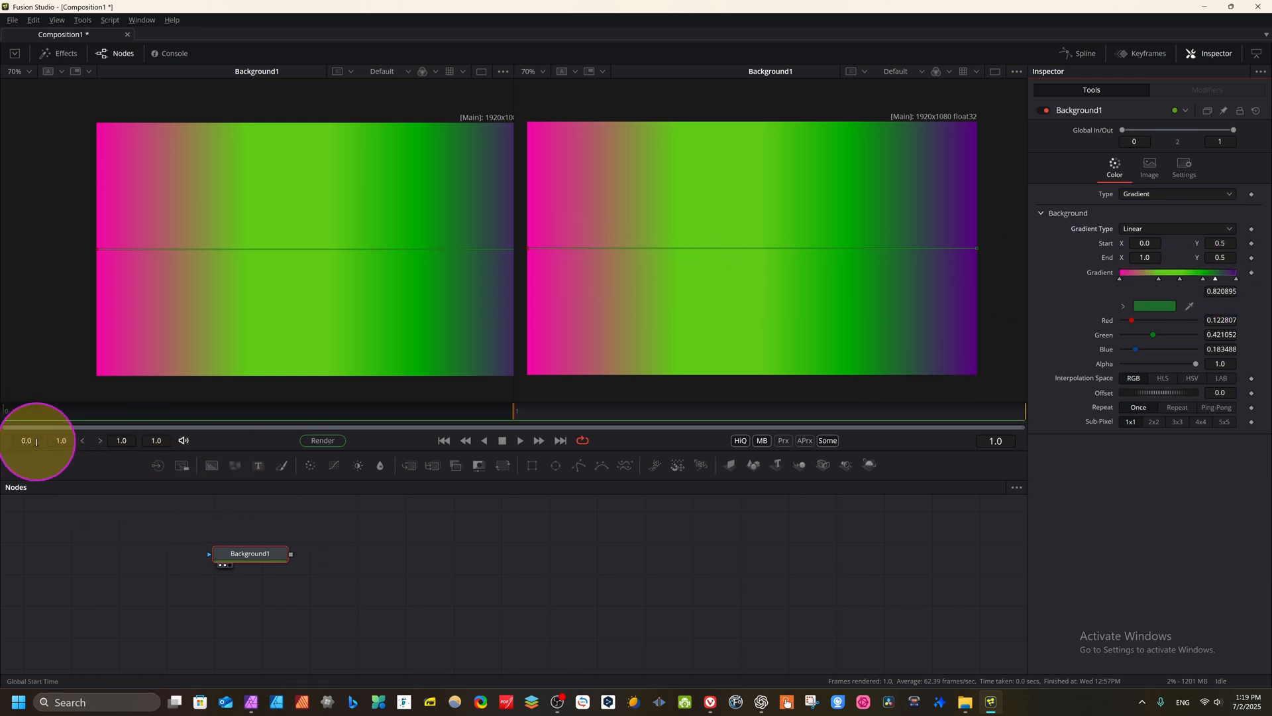
Set the composition's global and render start and end times to 500.
left_click_drag(38, 444, 712, 438)
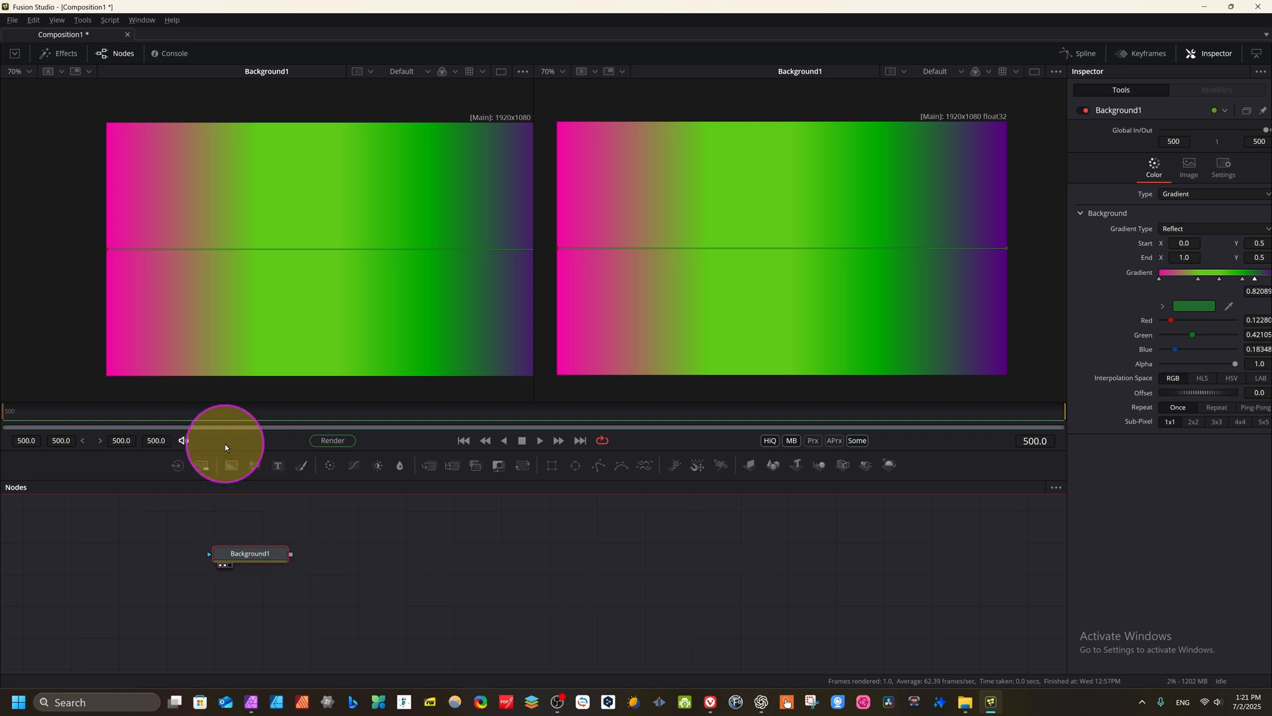
Add a Saver node after Background1 with the file name Gradient in the Youtube Thumbnail folder, and move the node farther from Background1.
left_click(196, 465)
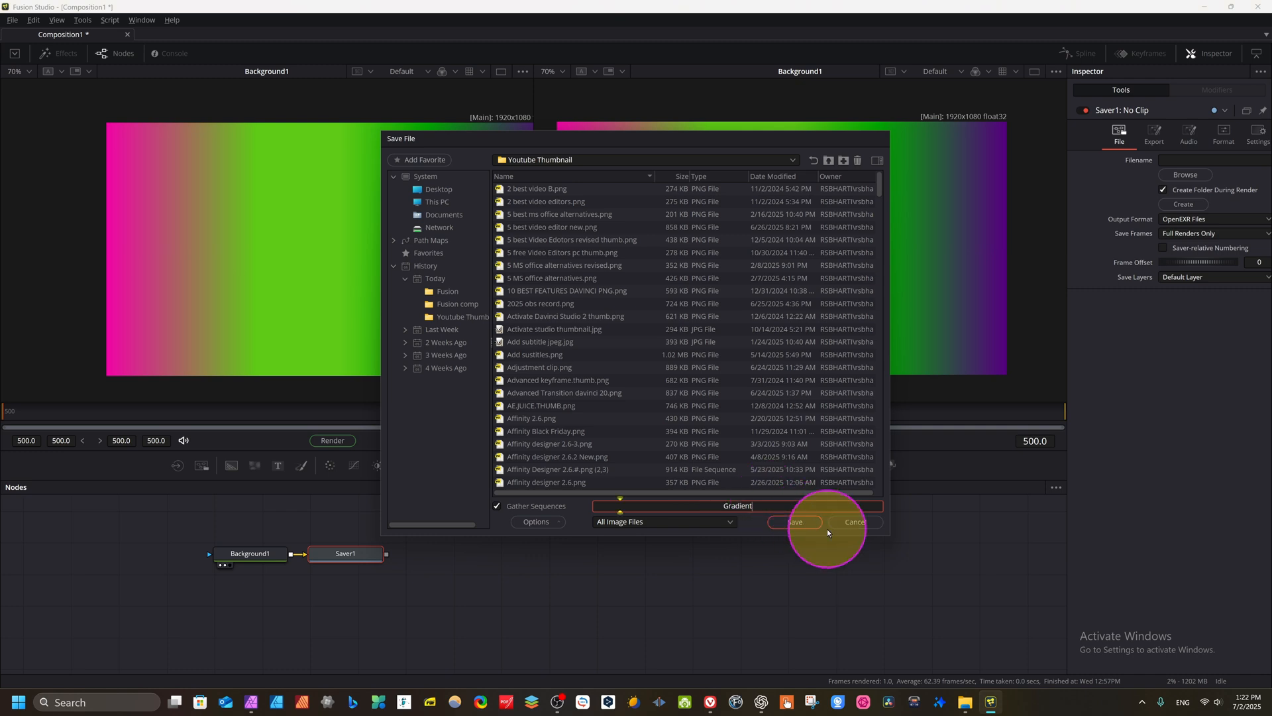
left_click(792, 522)
left_click_drag(327, 558, 615, 564)
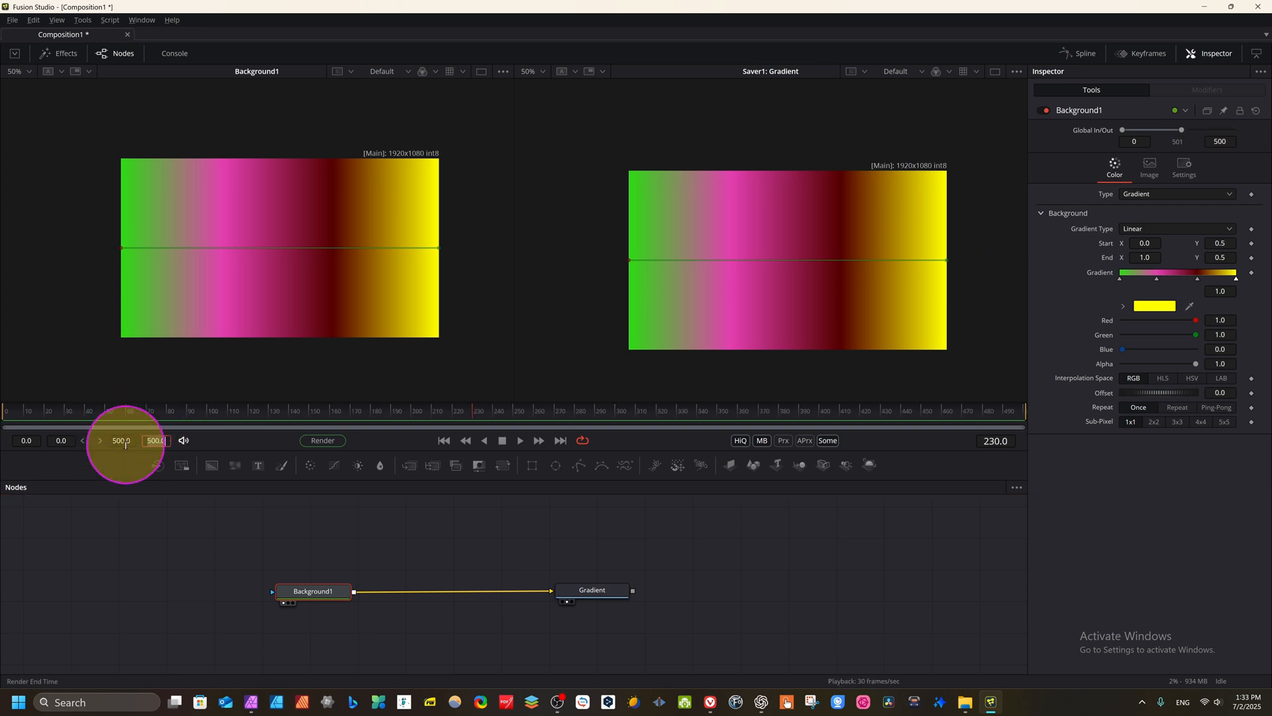
Shorten the composition by setting its render and global end times to 300.
left_click(123, 440)
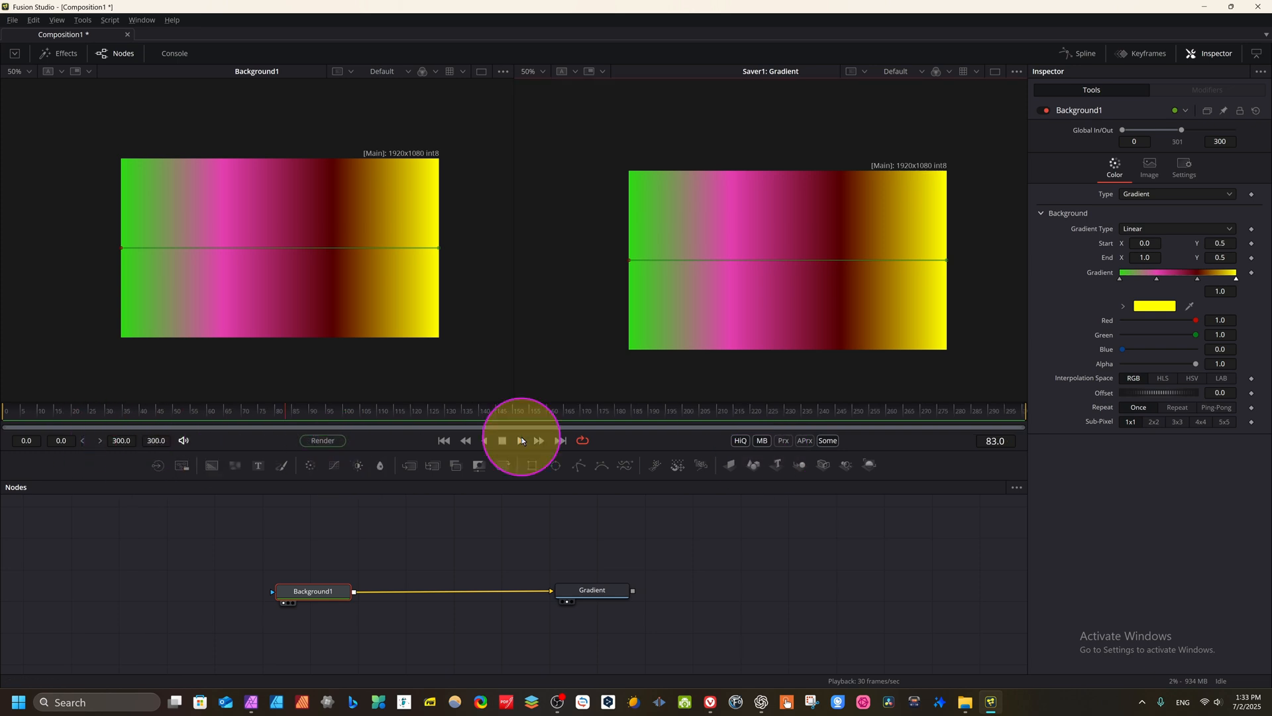
Keyframe the background's gradient at frame 22 and move the green start stop along the gradient toward the white-free middle, past the pink stop.
left_click_drag(61, 420, 79, 424)
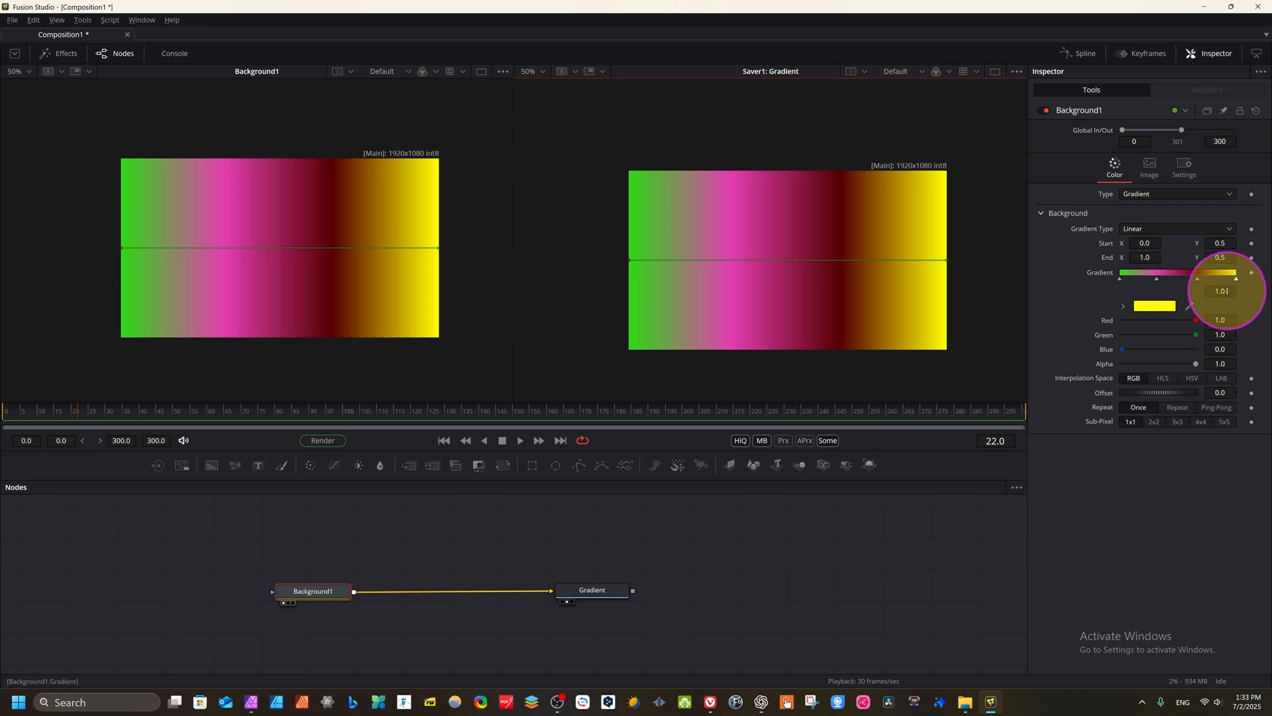
left_click(1250, 274)
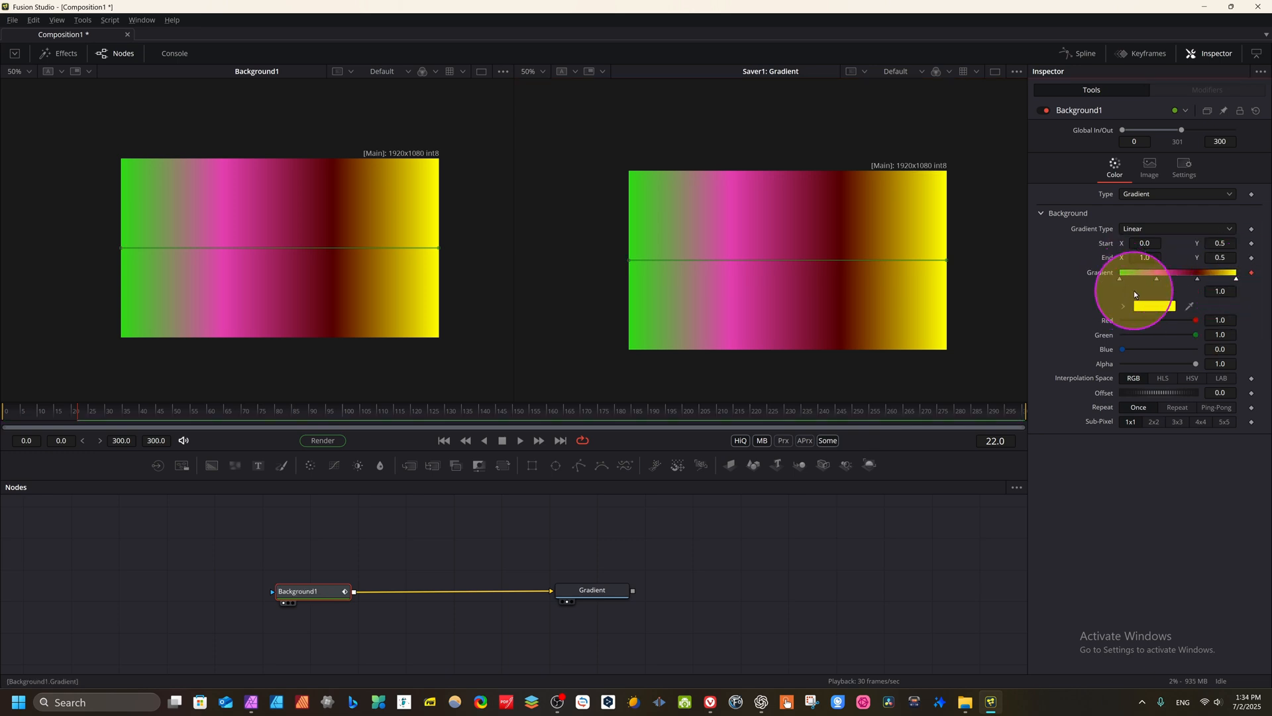
left_click(1121, 279)
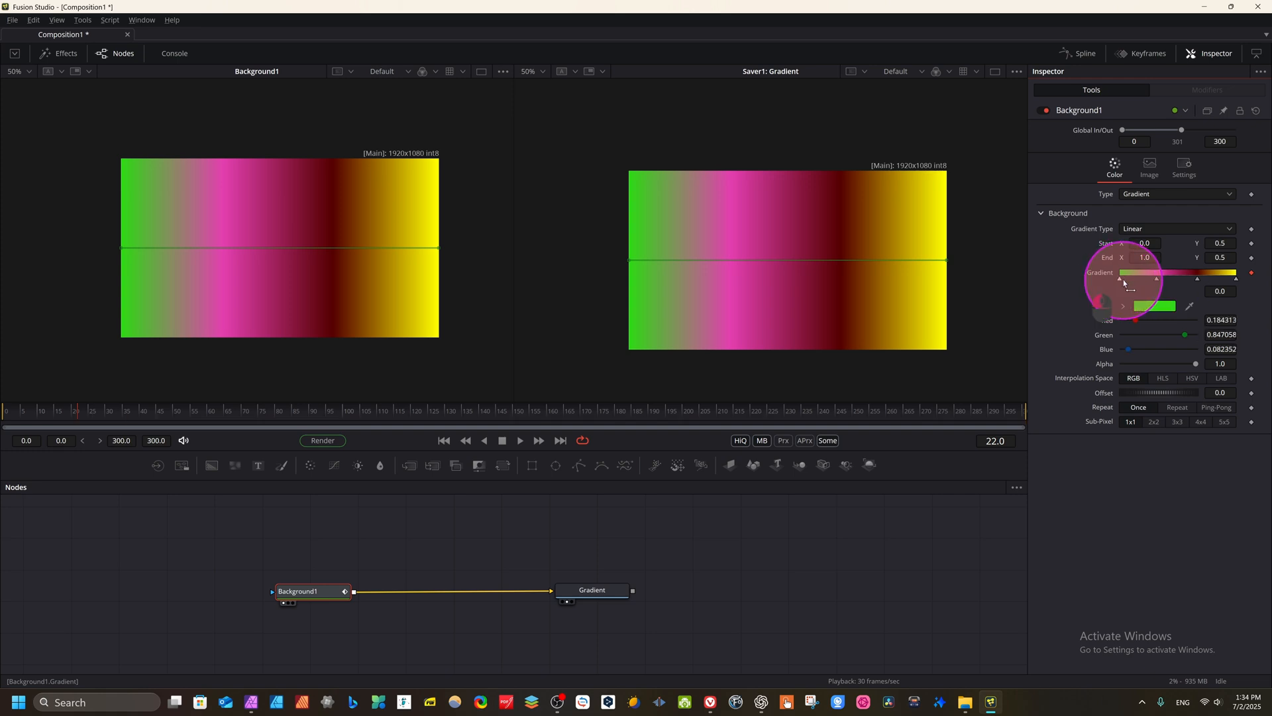
left_click_drag(1123, 281, 1142, 281)
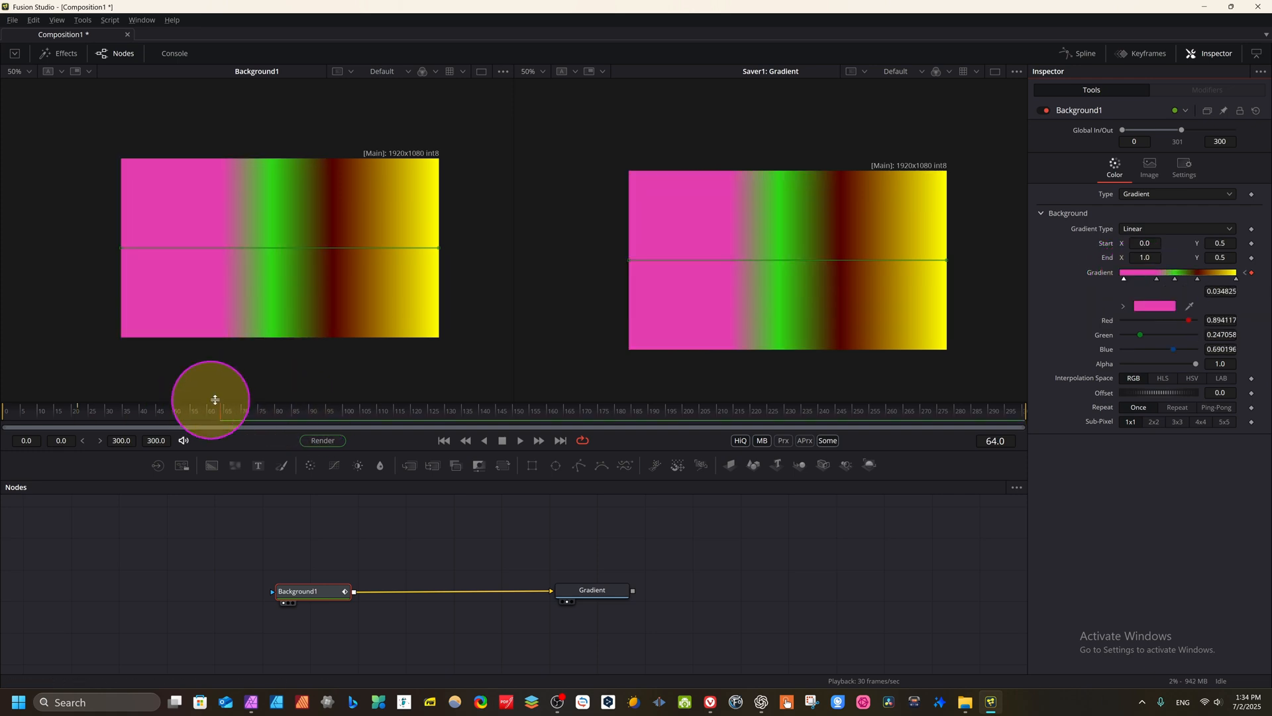
Keyframe the background gradient by moving the green stop to about 0.89 at frame 92 and the yellow stop to about 0.144 at frame 122.
left_click_drag(216, 409, 318, 423)
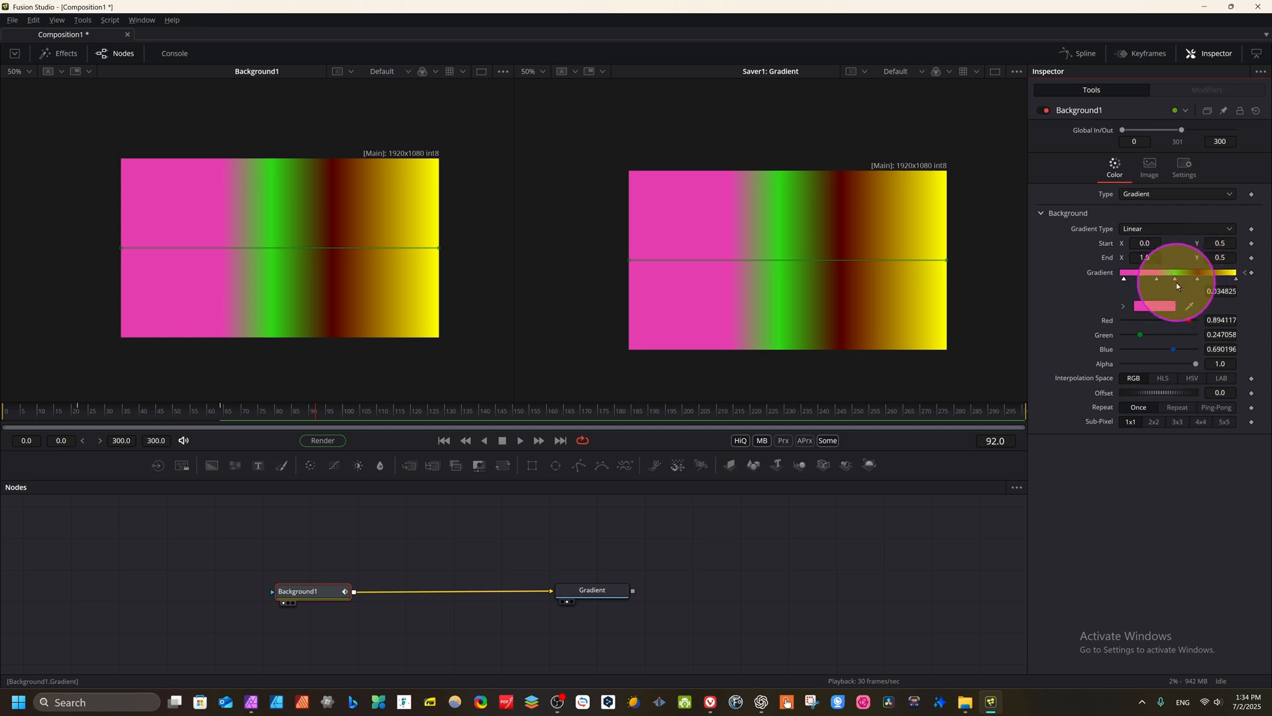
left_click_drag(1185, 281, 1223, 281)
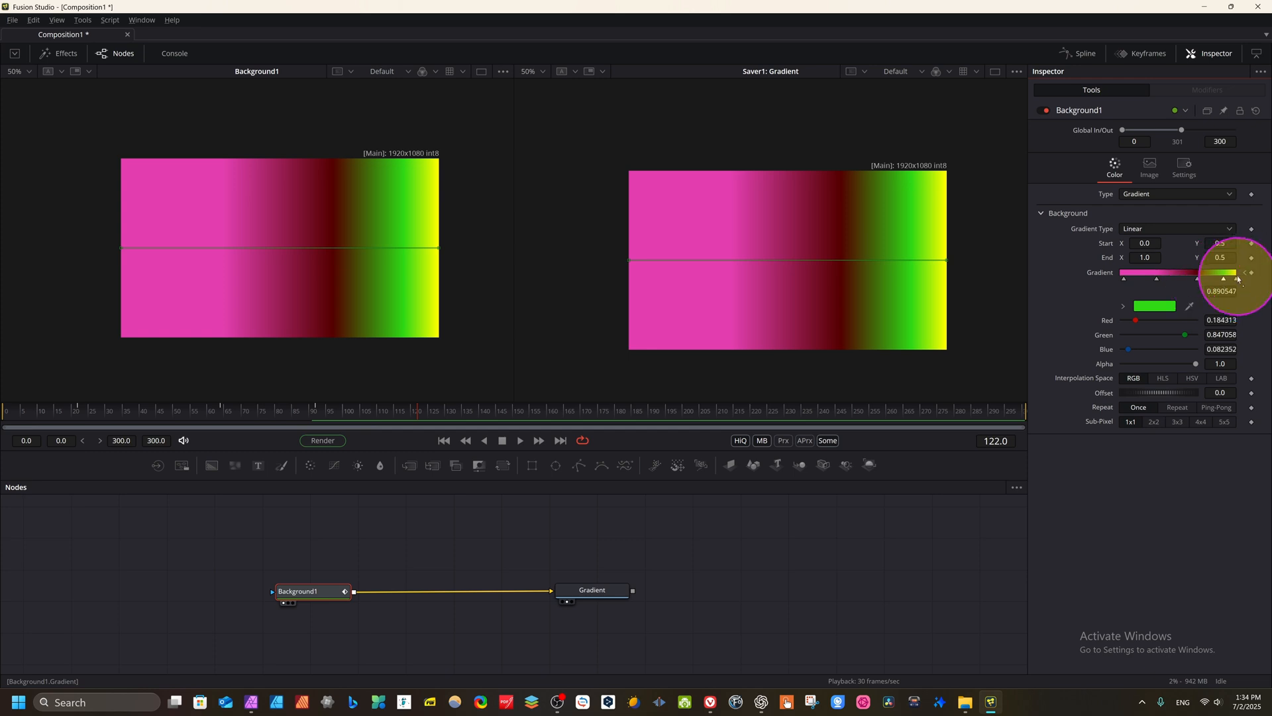
left_click_drag(1236, 283, 1137, 292)
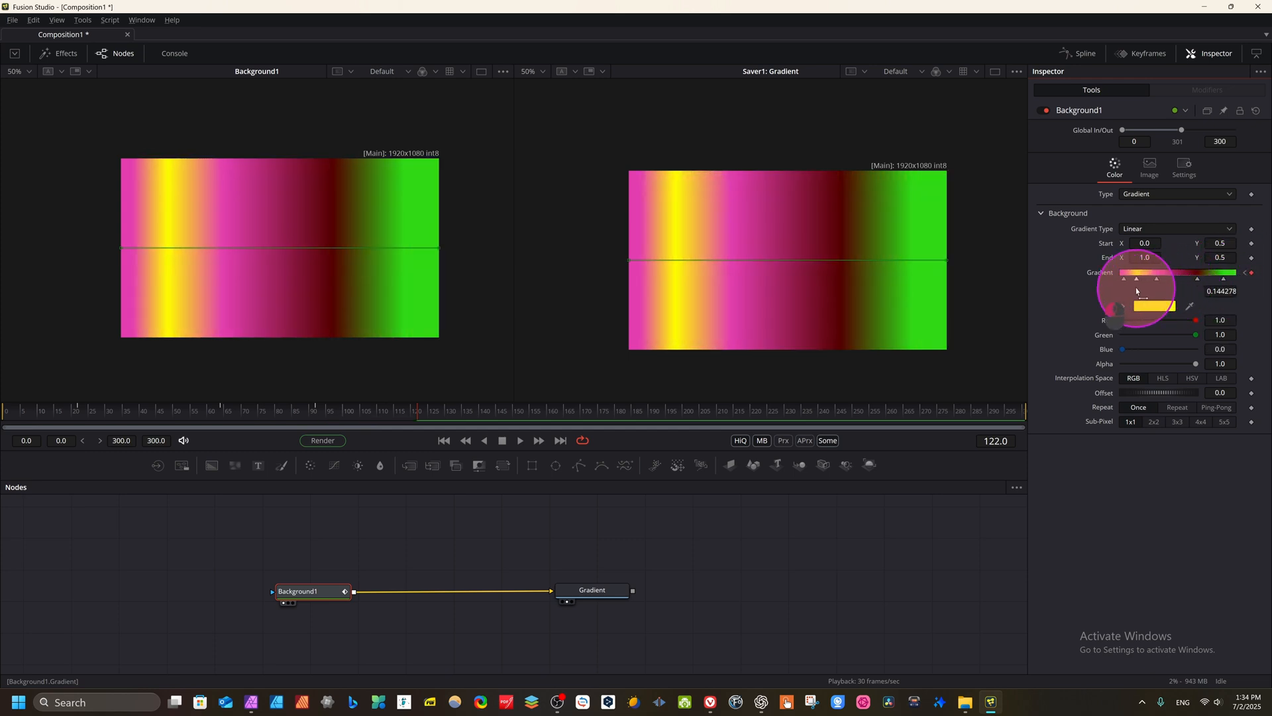
scroll(1271, 402, "down", 1)
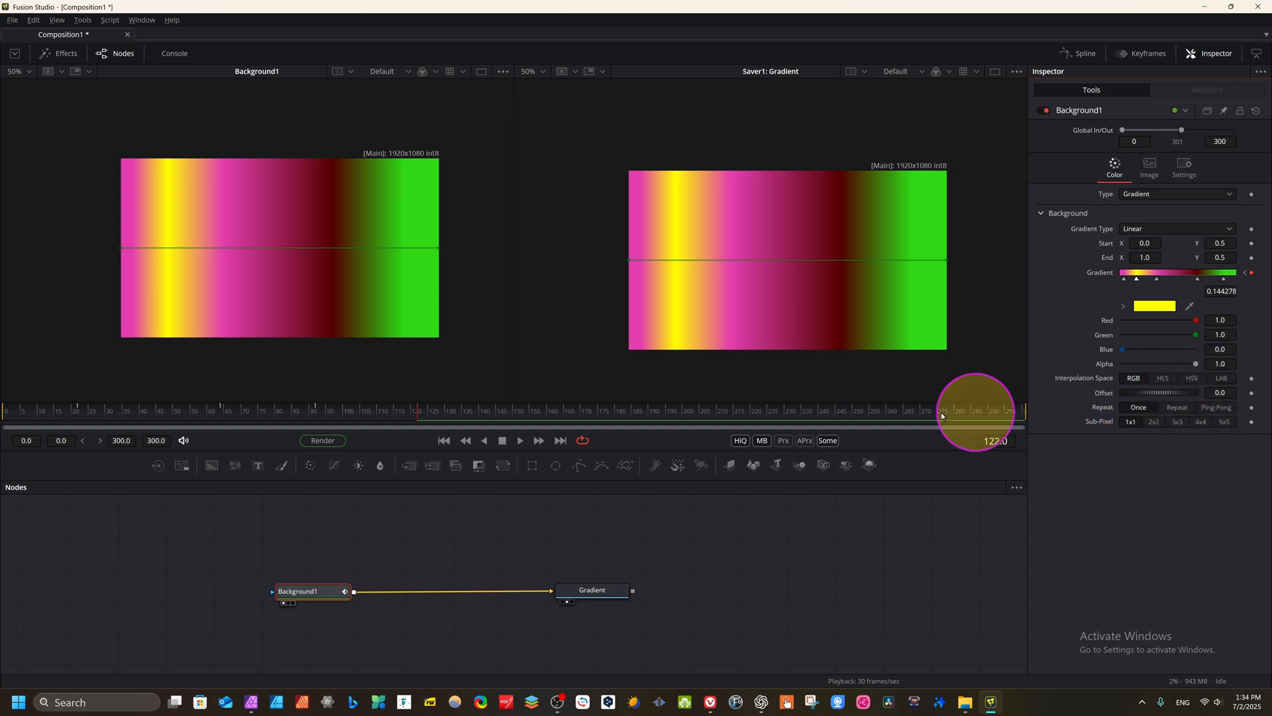
At frame 143, move the gradient's dark red stop to about 0.84 and the green stop to about 0.383.
left_click_drag(448, 416, 509, 416)
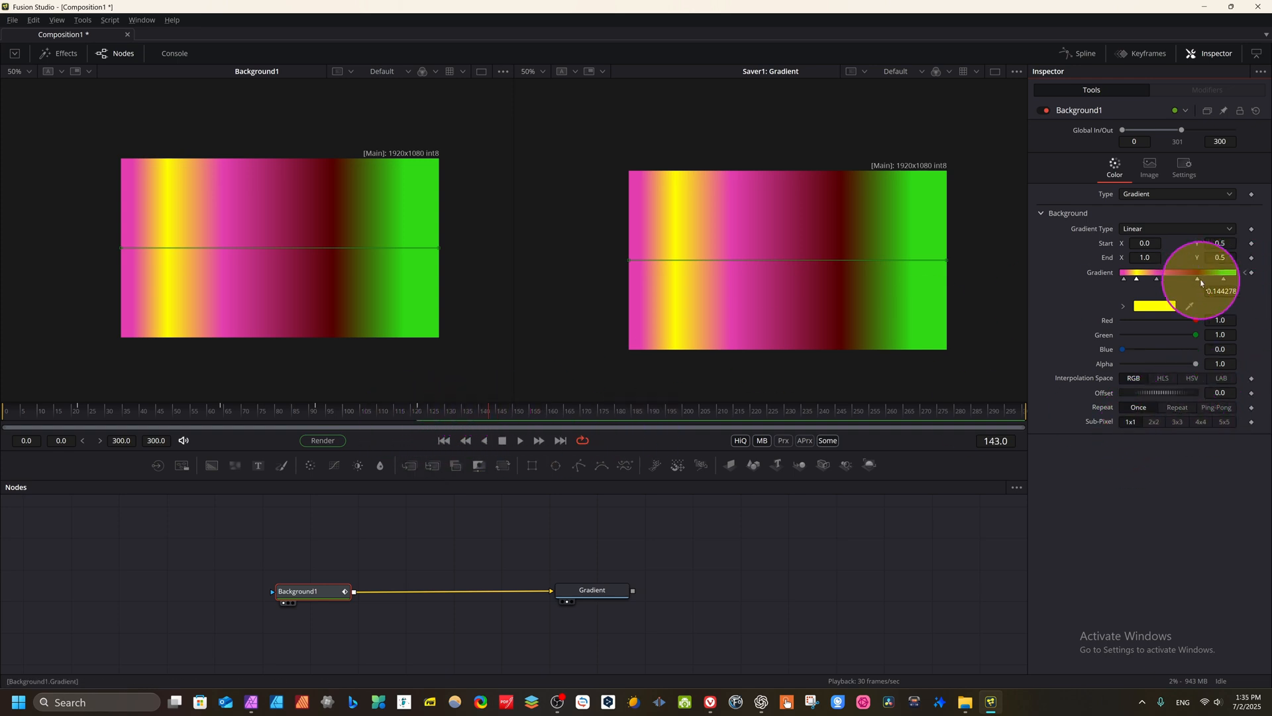
mouse_move(1199, 280)
left_mouse_down()
mouse_move(1235, 281)
mouse_move(1218, 278)
left_mouse_up()
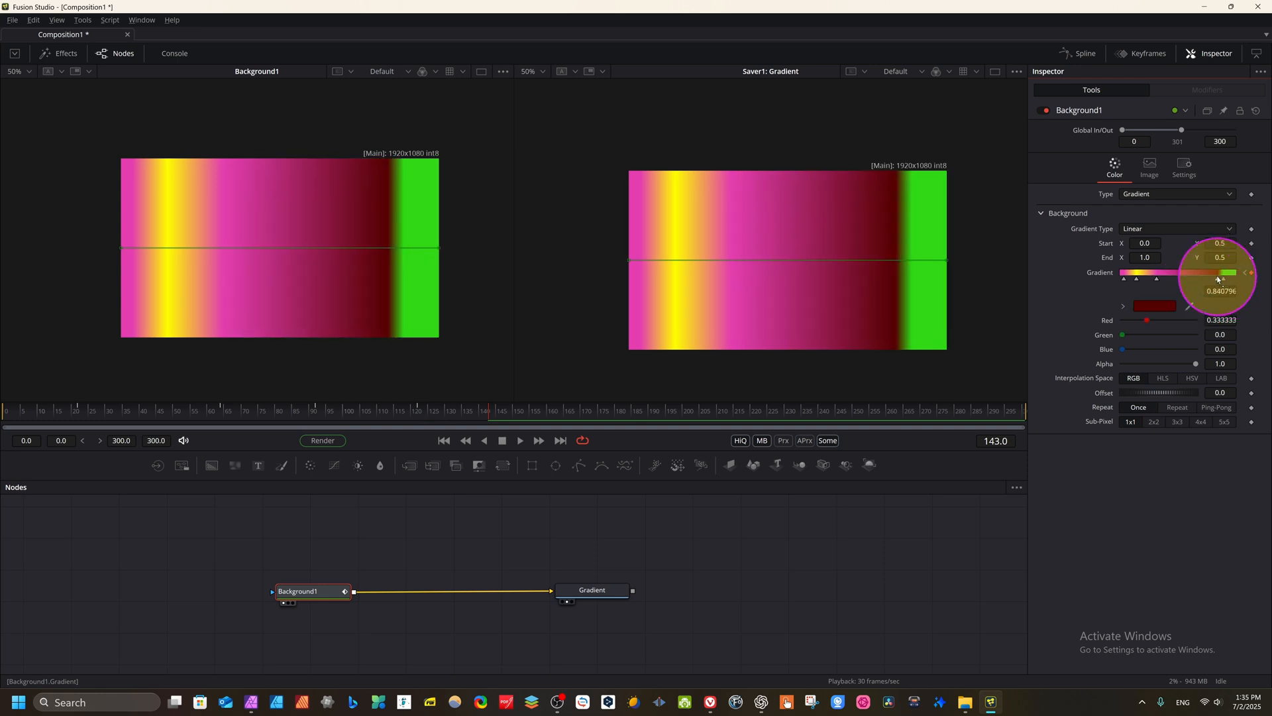
left_click_drag(1235, 279, 1165, 279)
Keyframe the gradient's Offset at frame 171 with a value of about 0.101.
left_click(505, 418)
left_click_drag(505, 418, 572, 417)
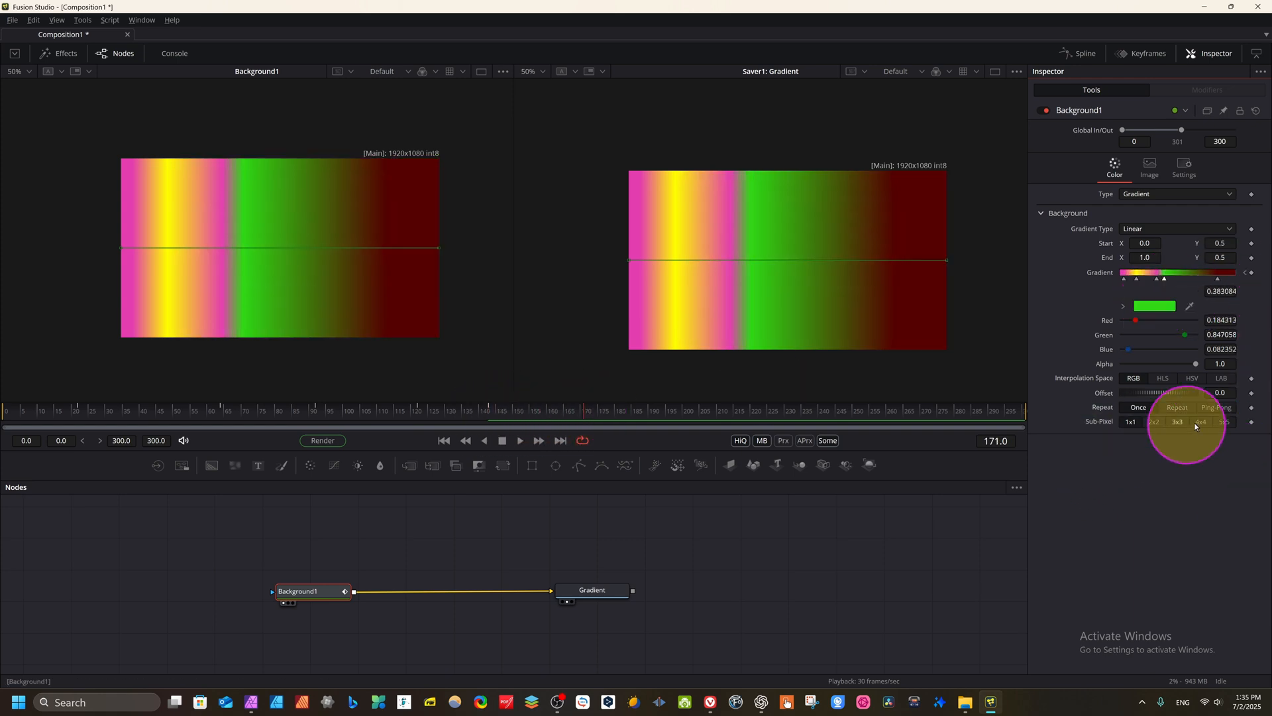
left_click(1253, 392)
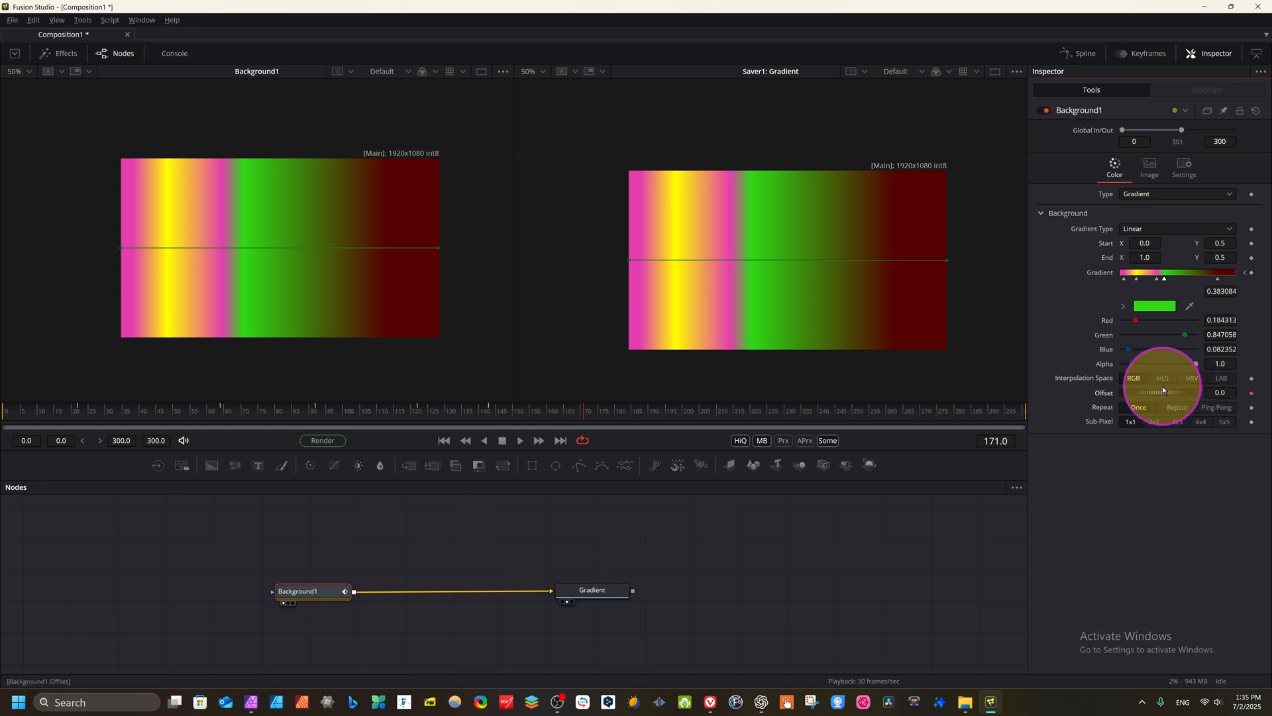
mouse_move(1133, 392)
left_mouse_down()
mouse_move(1155, 387)
mouse_move(1140, 400)
left_mouse_up()
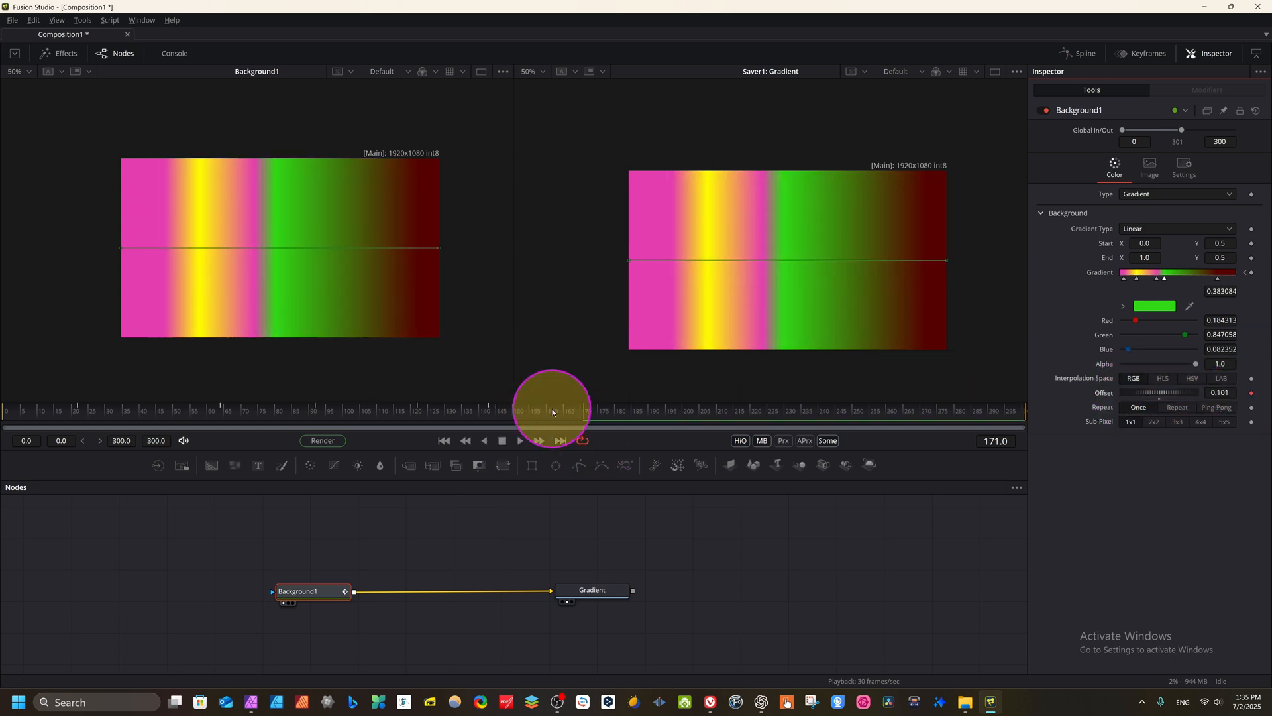
At frame 223, try an Offset of about 0.688 and settle on about 0.123 for the gradient.
left_click_drag(614, 411, 646, 411)
left_click(1245, 392)
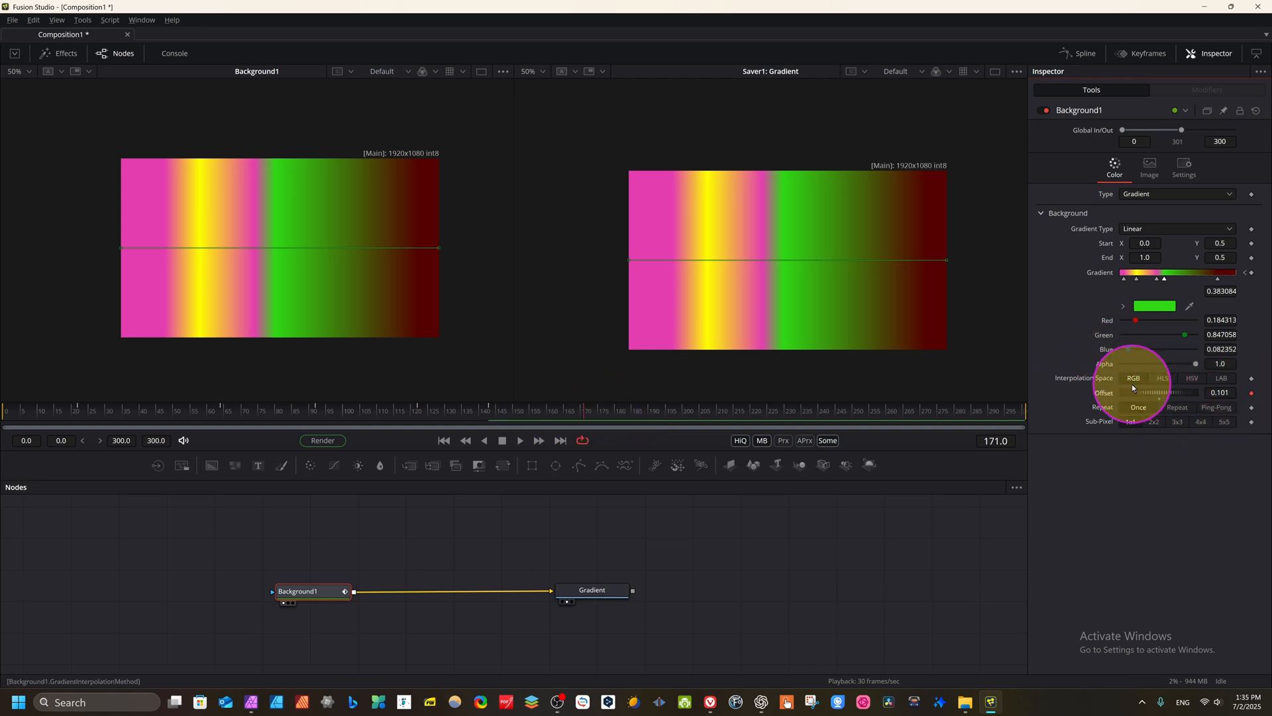
left_click_drag(1134, 393, 1183, 393)
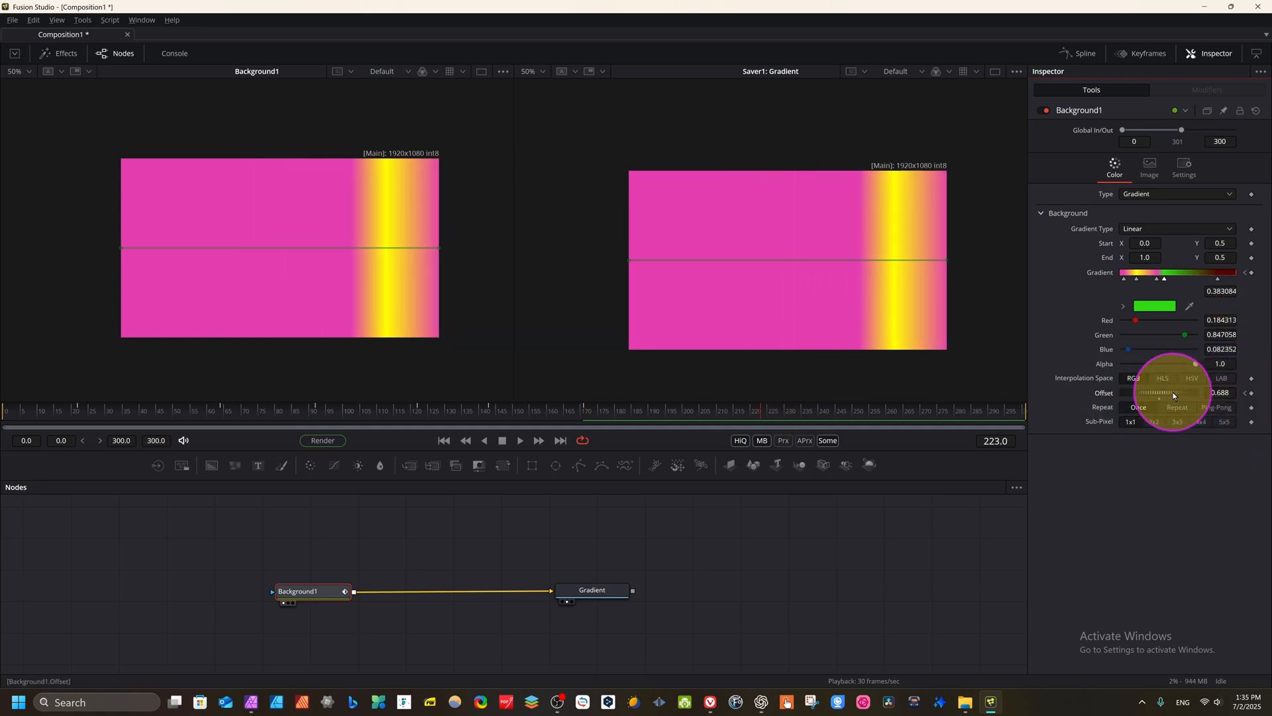
left_click_drag(1173, 396, 1130, 392)
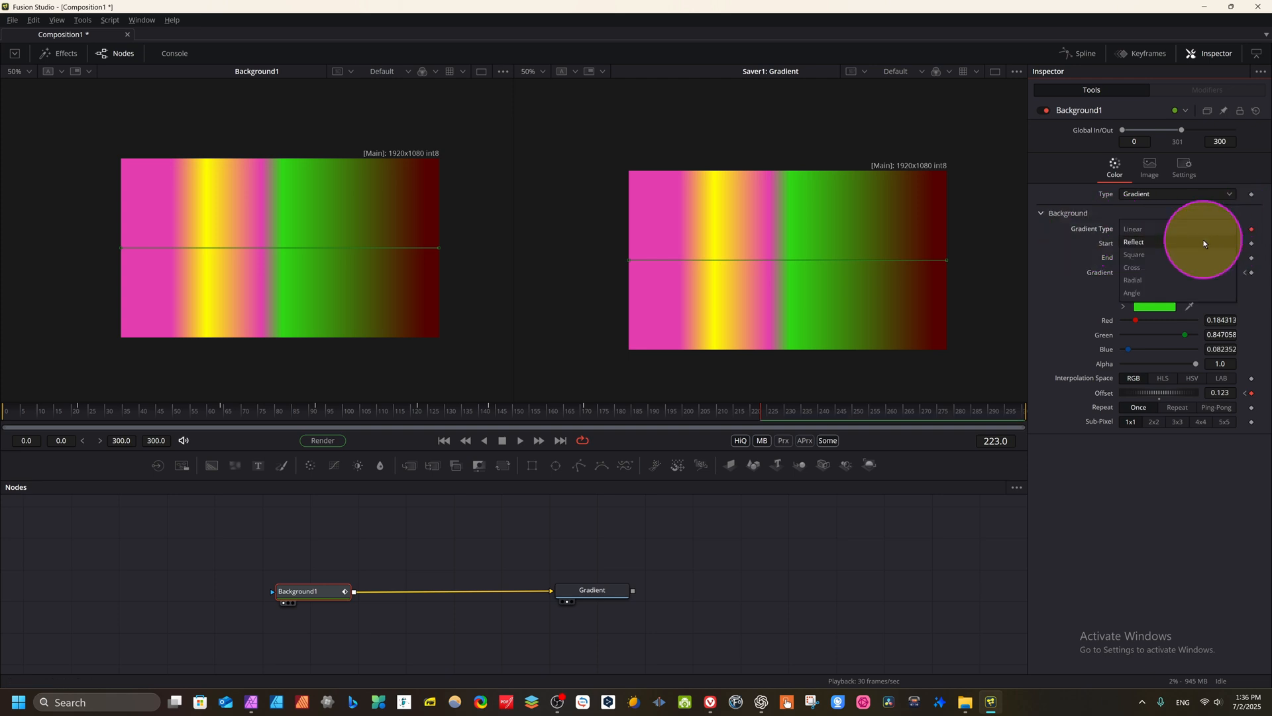
Try the Cross gradient type on the background and undo the change.
left_click(1136, 268)
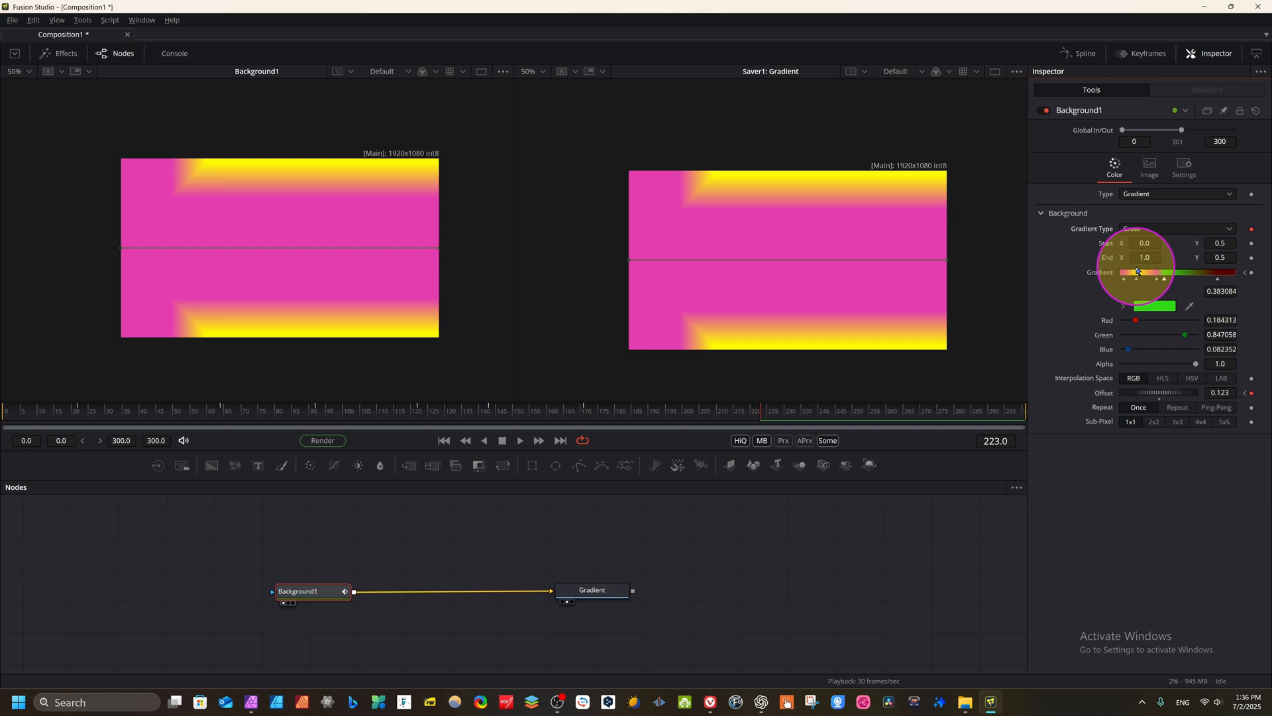
key("ctrl+z")
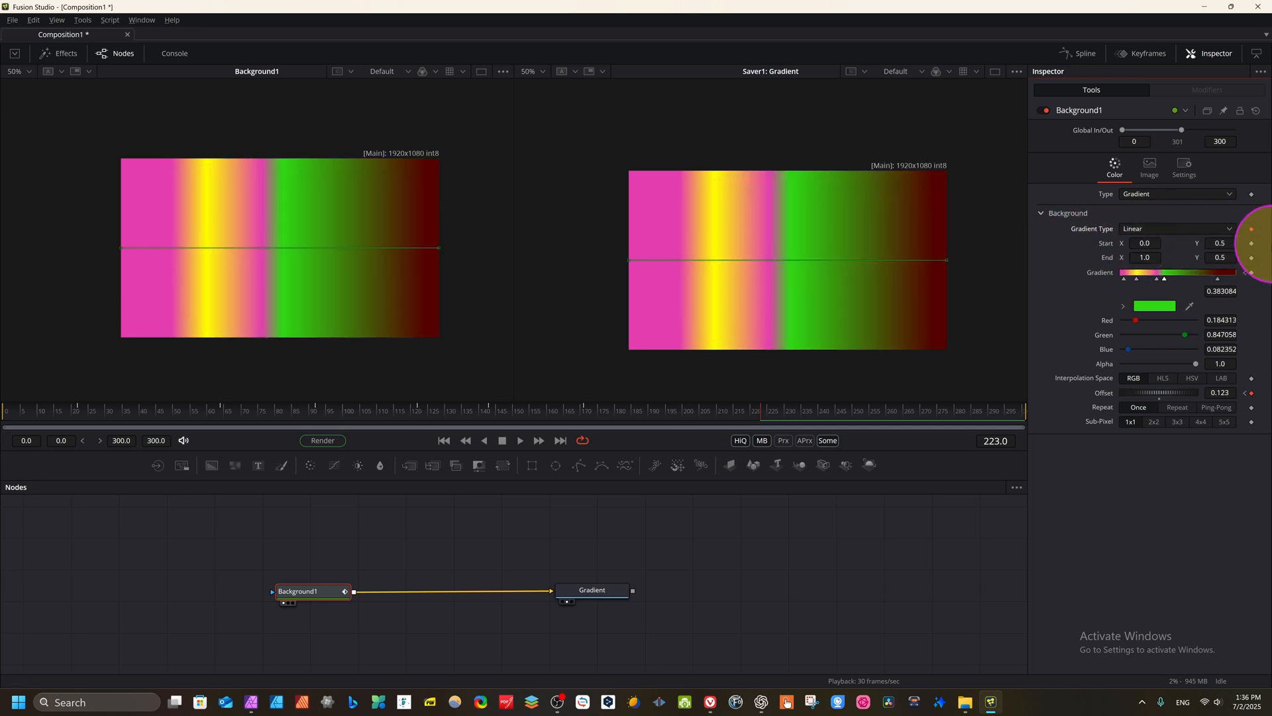
Keyframe the gradient's Start X position at about 0.312 at frame 223 and about -0.366 around frame 265.
left_click(1250, 243)
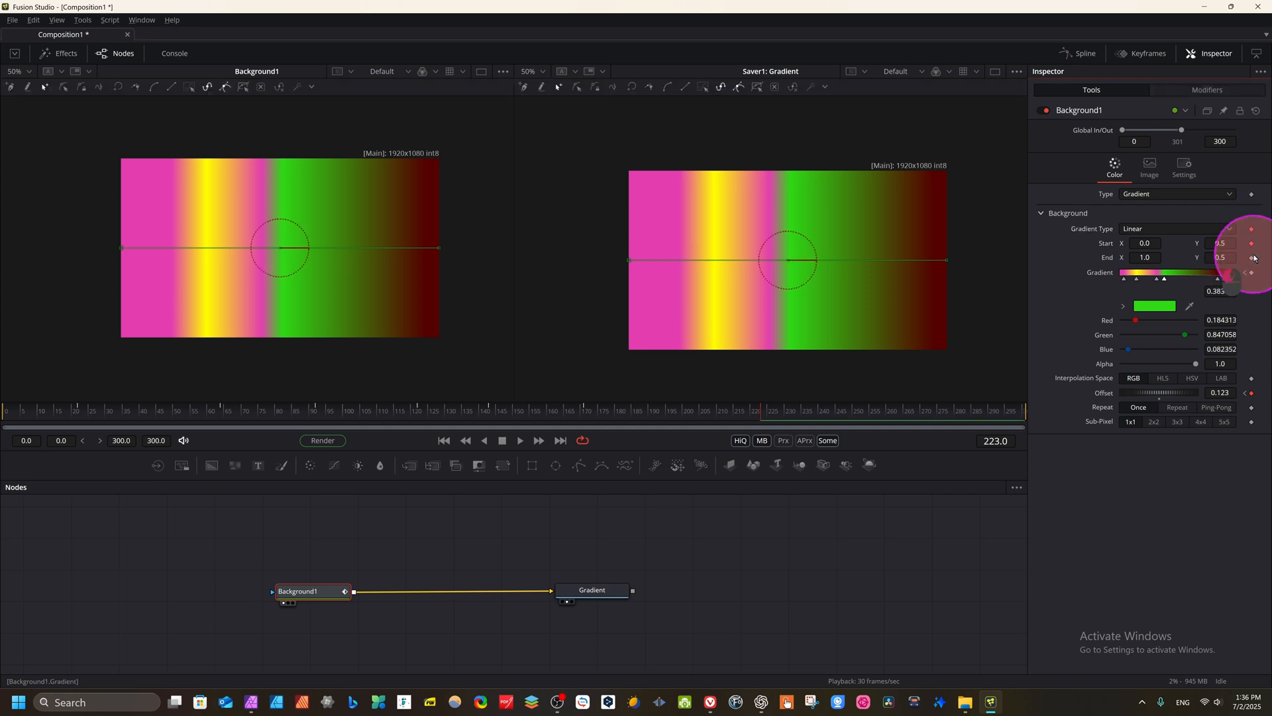
left_click_drag(1145, 243, 692, 274)
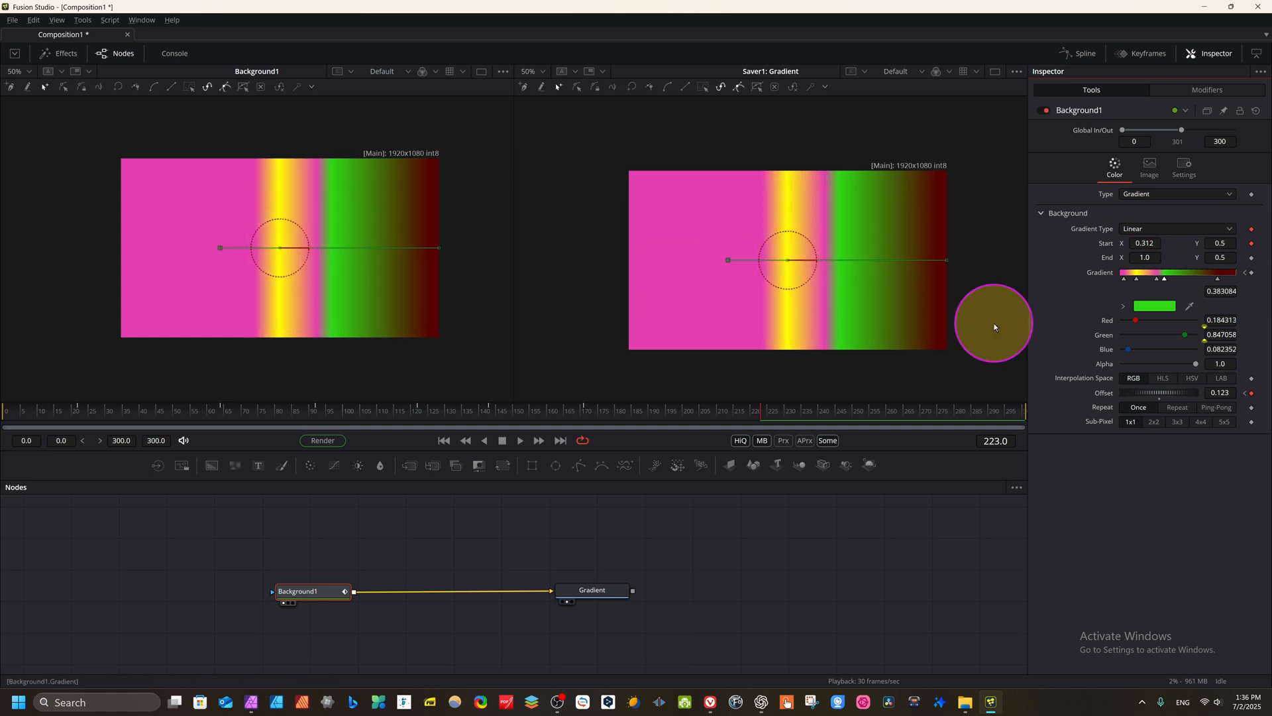
left_click_drag(752, 414, 905, 412)
left_click_drag(976, 250, 759, 261)
At frame 294, set the gradient's Offset to about 0.609.
left_click(993, 411)
left_click_drag(994, 414, 1003, 411)
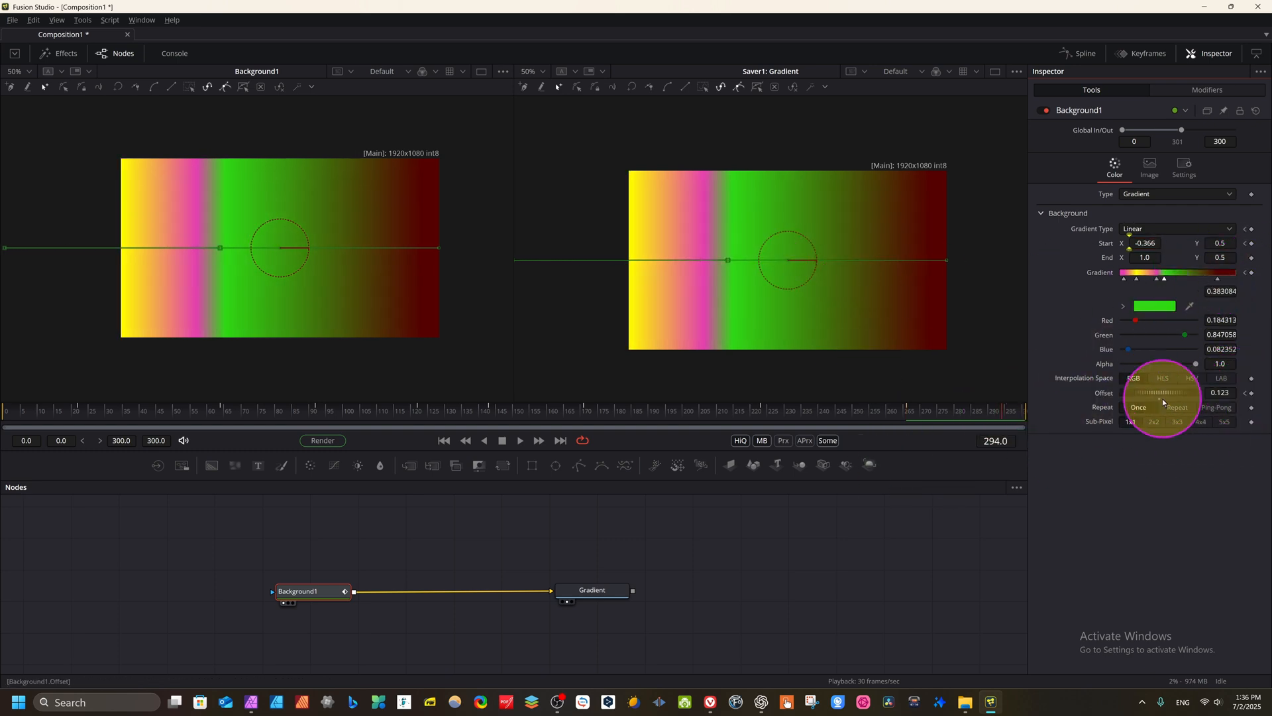
mouse_move(1162, 399)
left_mouse_down()
mouse_move(1186, 397)
mouse_move(1176, 397)
left_mouse_up()
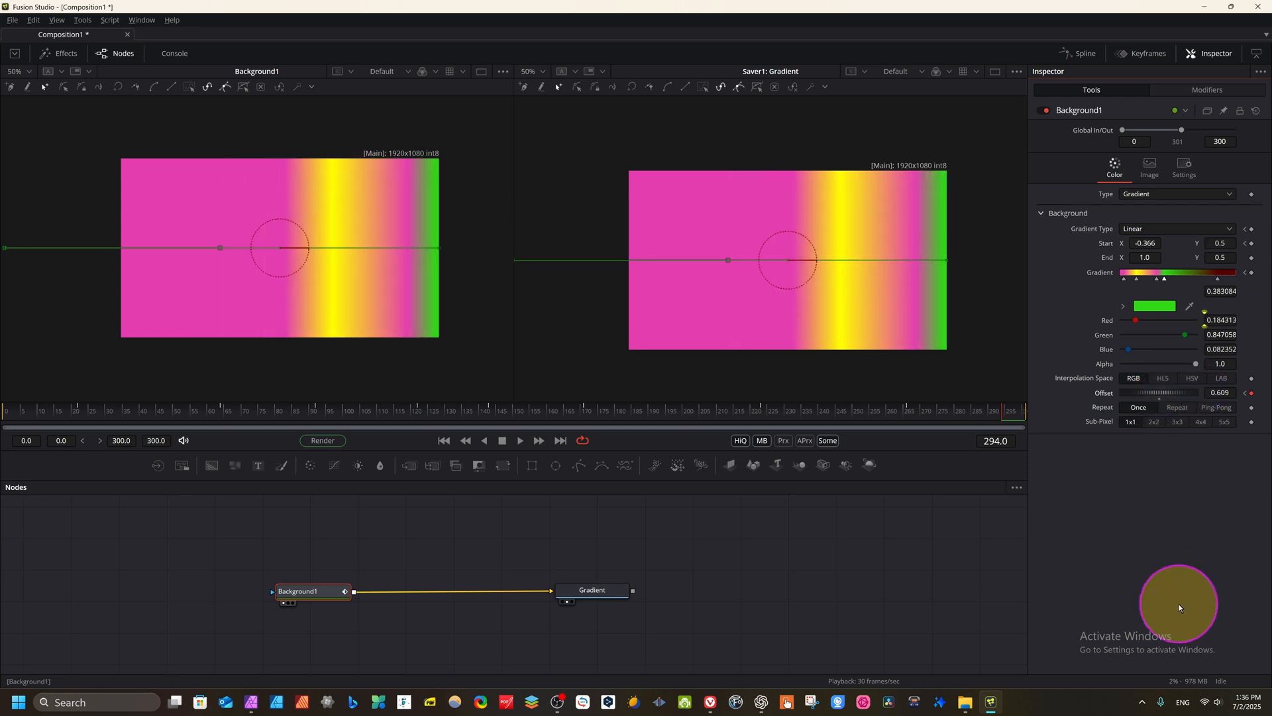
Play back the composition to review the animated gradient, including with the Background1 node selected.
left_click(521, 437)
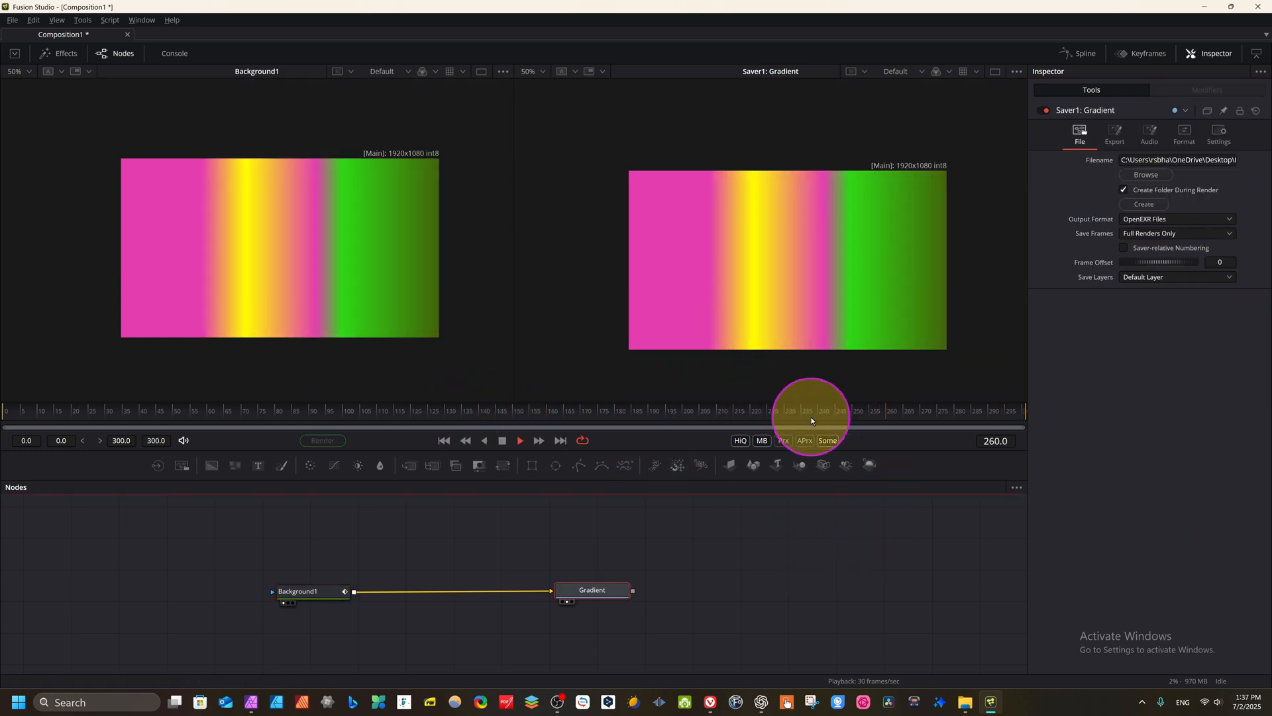
key("space")
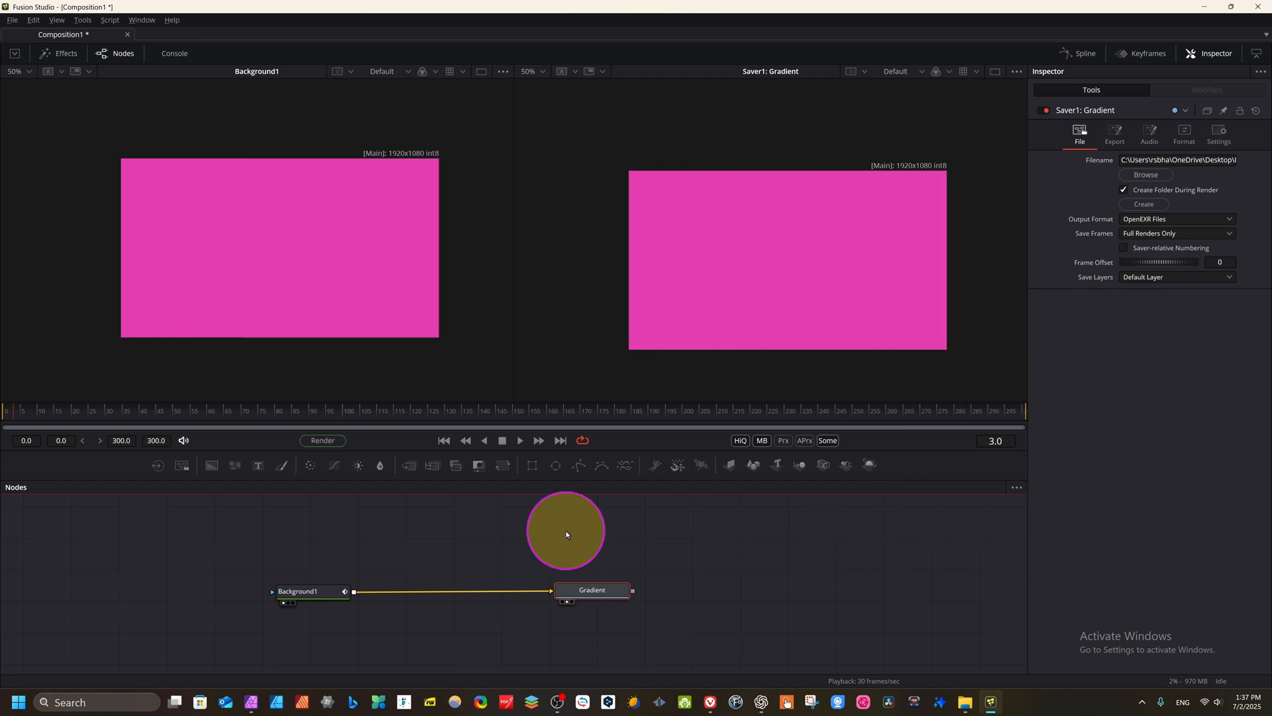
left_click(315, 593)
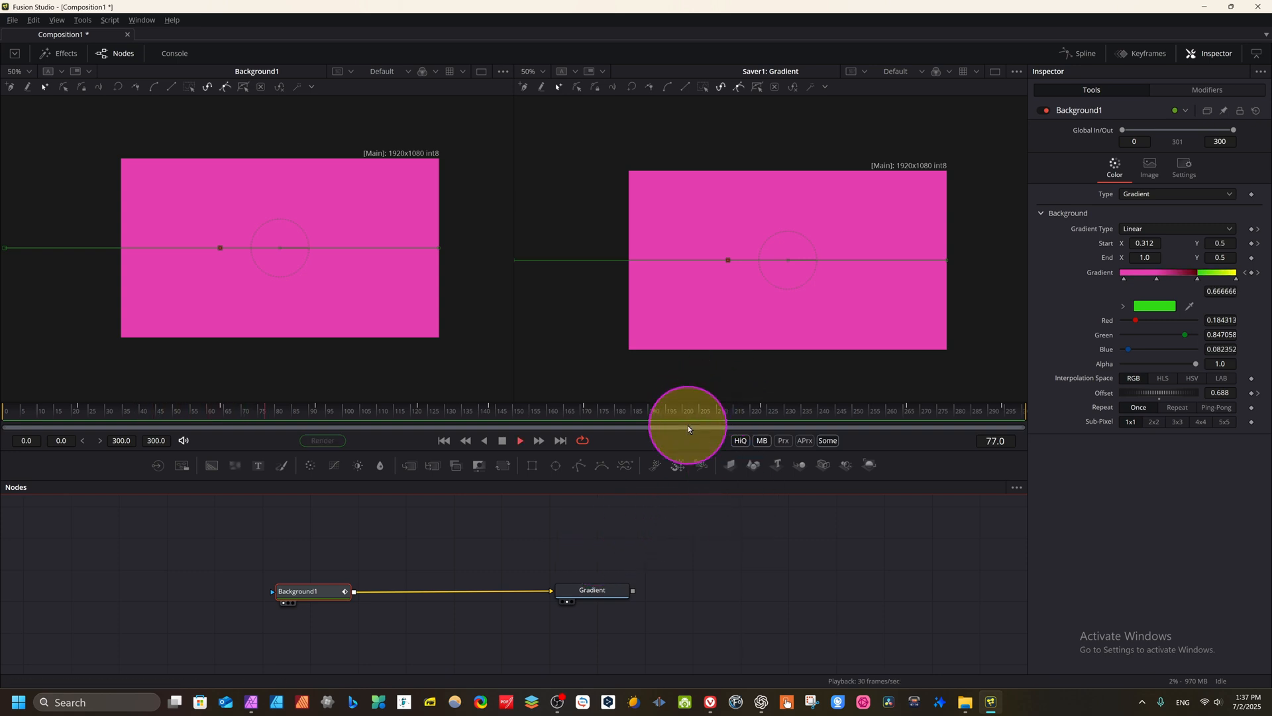
left_click(706, 562)
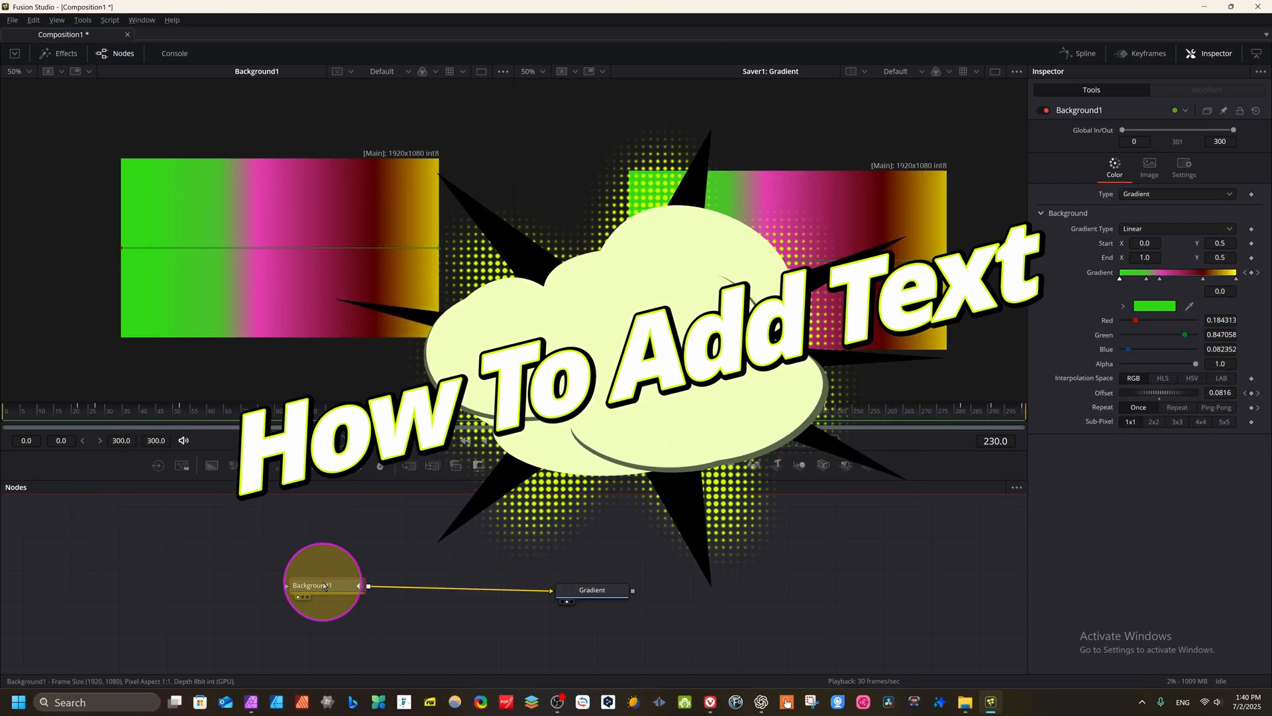
Reposition Background1 slightly and add a Text node merged over it, ahead of the Gradient saver.
mouse_move(324, 585)
left_mouse_down()
mouse_move(320, 610)
mouse_move(317, 595)
left_mouse_up()
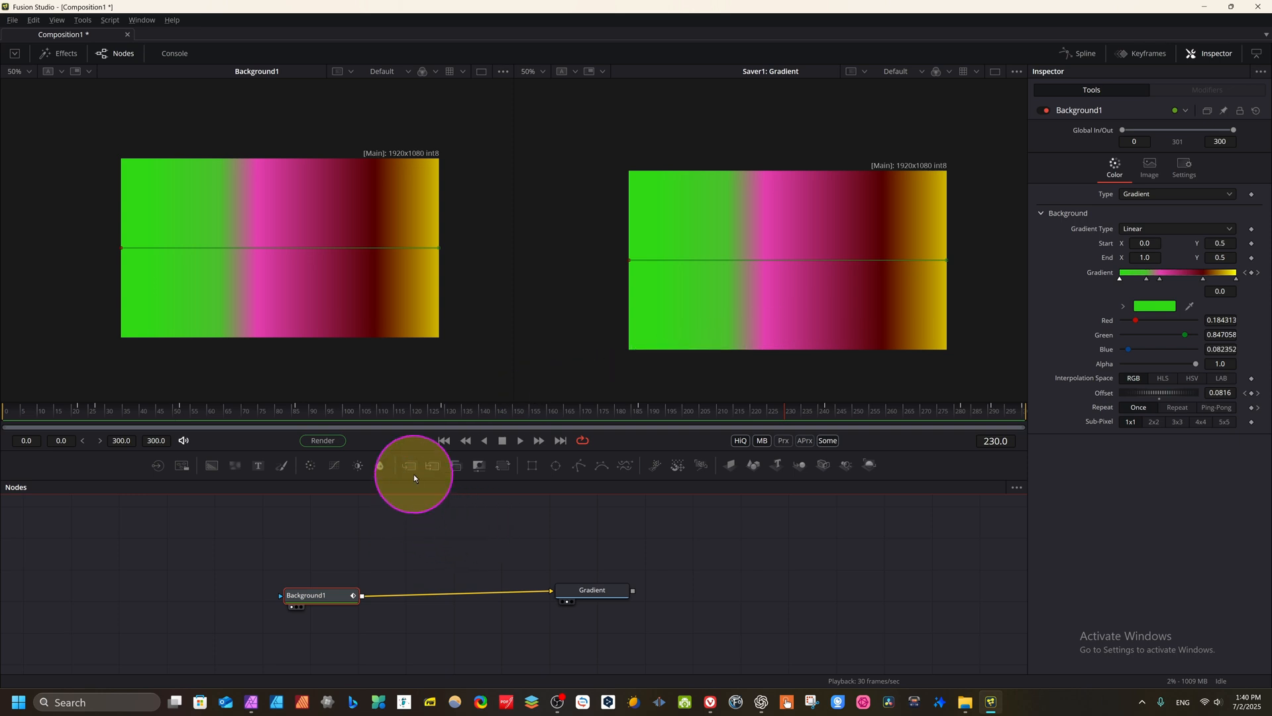
mouse_move(316, 597)
left_mouse_down()
mouse_move(338, 586)
mouse_move(344, 617)
mouse_move(333, 597)
left_mouse_up()
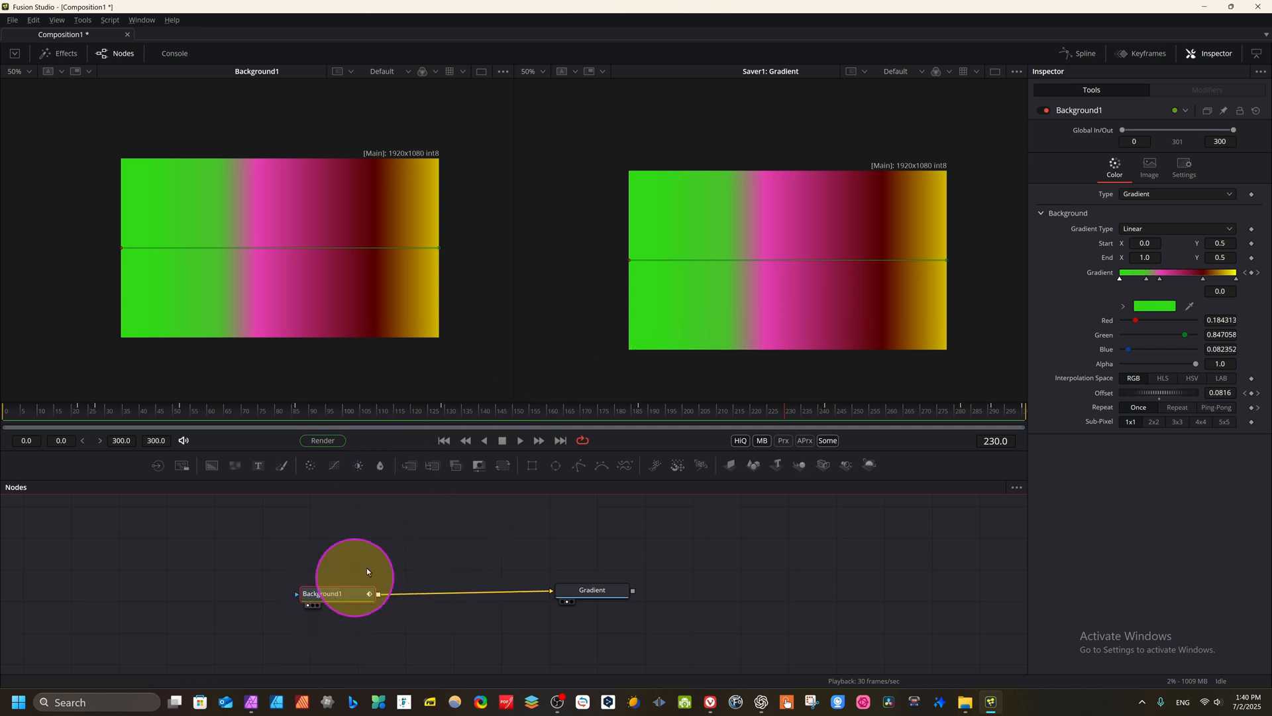
left_click(254, 468)
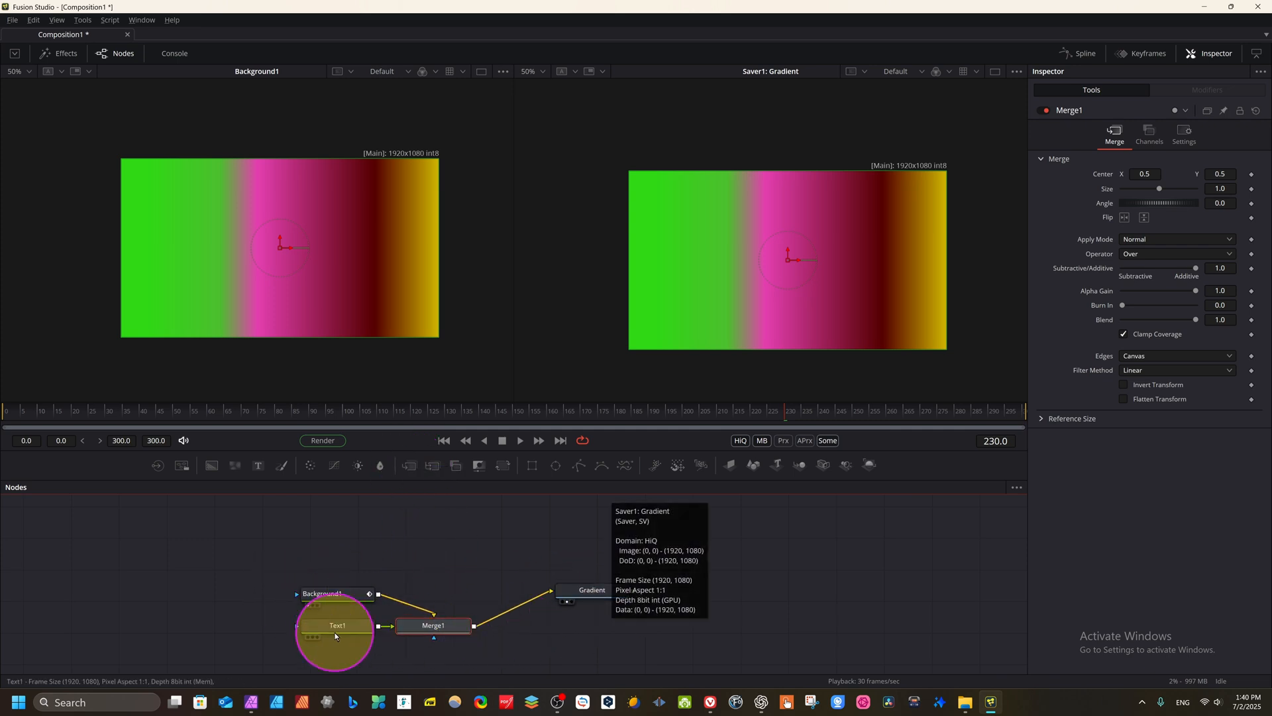
Arrange the node graph with Text1 above Merge1, and Background1 and the Gradient saver spread farther apart on either side.
left_click_drag(317, 630, 428, 532)
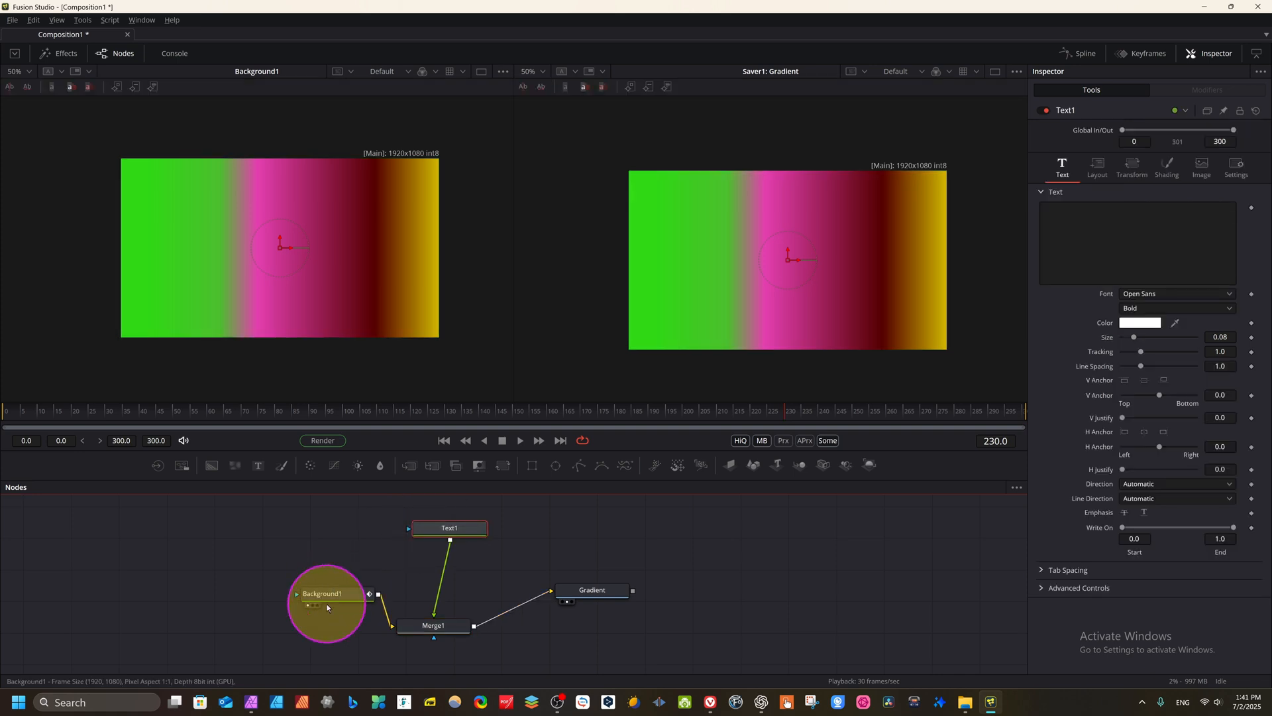
left_click(324, 595)
left_click_drag(322, 594, 270, 593)
left_click_drag(592, 593, 616, 596)
left_click_drag(291, 591, 283, 595)
mouse_move(454, 527)
left_mouse_down()
mouse_move(432, 534)
mouse_move(444, 524)
left_mouse_up()
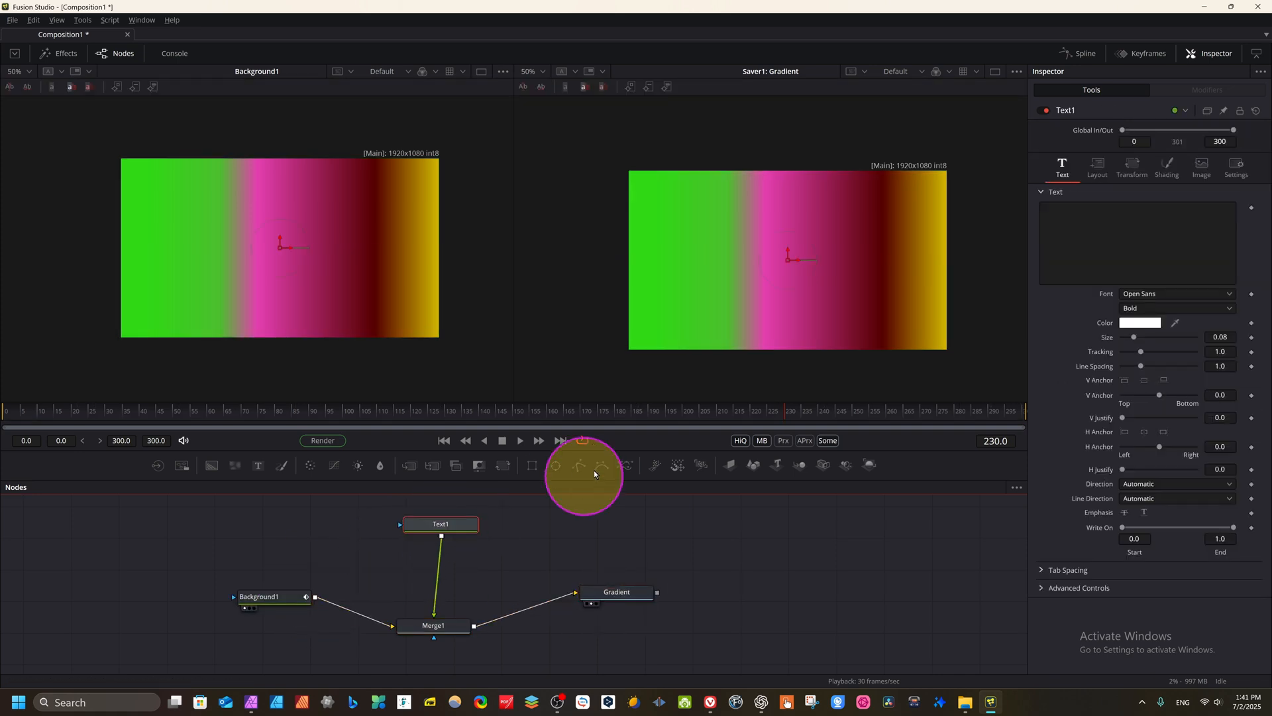
Give Text1 the text Fusion Update in Open Sans Extrabold at a size of about 0.1785.
left_click(1091, 225)
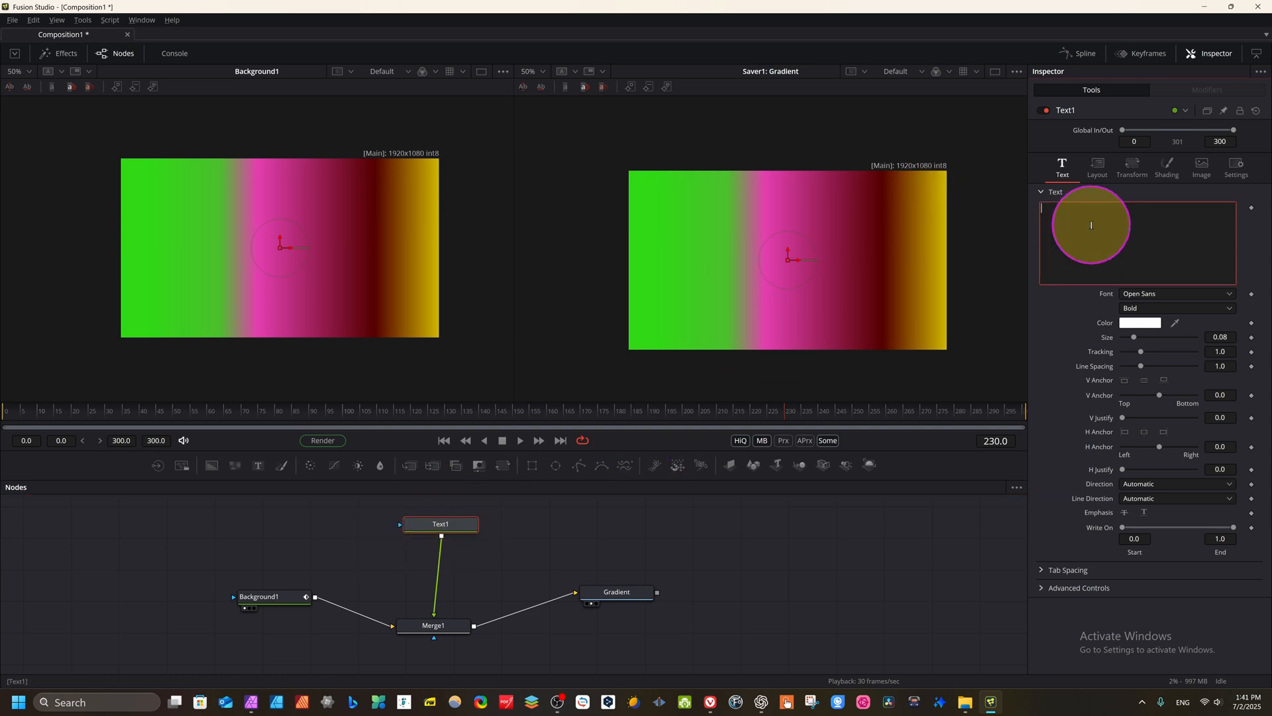
type("Fusion Update")
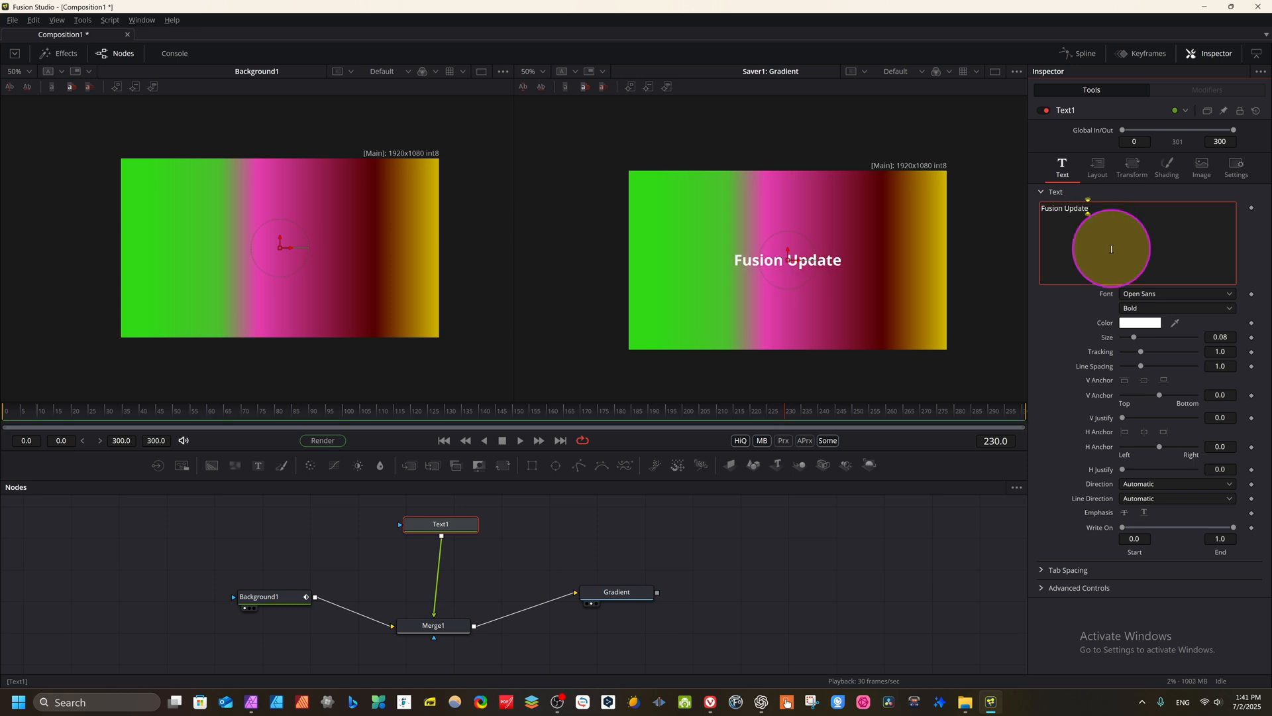
left_click(1215, 309)
left_click(1140, 322)
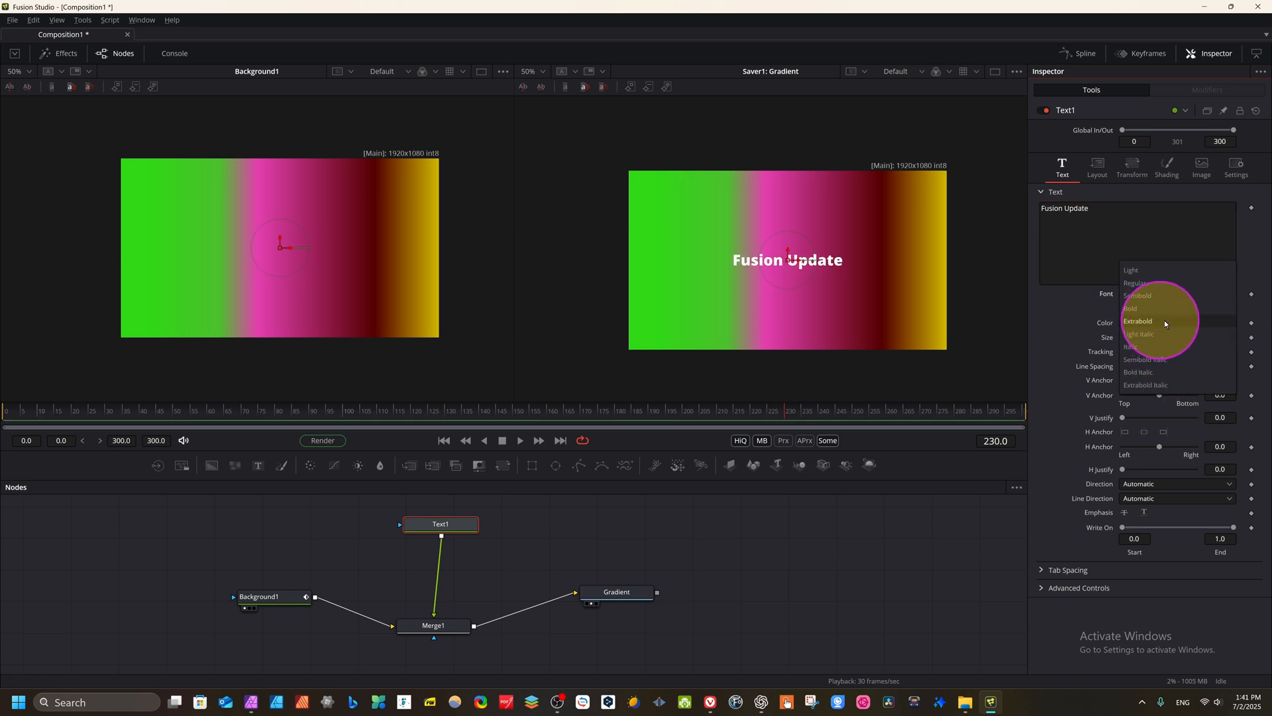
left_click(1150, 322)
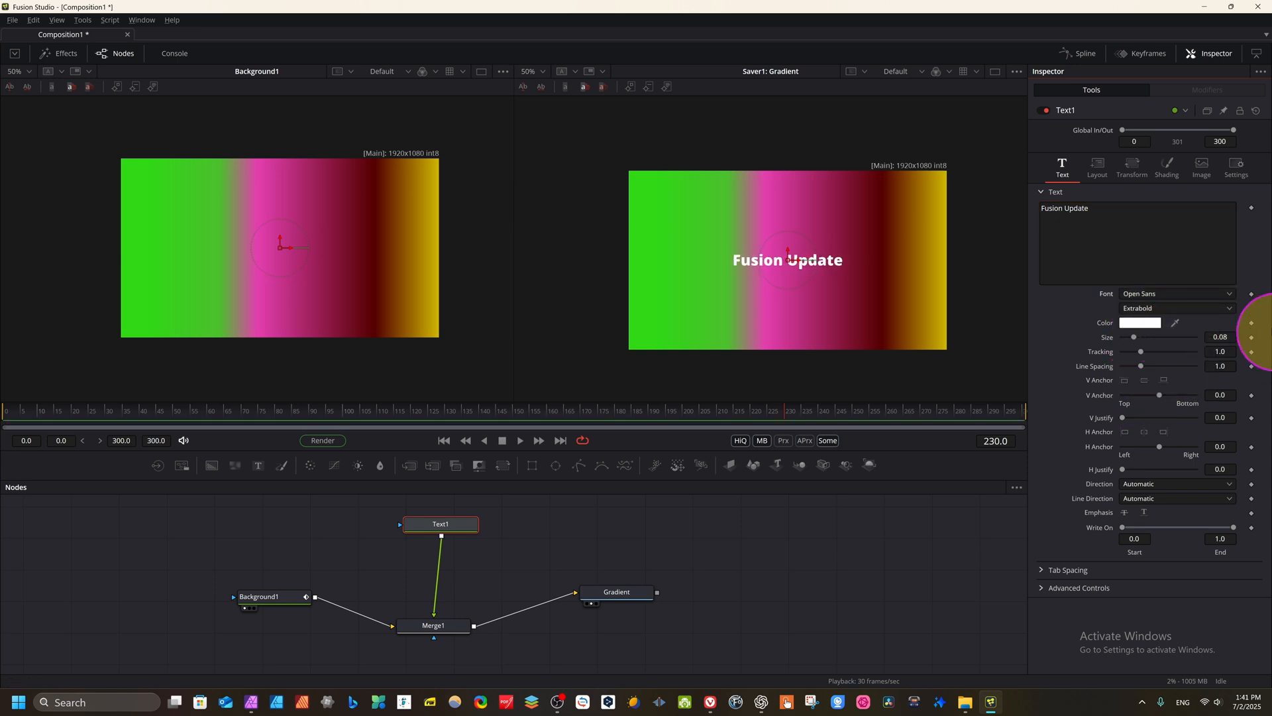
left_click_drag(1218, 337, 1160, 431)
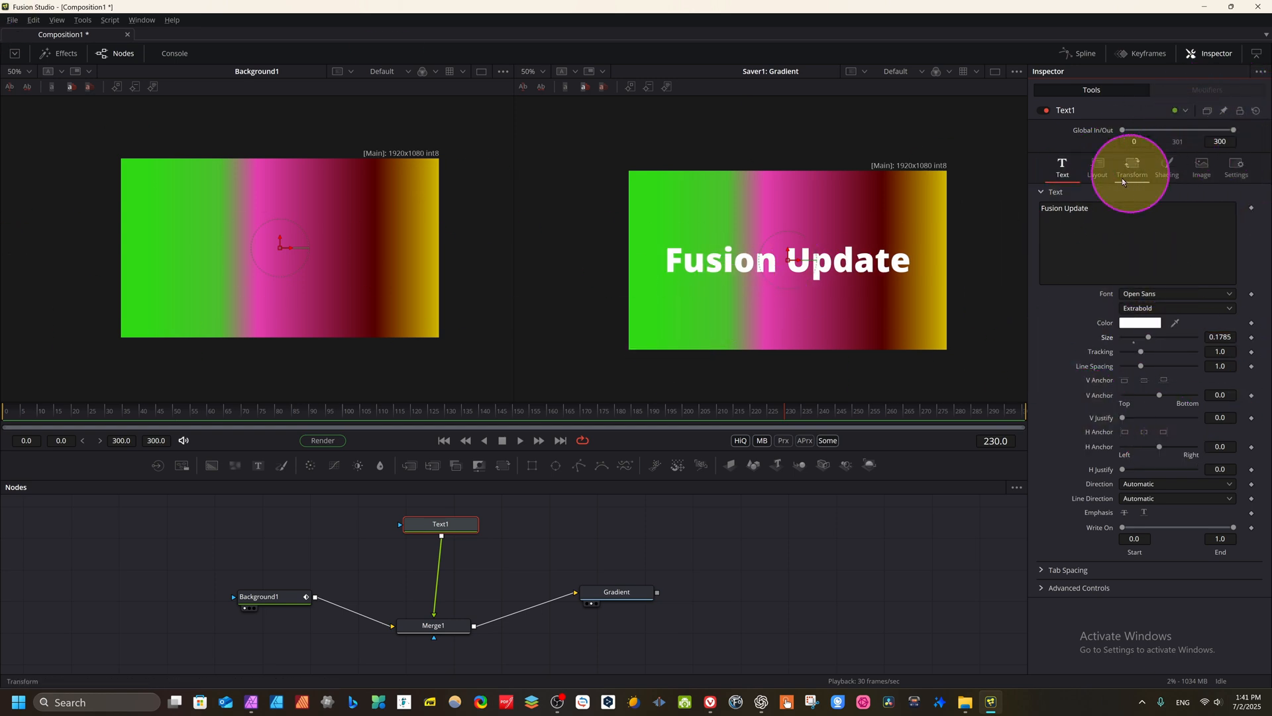
Change the text's first shading element from a fill to an outline with a thickness of about 0.0386.
left_click(1097, 167)
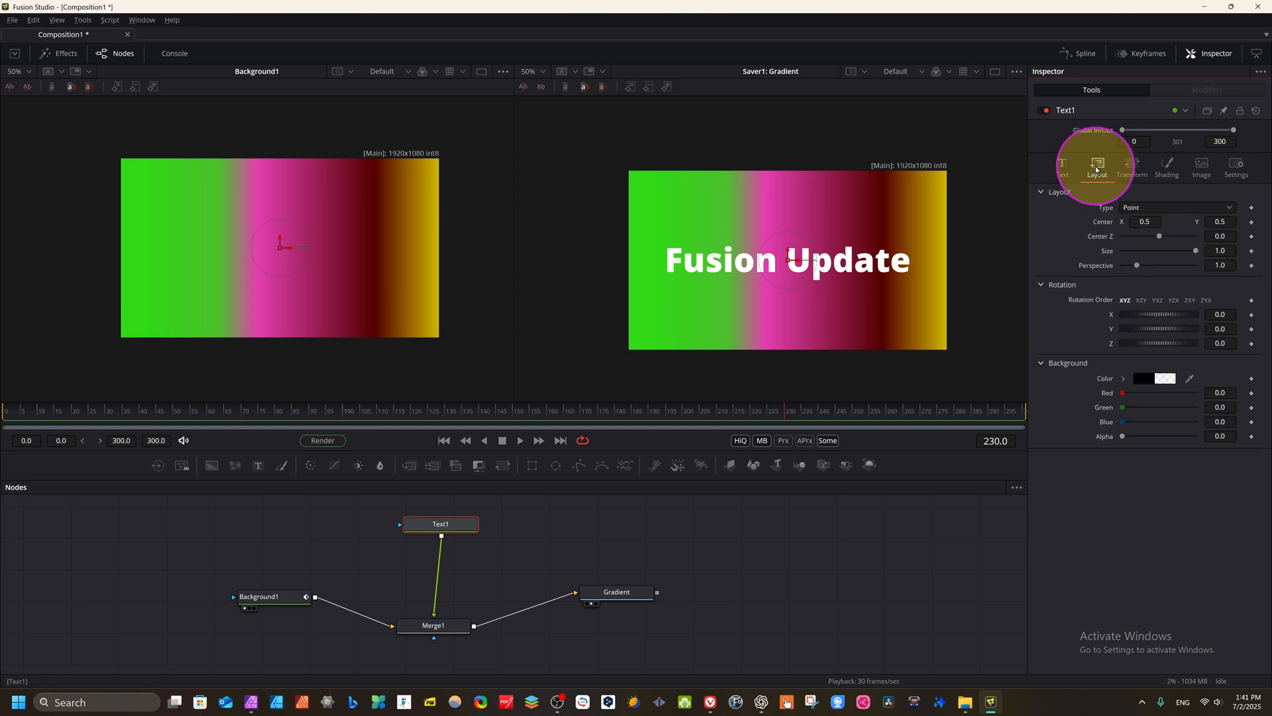
left_click(1132, 166)
left_click(1171, 170)
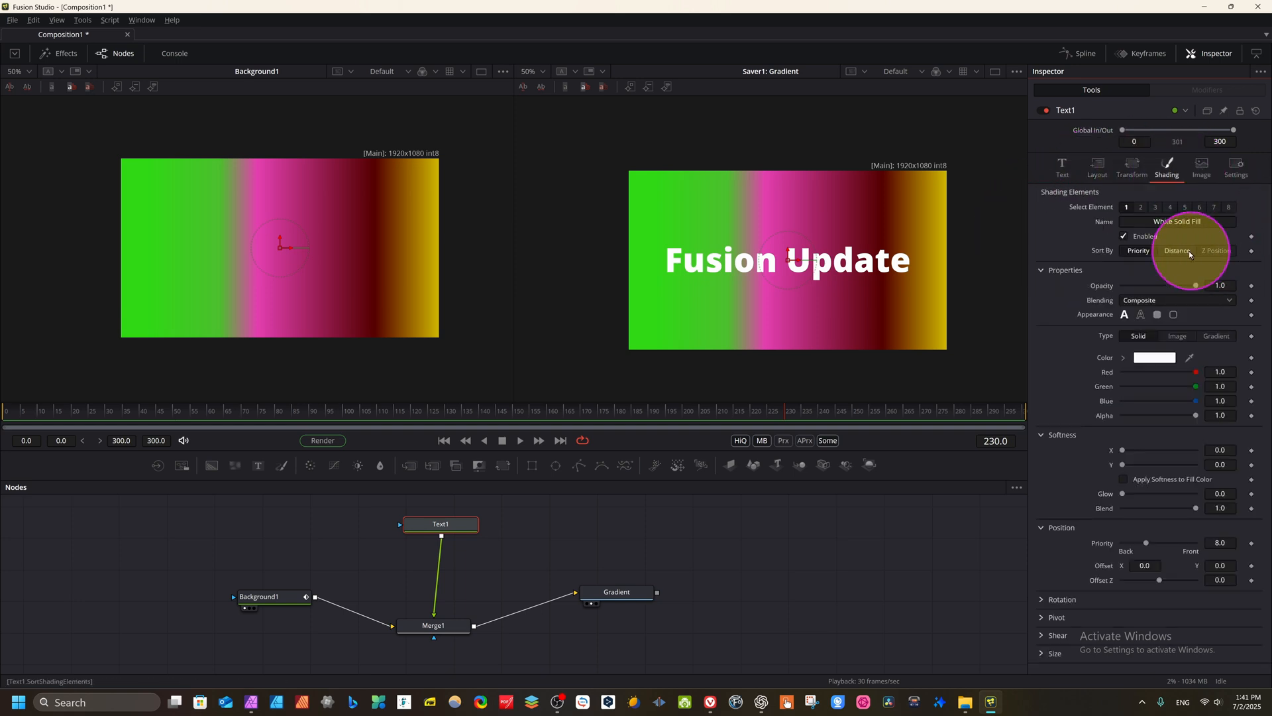
left_click(1140, 315)
left_click_drag(1158, 330, 1149, 332)
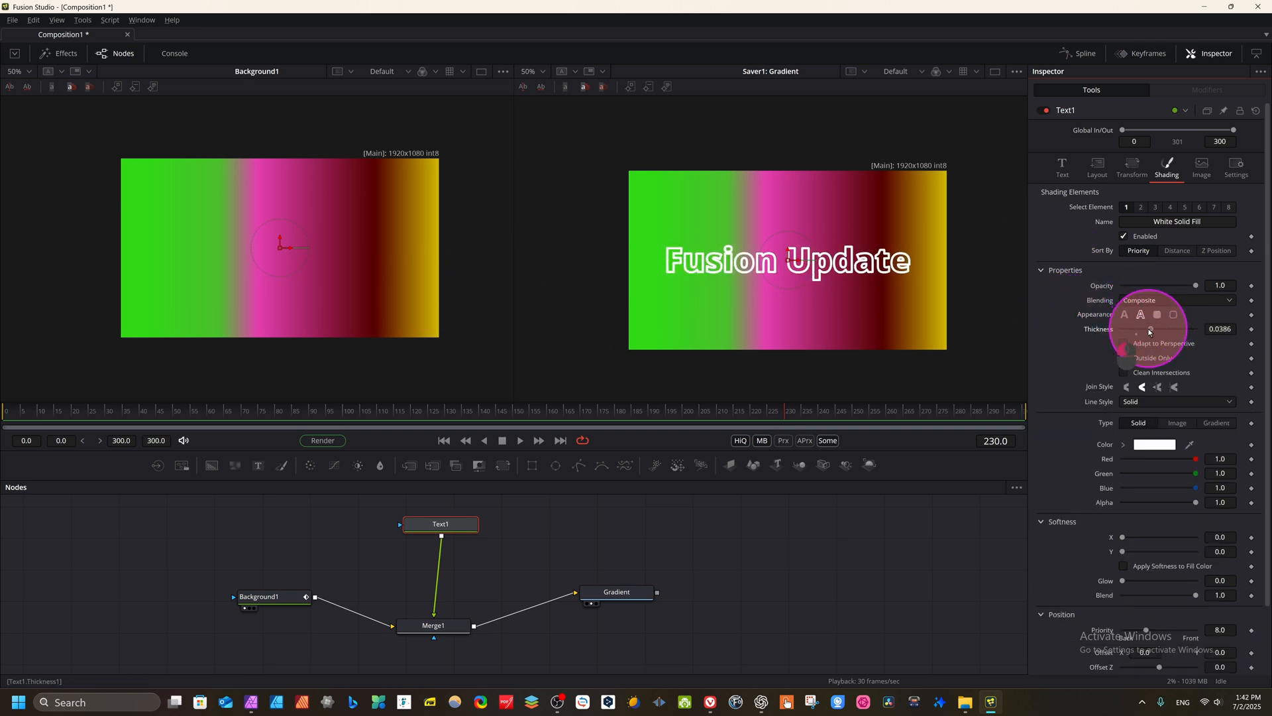
Recolor the text's second shading element, Red Outline, to blue #0fa1e5 and keep its type as Solid.
left_click(1141, 207)
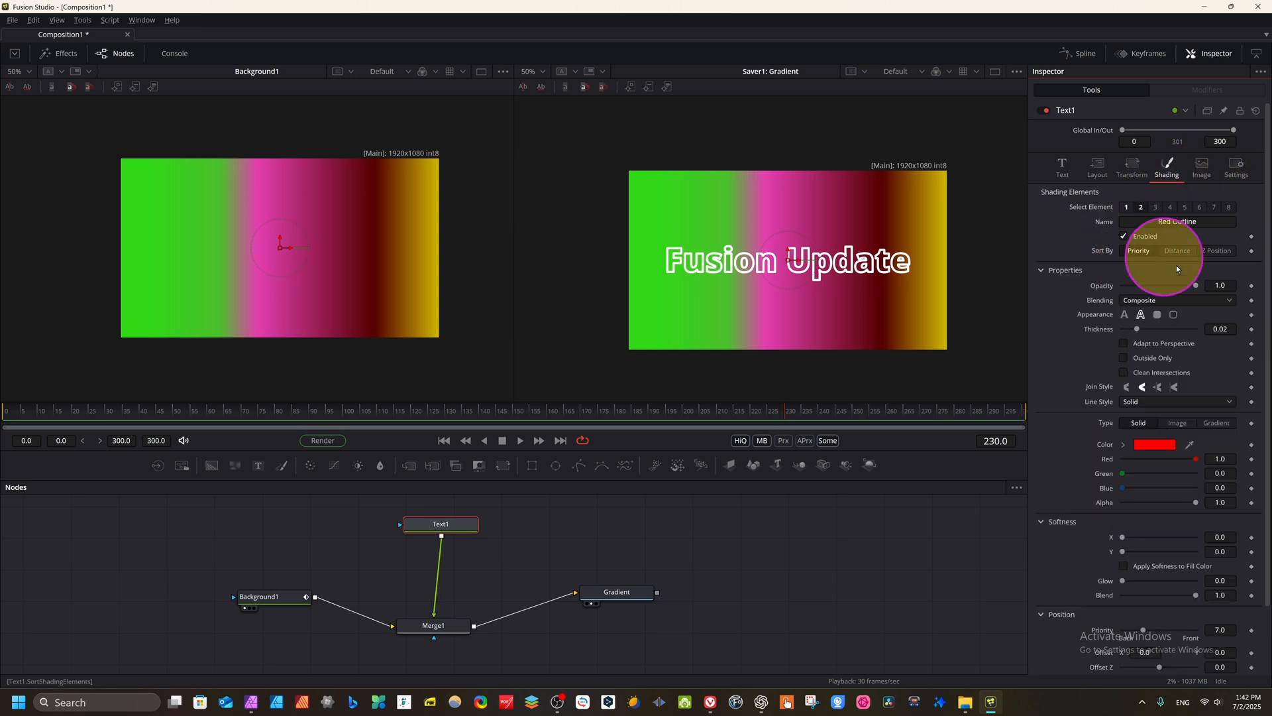
left_click(1156, 448)
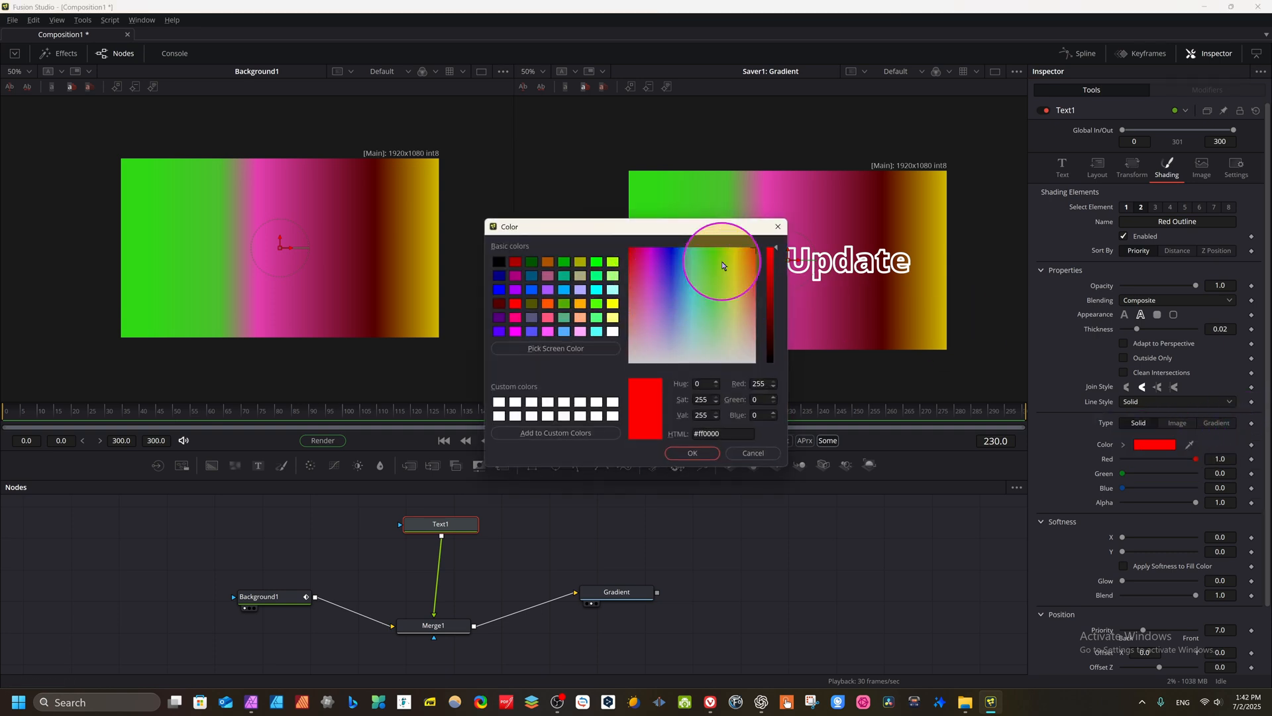
left_click(683, 257)
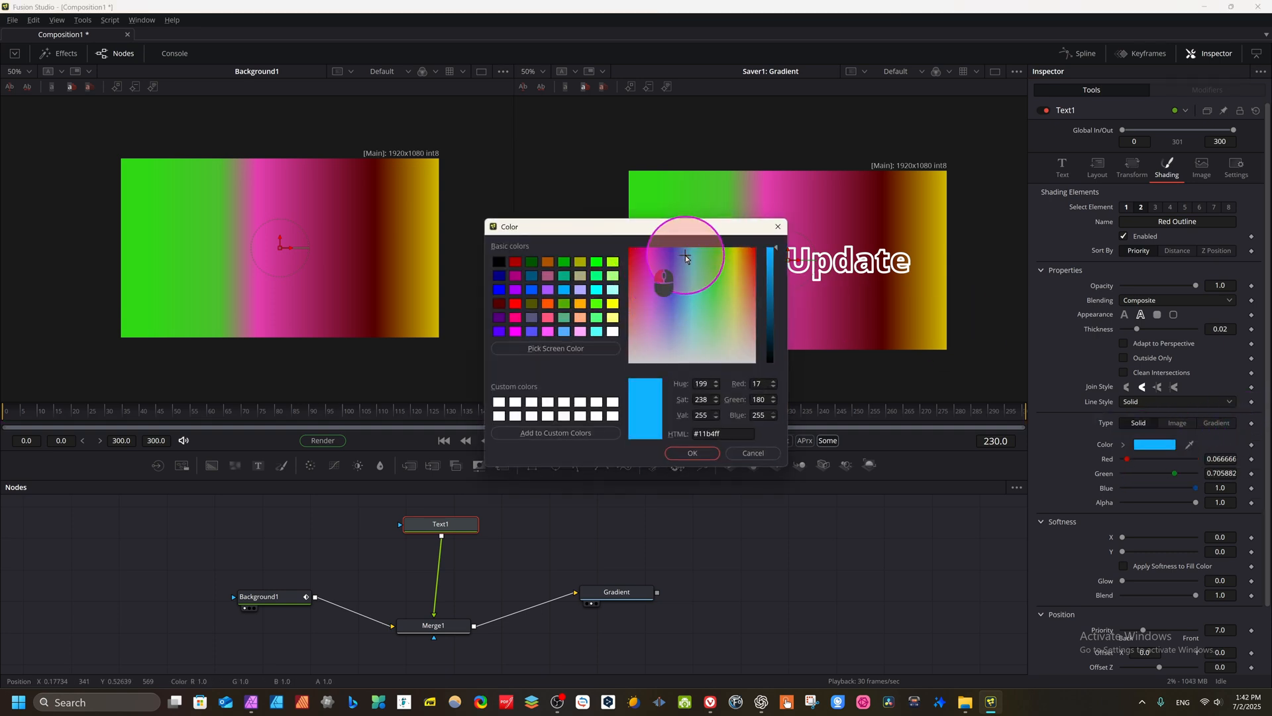
left_click(771, 262)
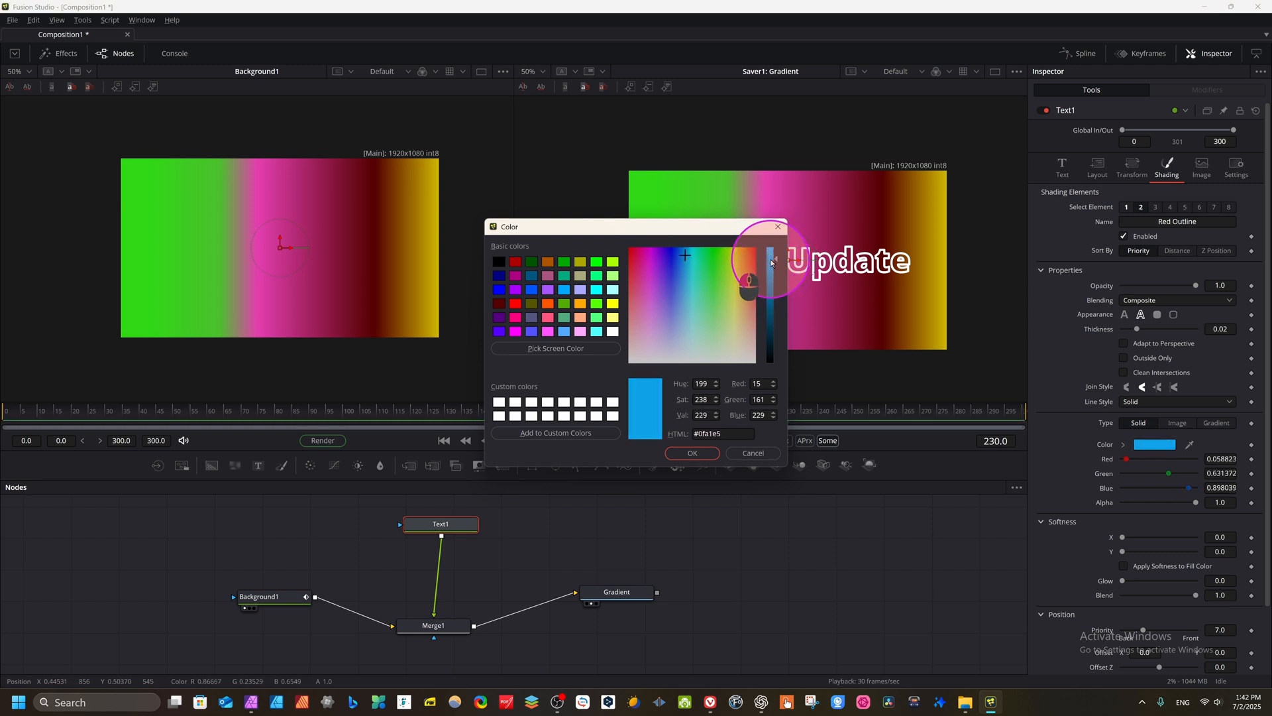
left_click(690, 453)
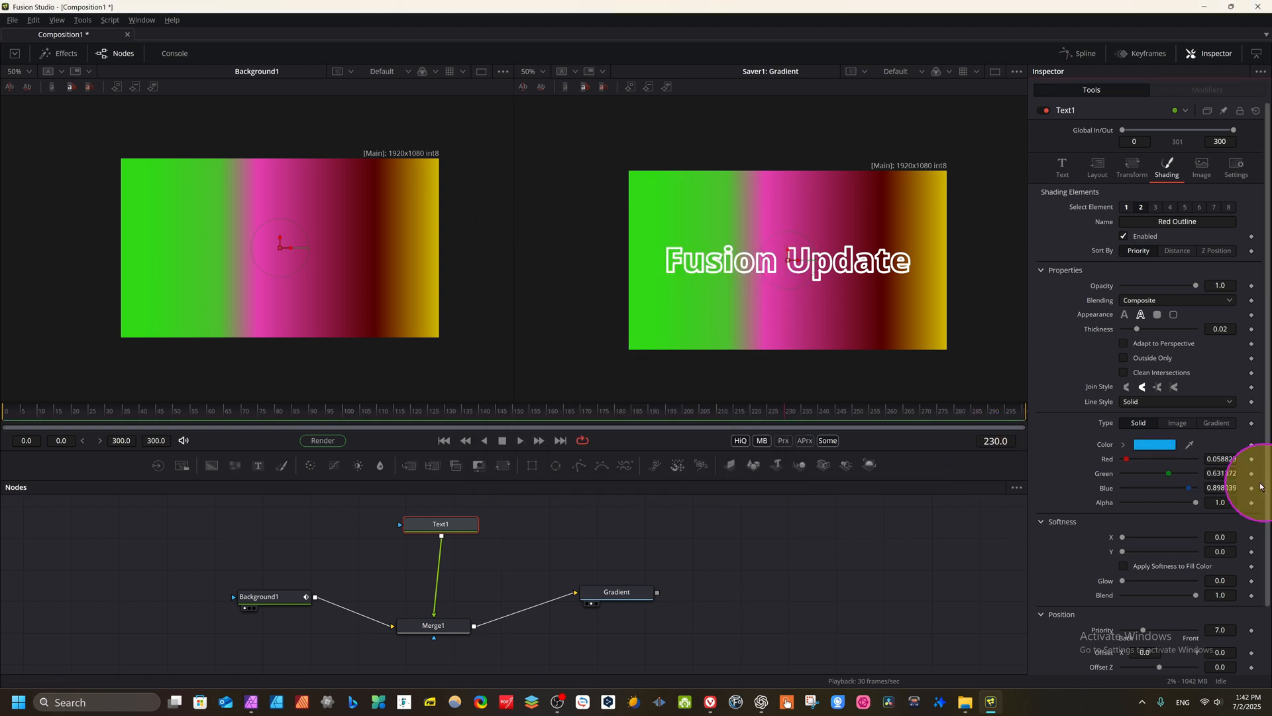
left_click(1216, 422)
left_click(1139, 424)
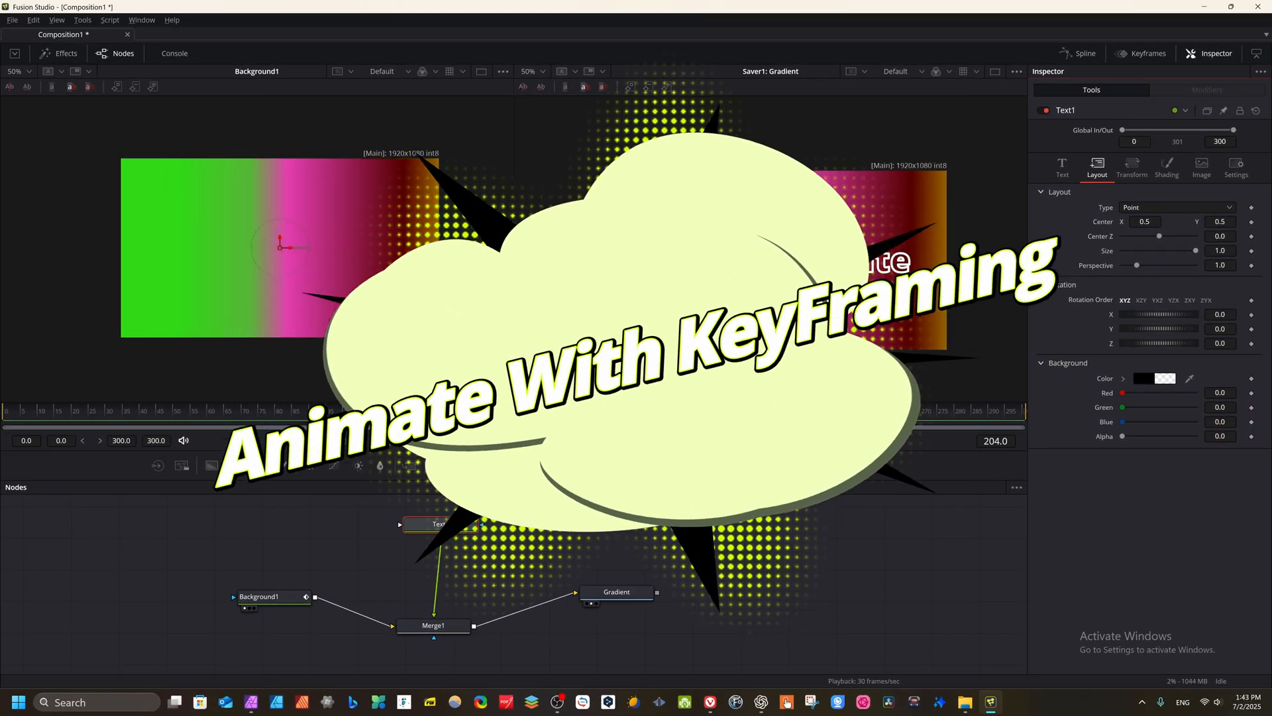
Start keyframing Text1's character rotation on X, Y and Z at frame 0 and increase the starting Y rotation.
left_click_drag(185, 420, 772, 420)
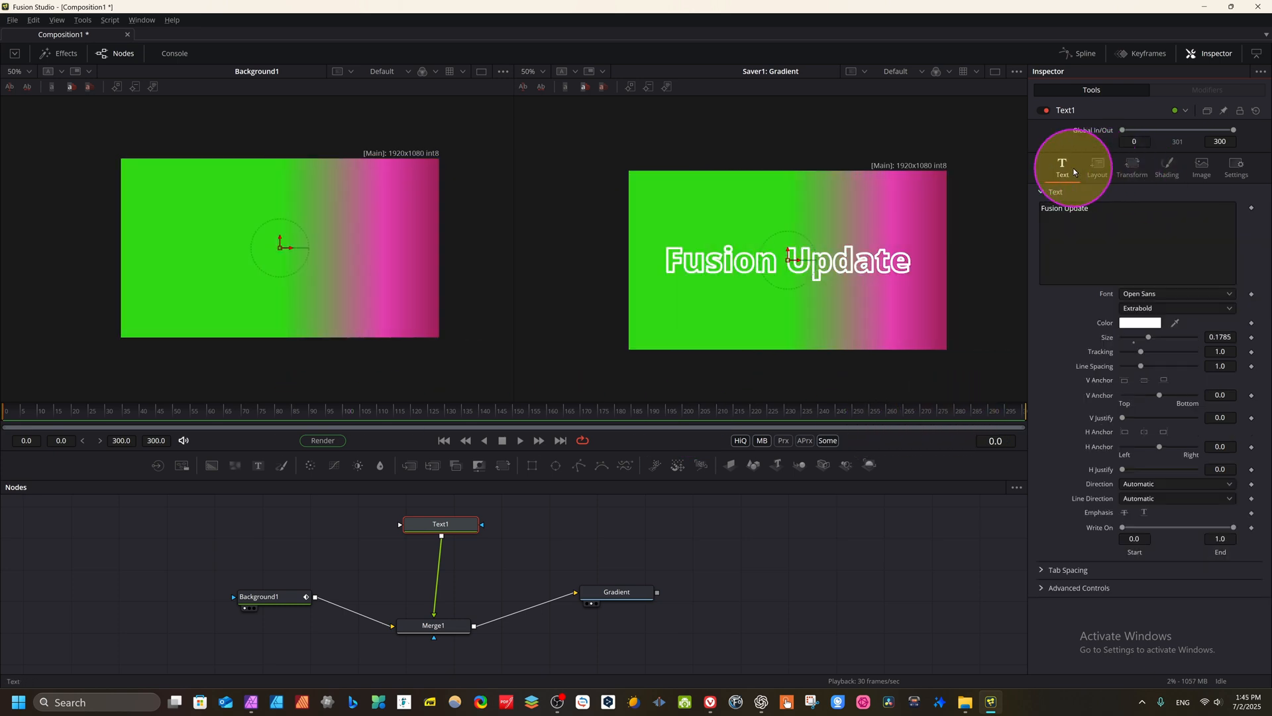
left_click(1133, 166)
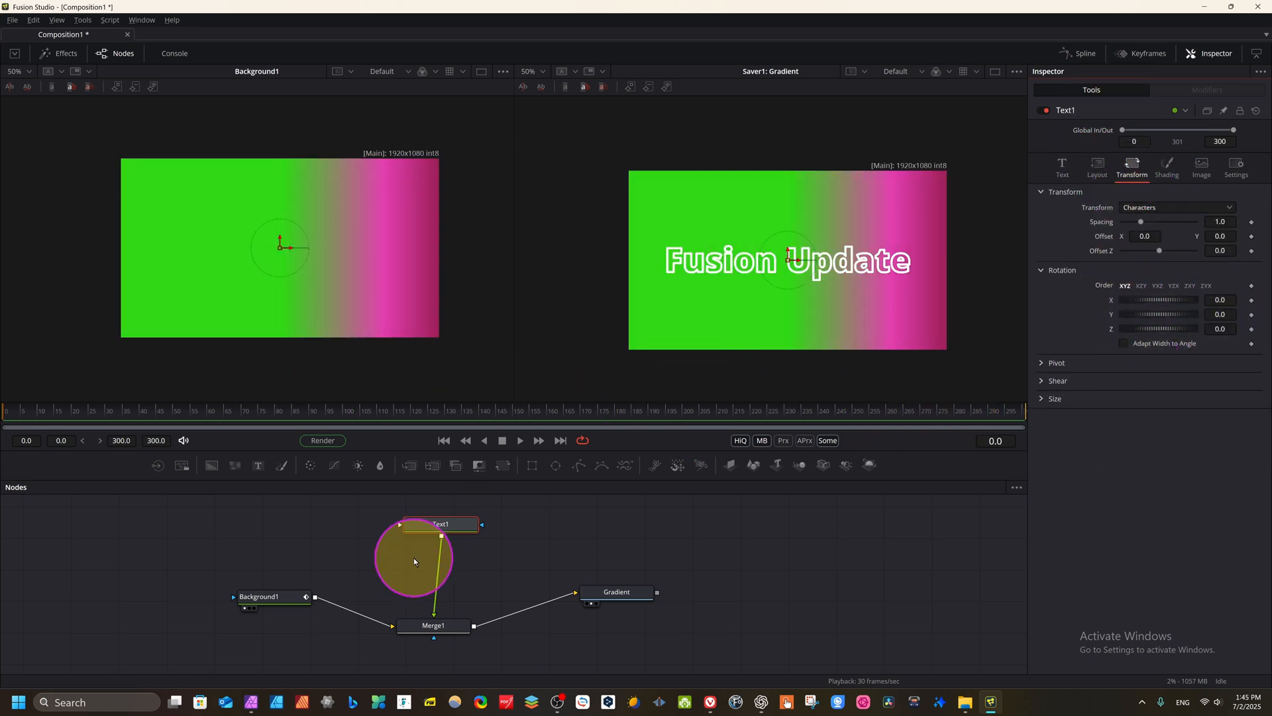
left_click(1251, 315)
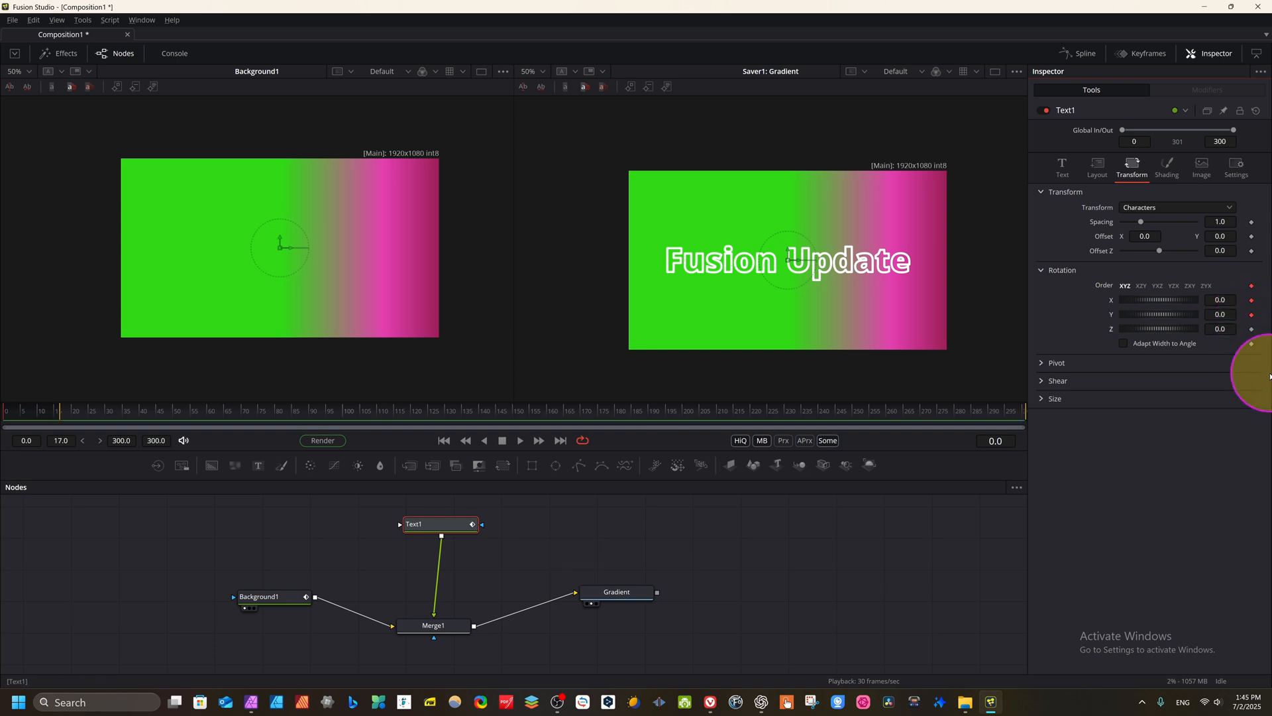
left_click(1250, 330)
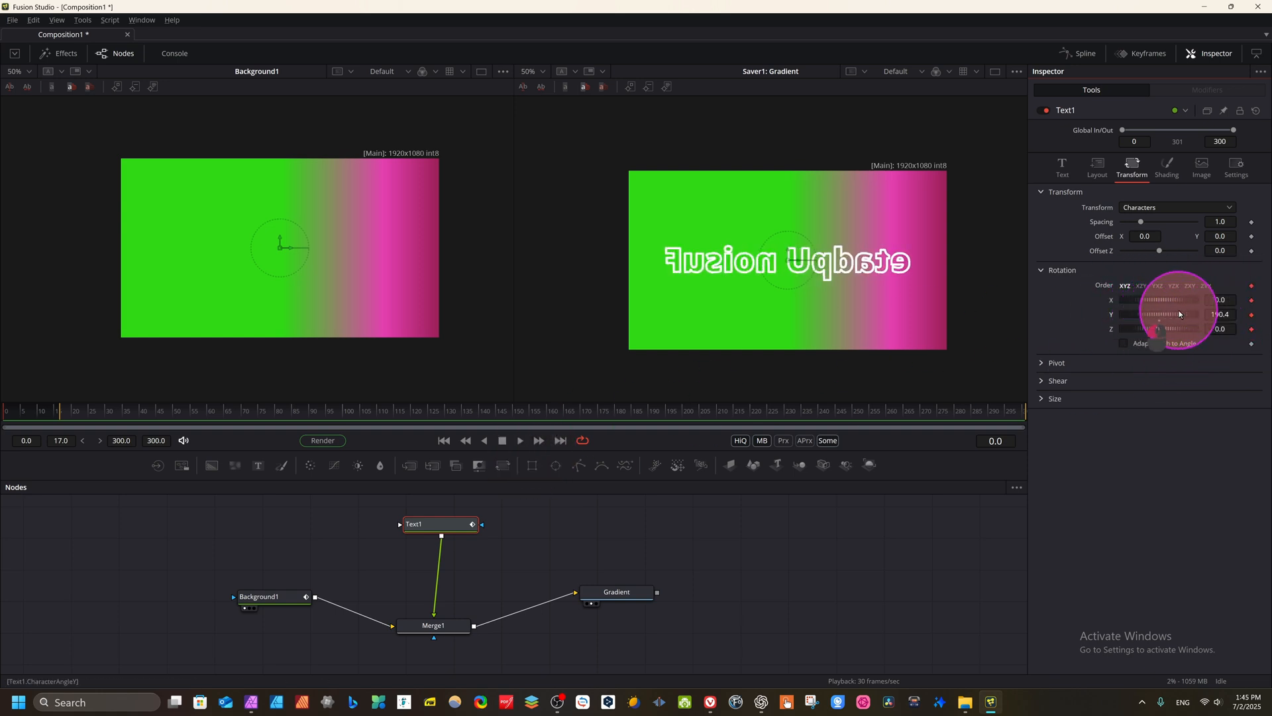
left_click_drag(1178, 313, 1196, 314)
Add rotation keyframes to Text1, with Z at about 357.1 on frame 131 and X at about 1056.6 on frame 192.
left_click_drag(69, 419, 121, 414)
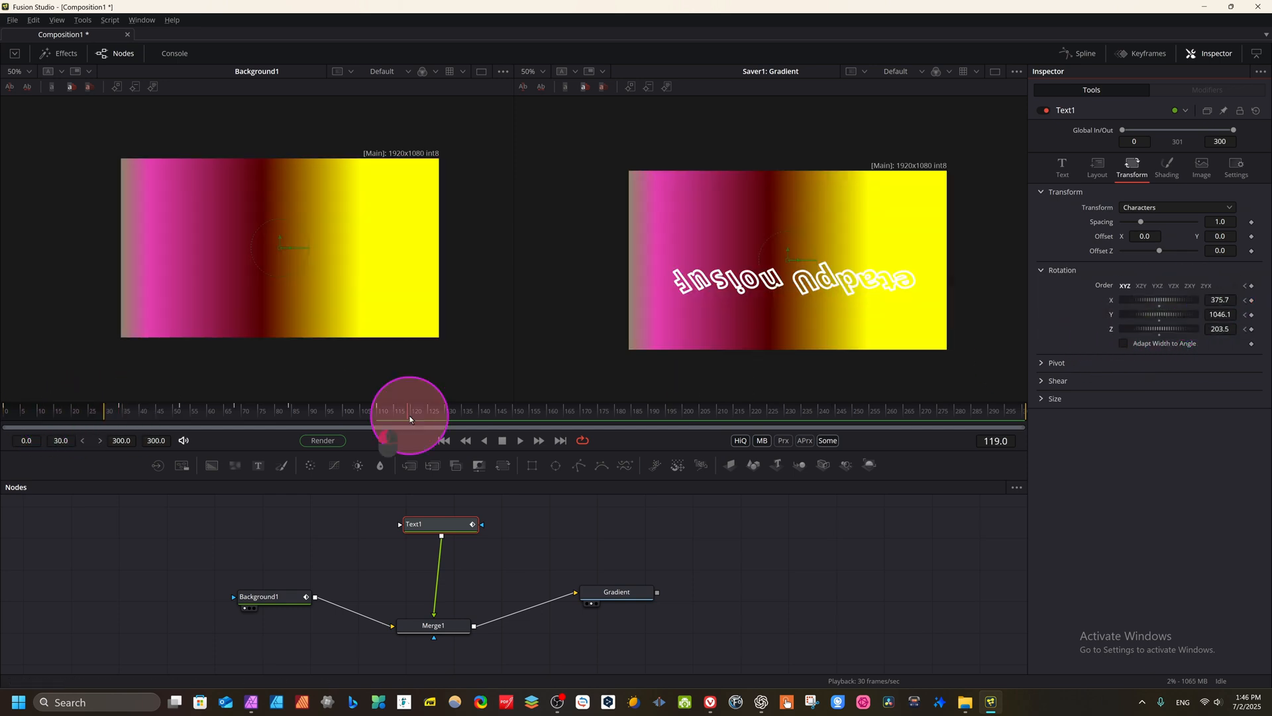
left_click_drag(409, 416, 448, 415)
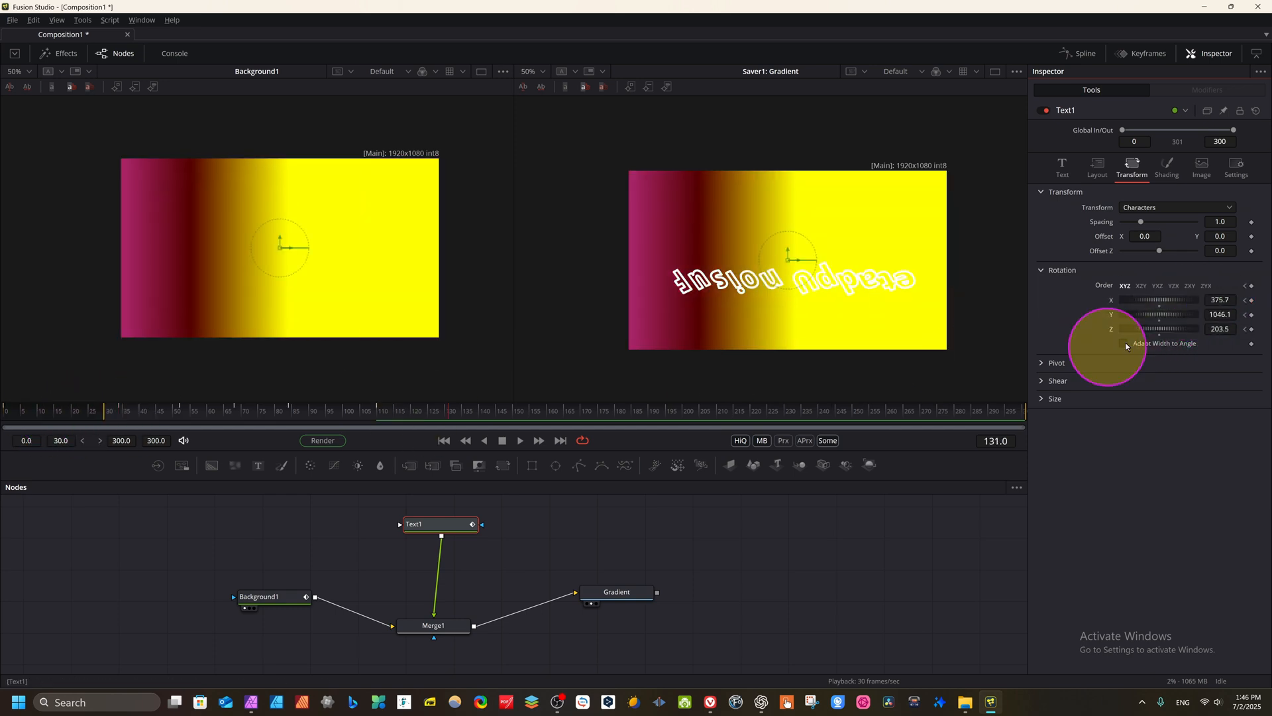
left_click_drag(1153, 329, 1216, 329)
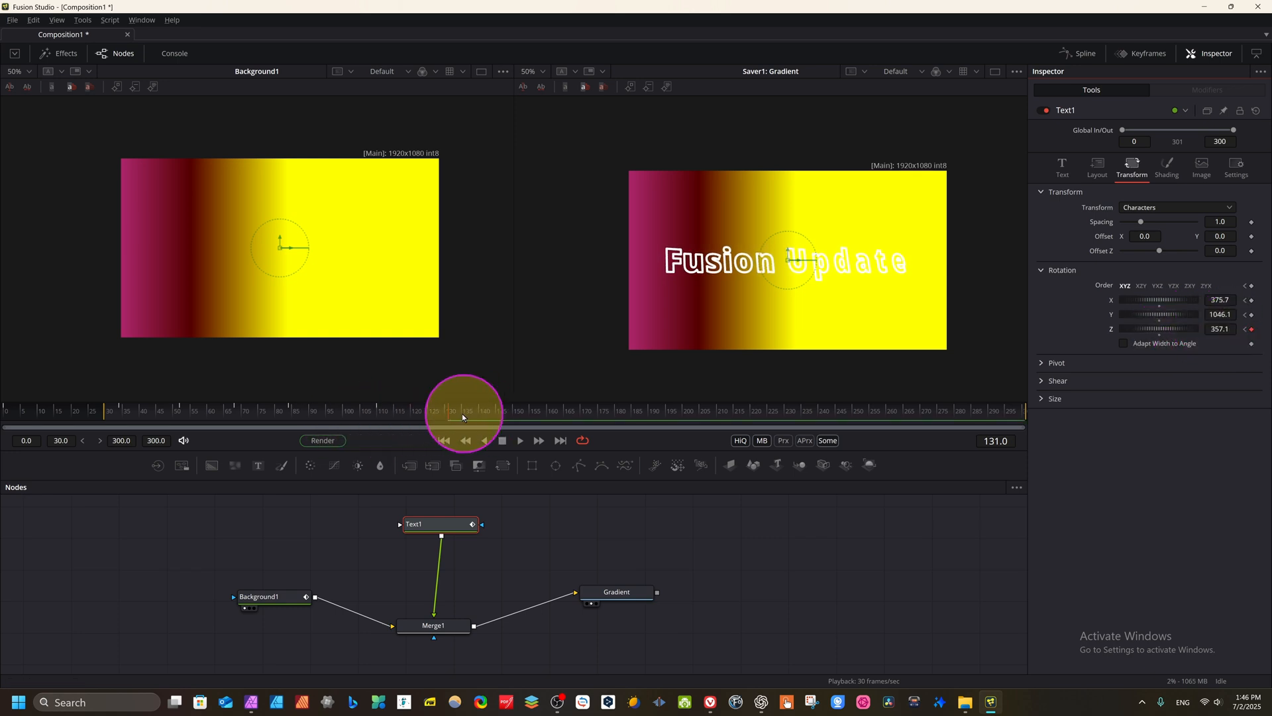
left_click_drag(448, 415, 543, 413)
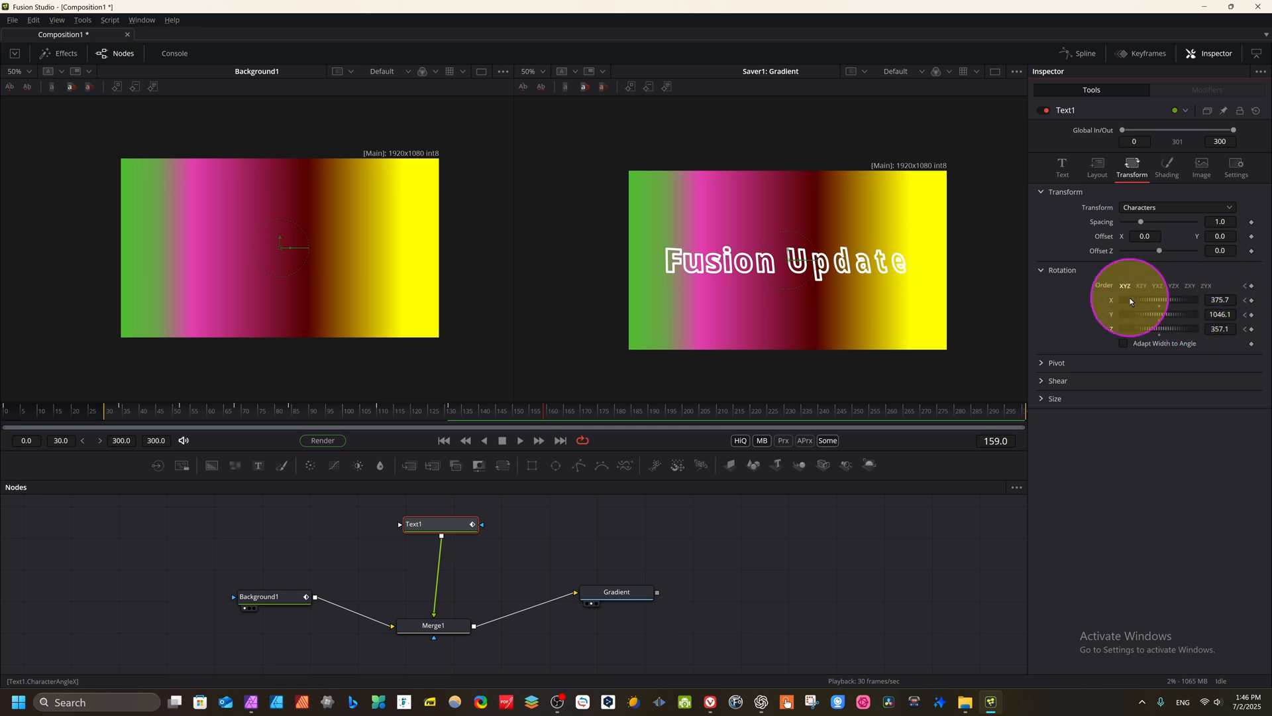
left_click_drag(1132, 306, 1196, 317)
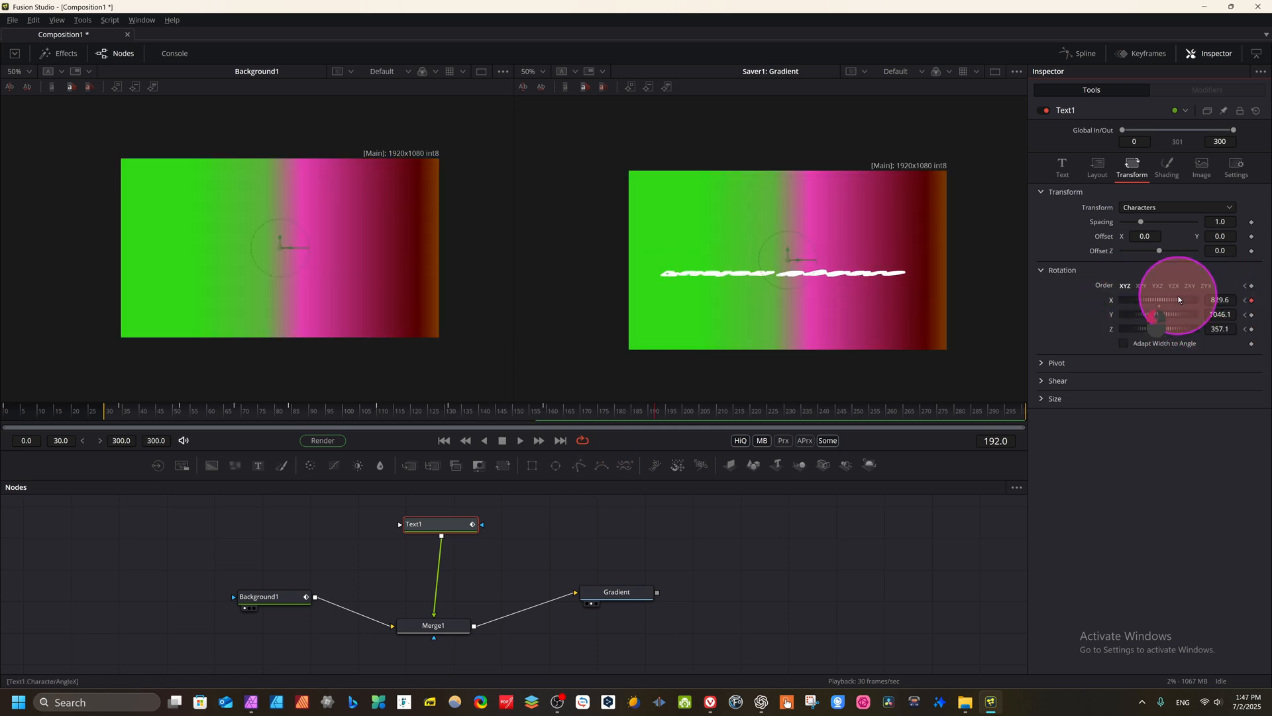
left_click_drag(1206, 299, 1225, 305)
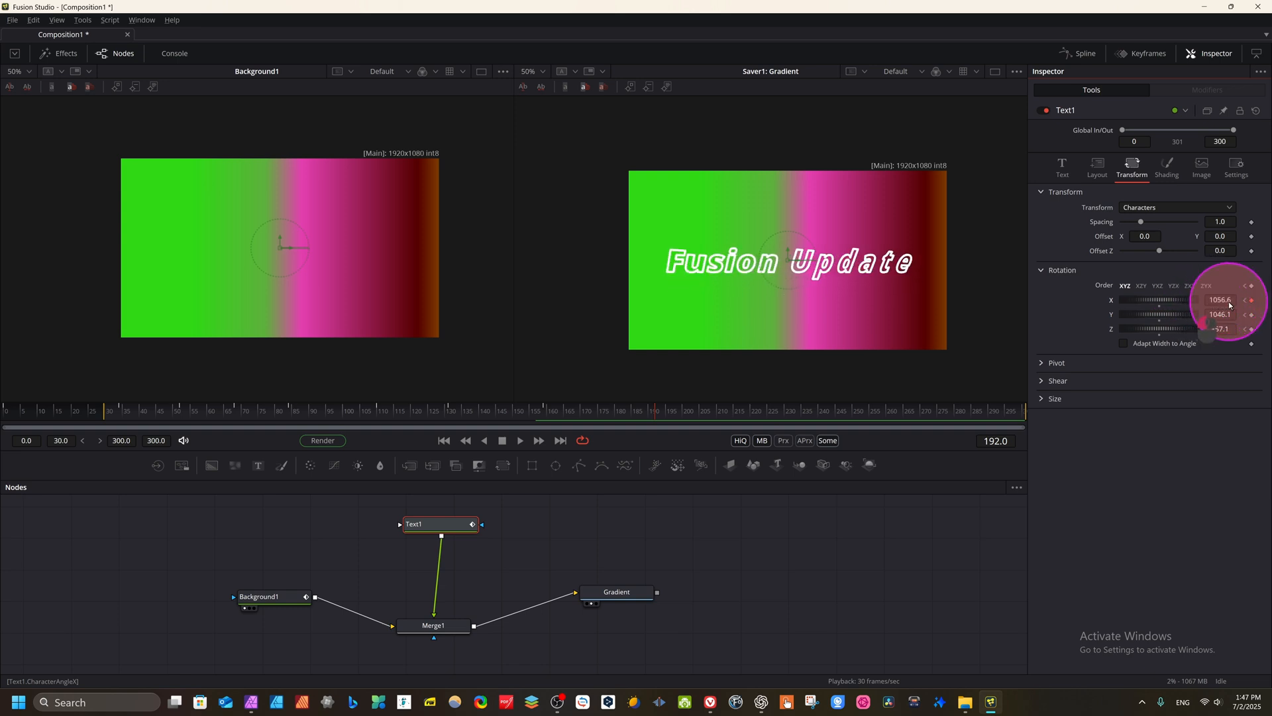
Set Text1's rotation at frame 300 to about X 1792.2, Y 1419.2 and Z 364.9, and play back the animation.
left_click_drag(755, 411, 782, 406)
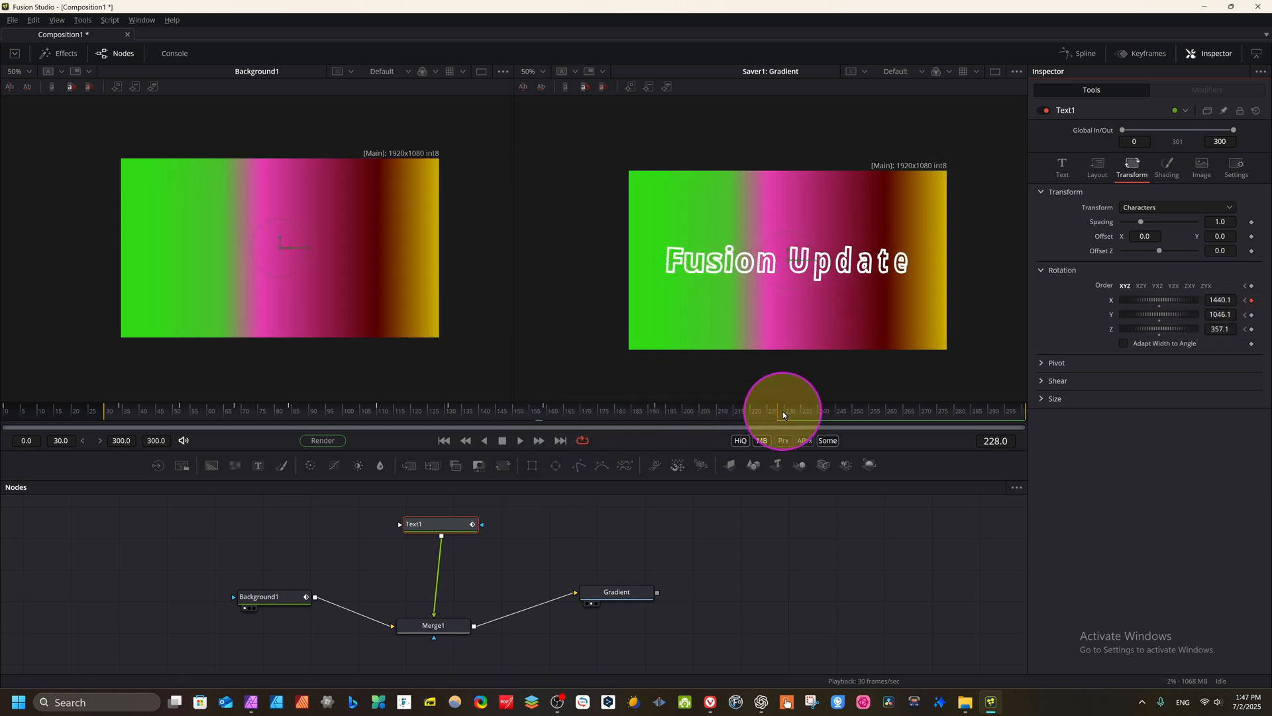
left_click_drag(783, 414, 1025, 418)
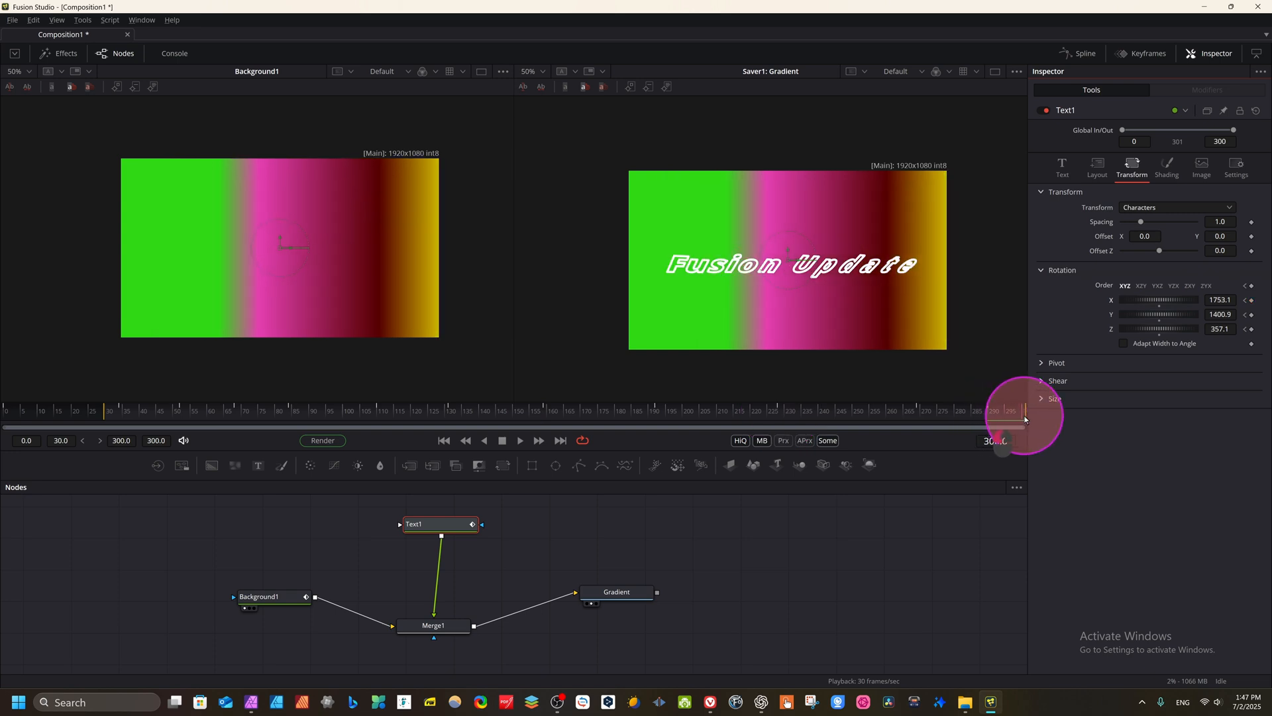
left_click_drag(1158, 297, 1087, 321)
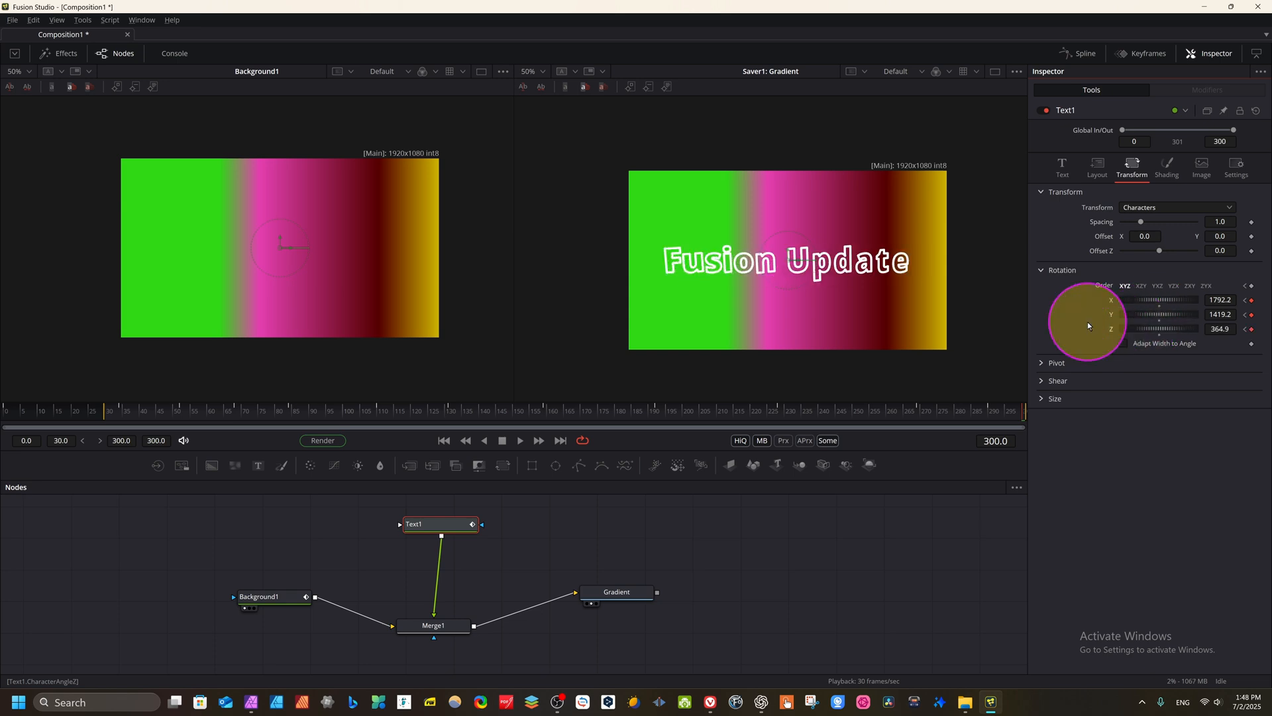
left_click(519, 441)
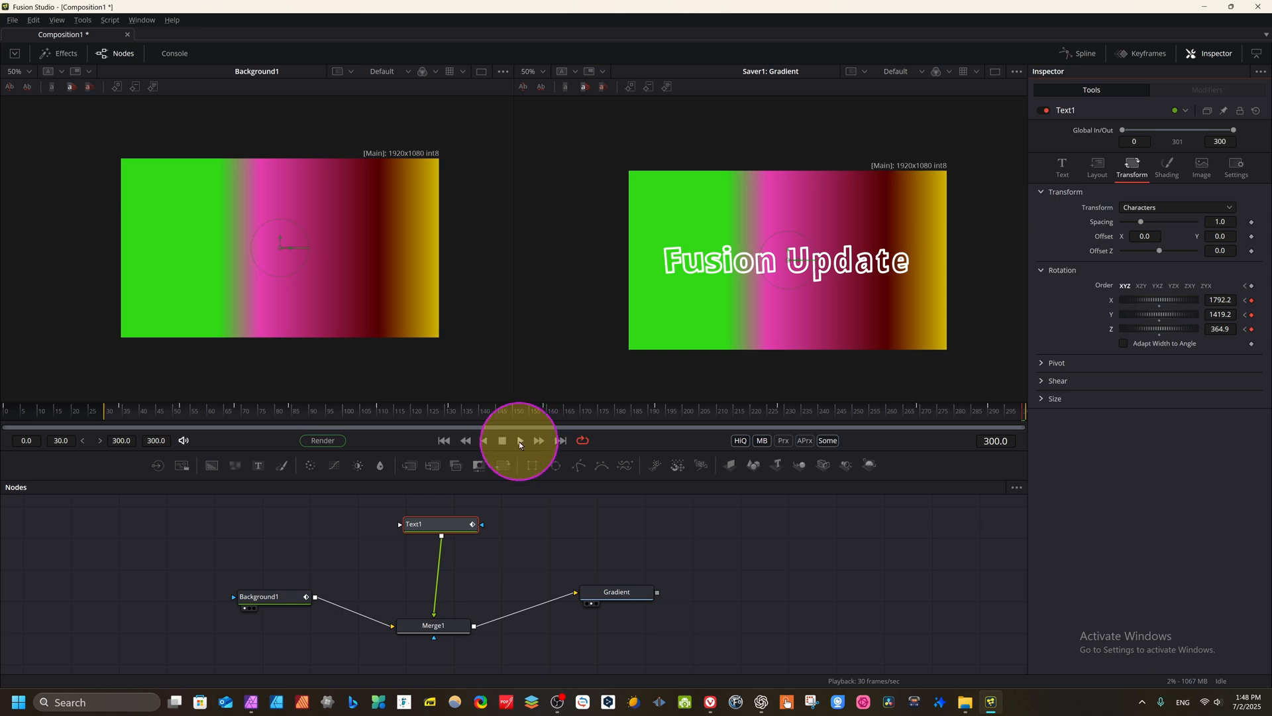
key("space")
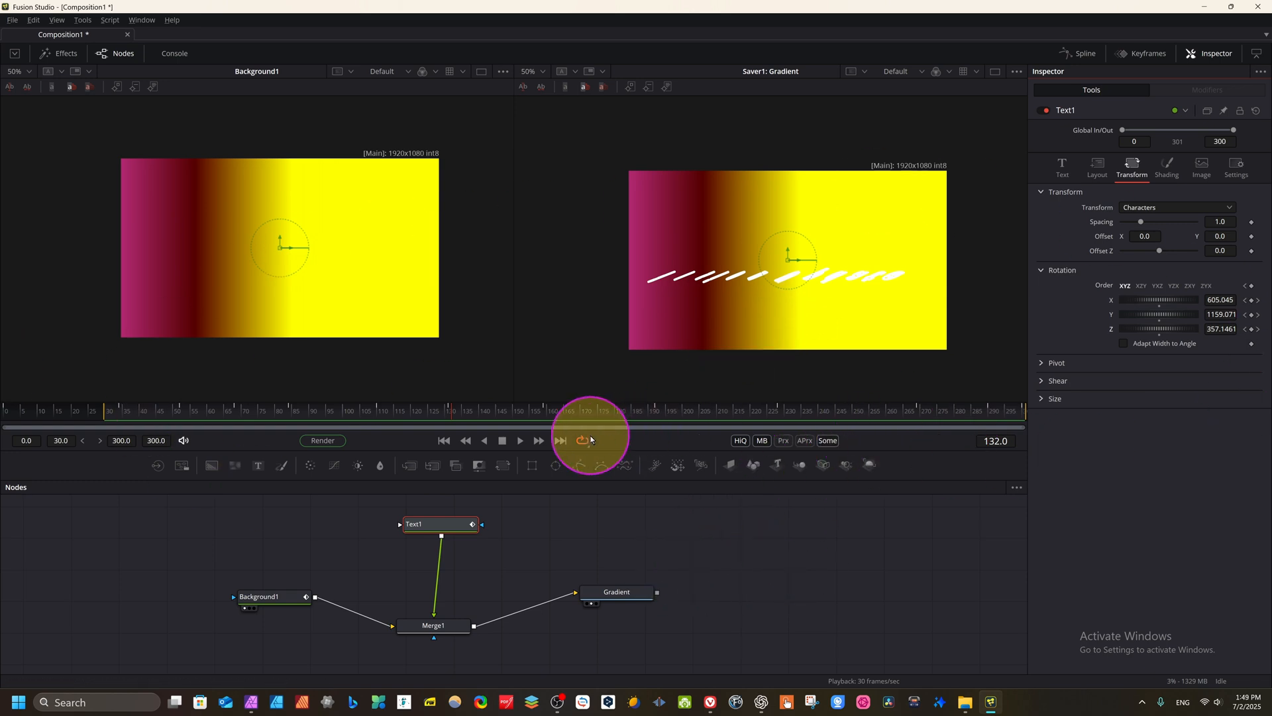
Set the Gradient saver's output format to QuickTime Movies and review its export, audio, compression and general settings.
left_click(617, 592)
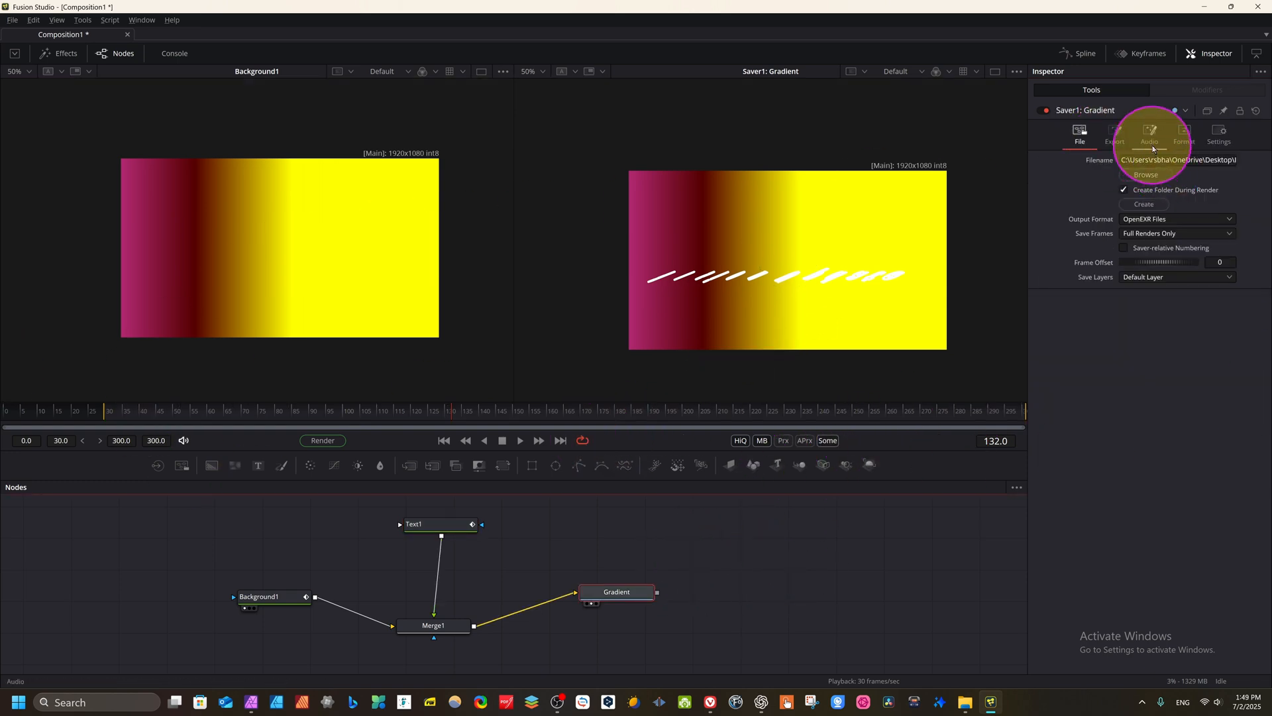
left_click(1224, 221)
left_click(1216, 233)
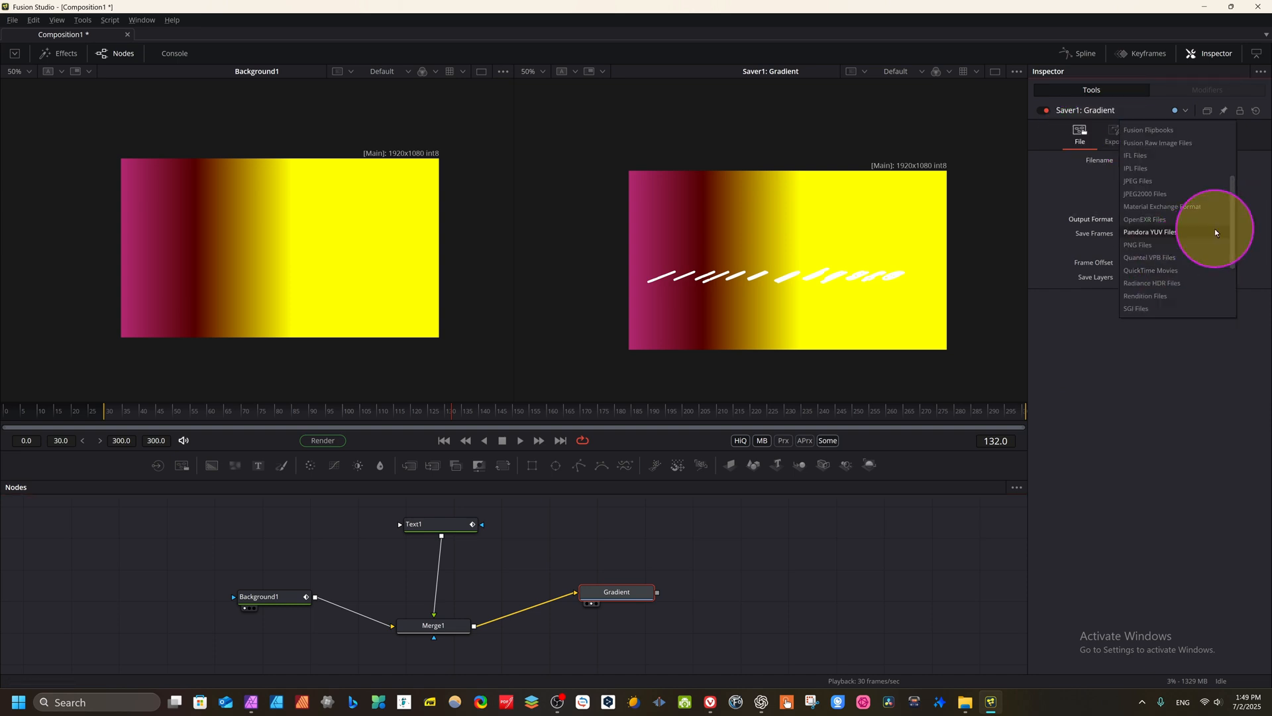
left_click(1147, 272)
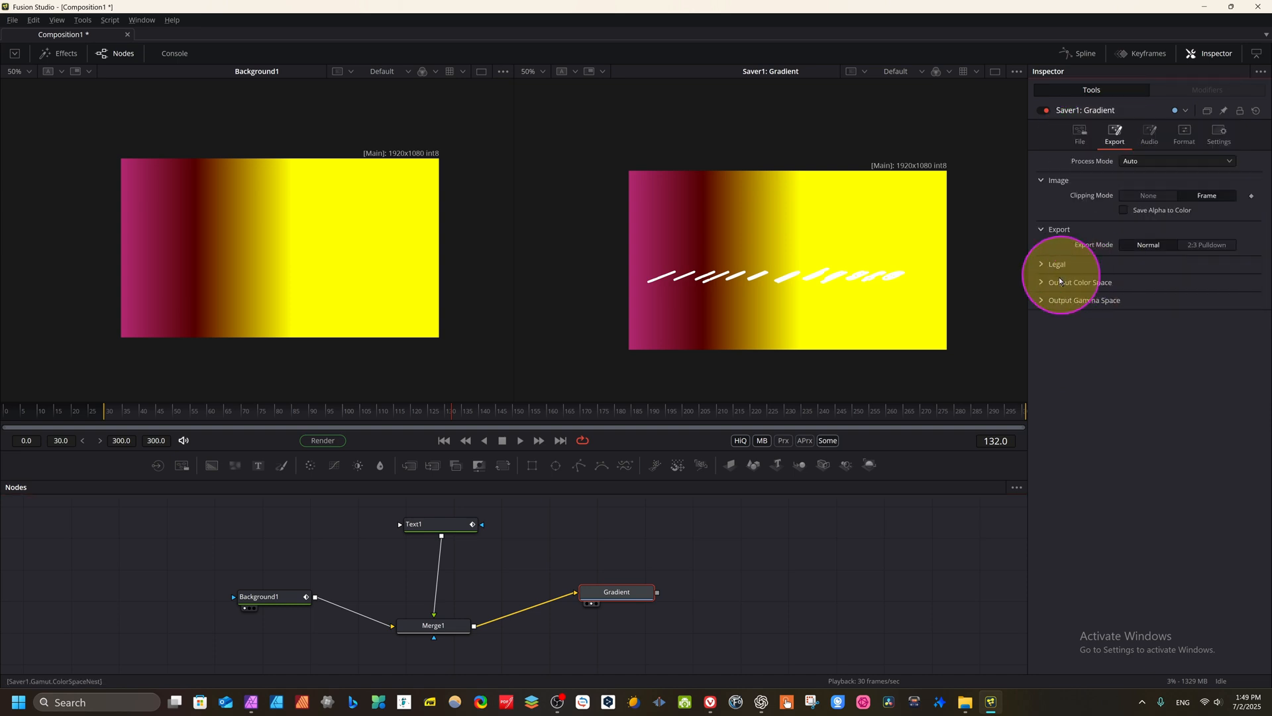
left_click(1149, 132)
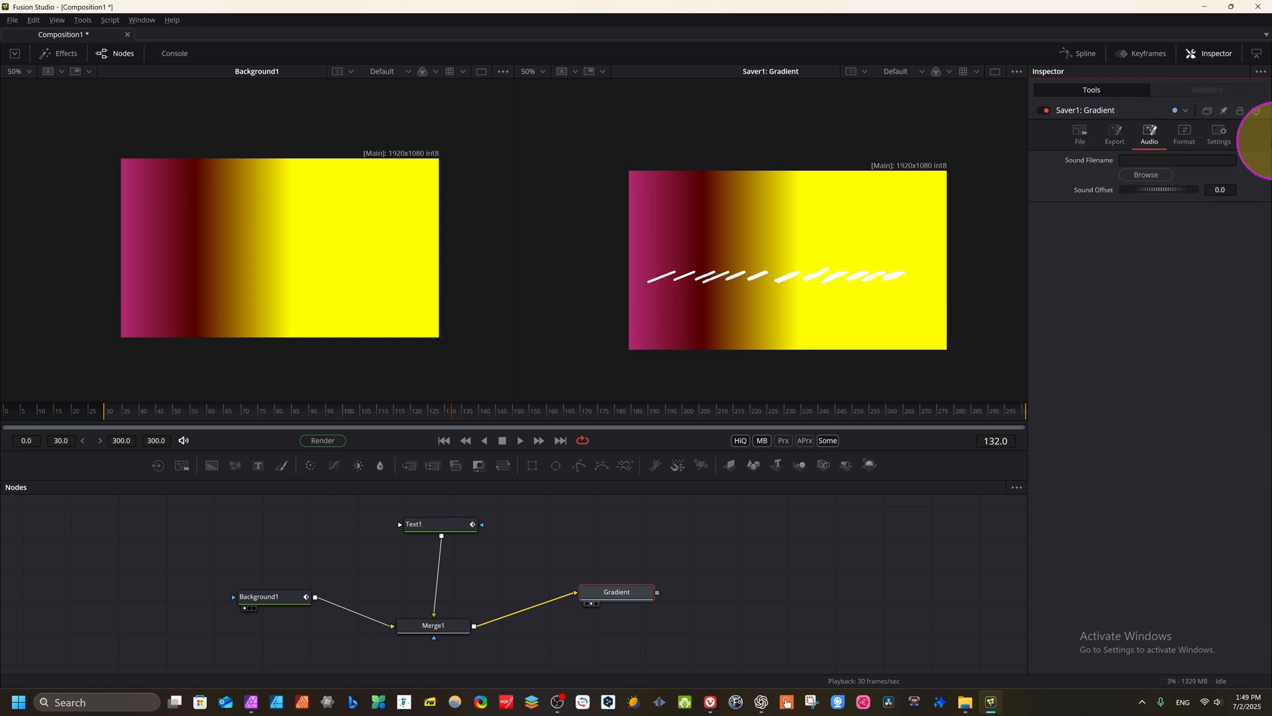
left_click(1184, 133)
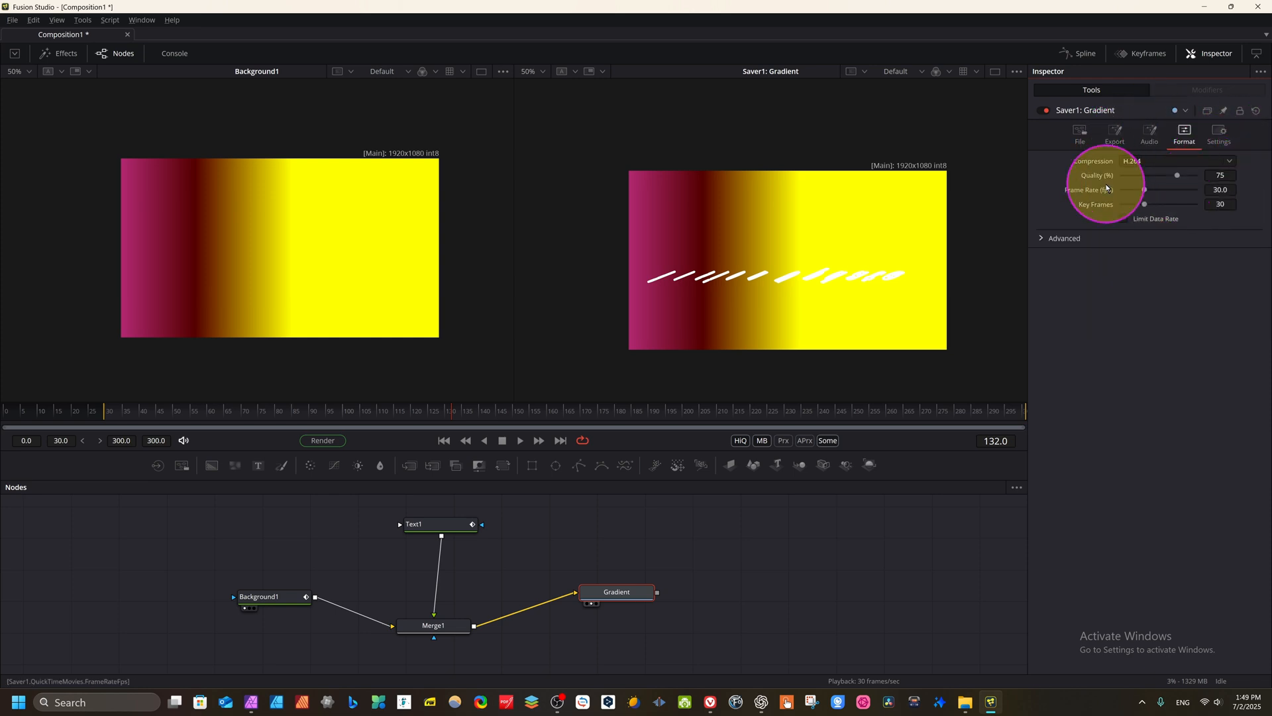
left_click(1218, 139)
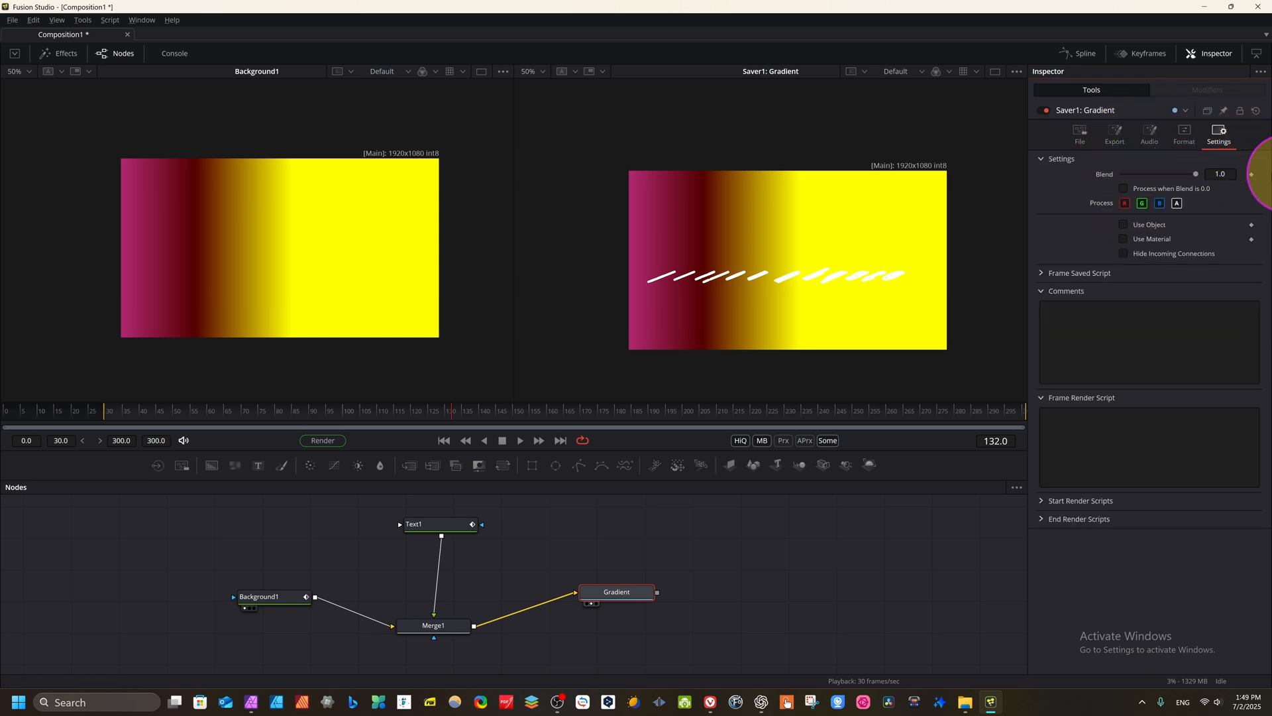
Render the composition's frames 30 to 300 with the Final configuration.
left_click(1082, 134)
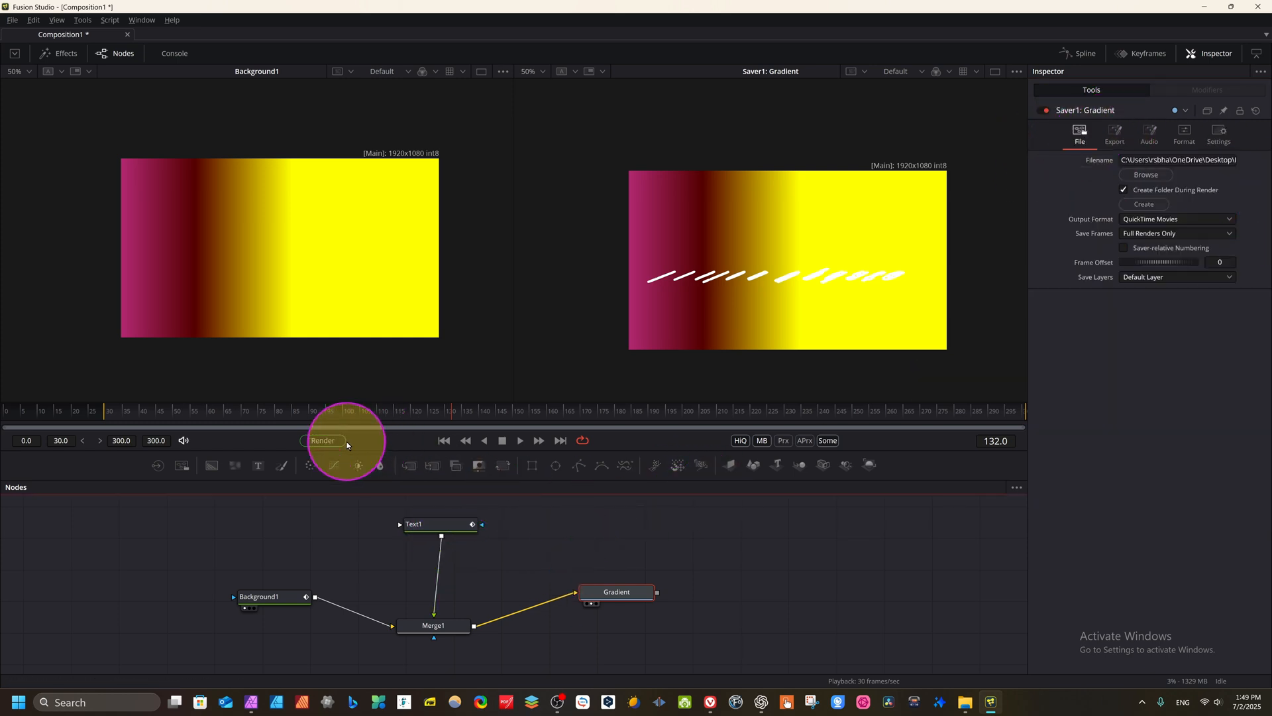
left_click(325, 442)
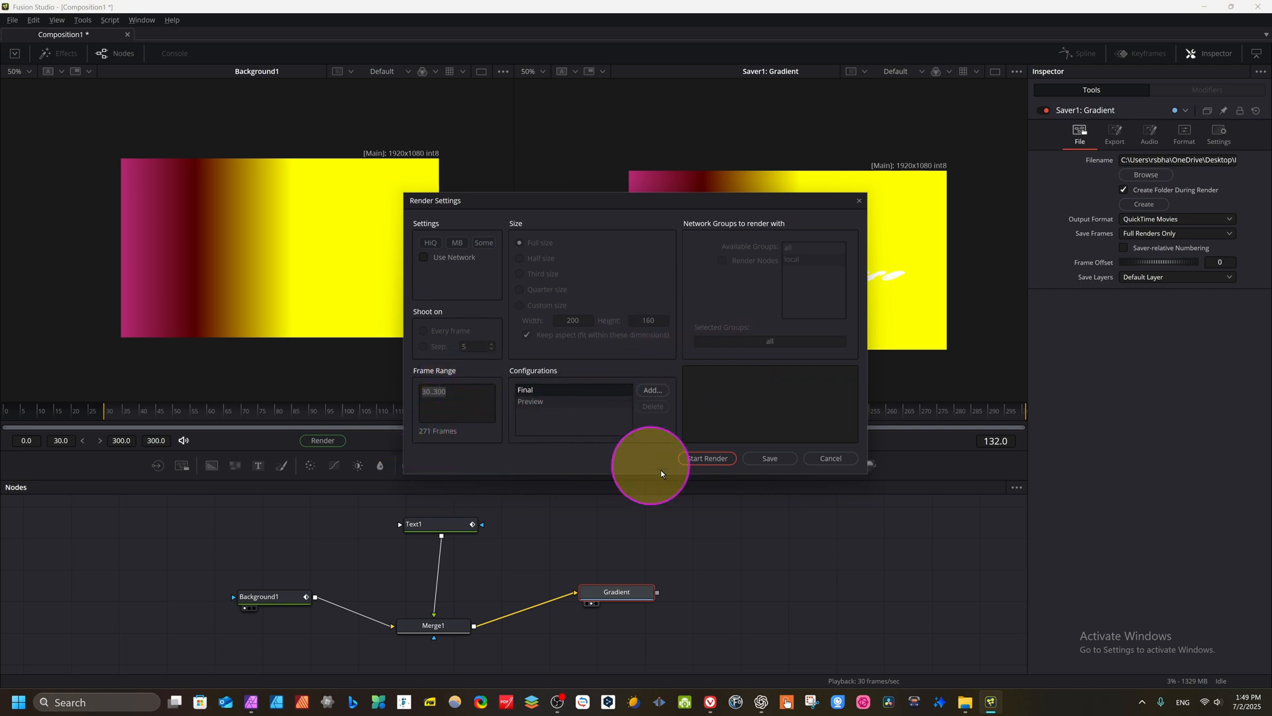
left_click(709, 459)
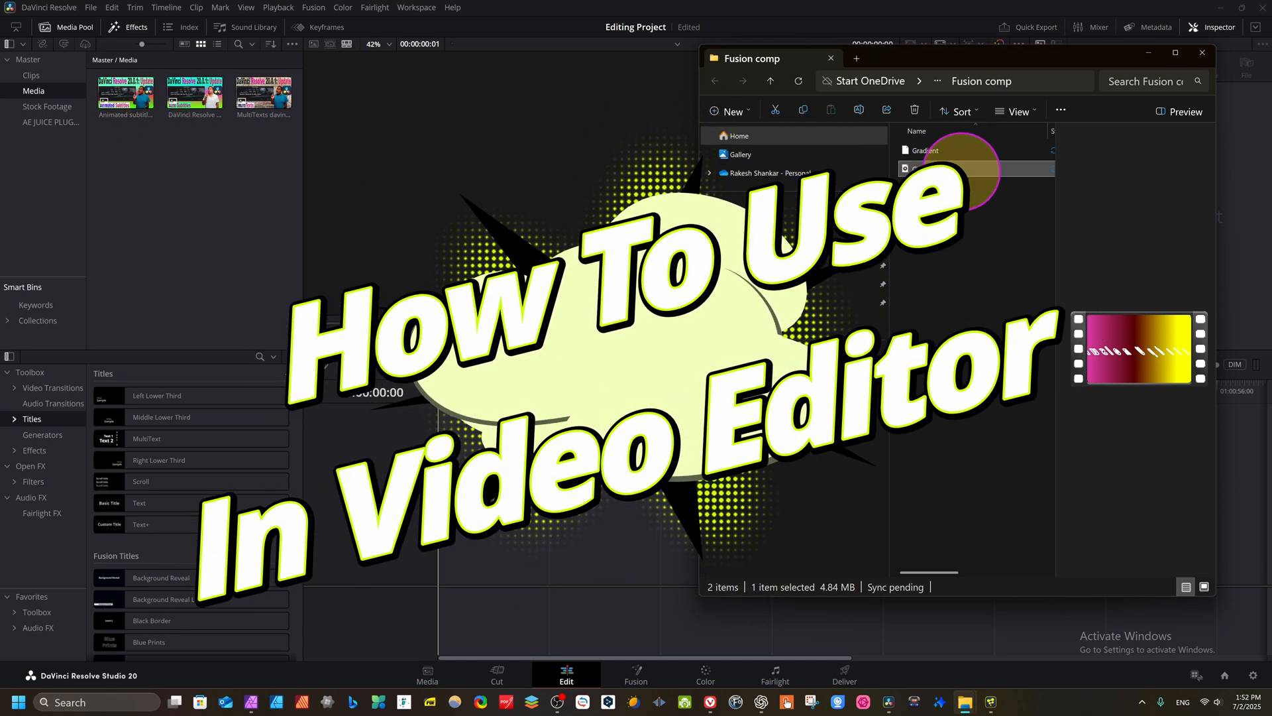
Import the rendered Gradient movie from the Fusion comp folder into the Media bin of DaVinci Resolve.
left_click(1006, 174)
left_click_drag(1006, 170, 264, 92)
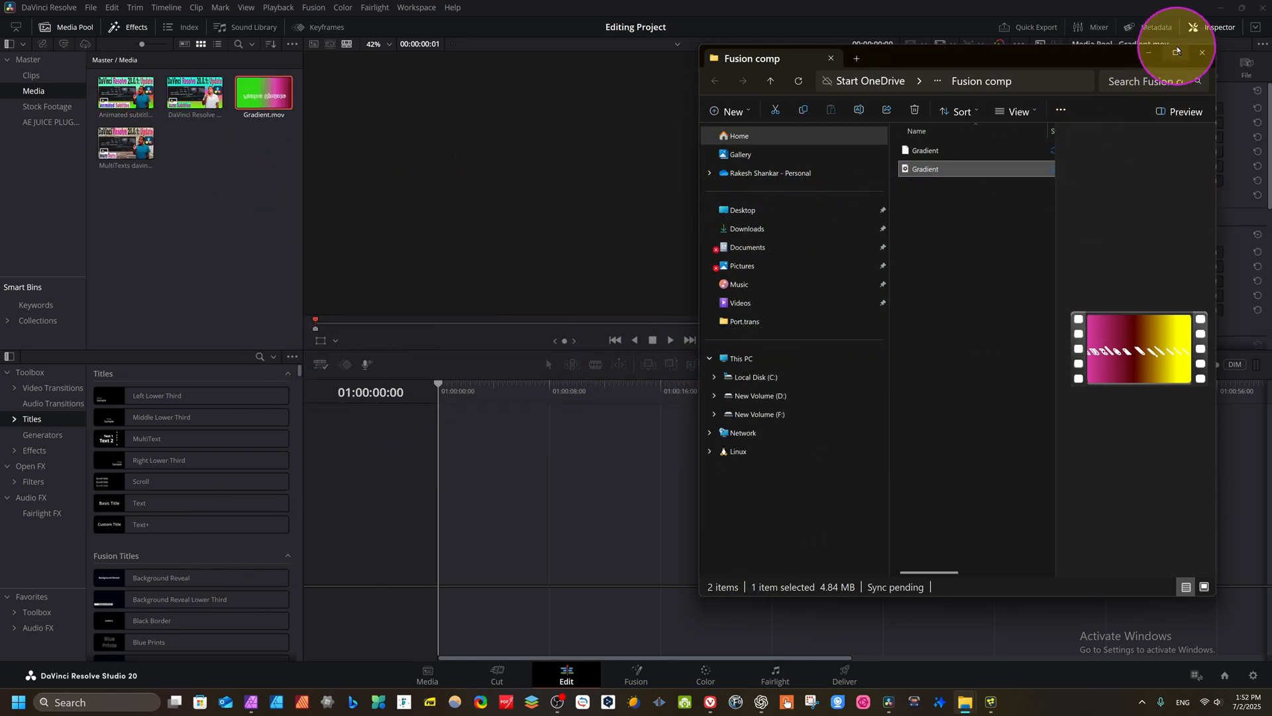
left_click(1145, 53)
Place Gradient.mov at the start of a new timeline, play it, and return the playhead to 01:00:00:00.
left_click(263, 93)
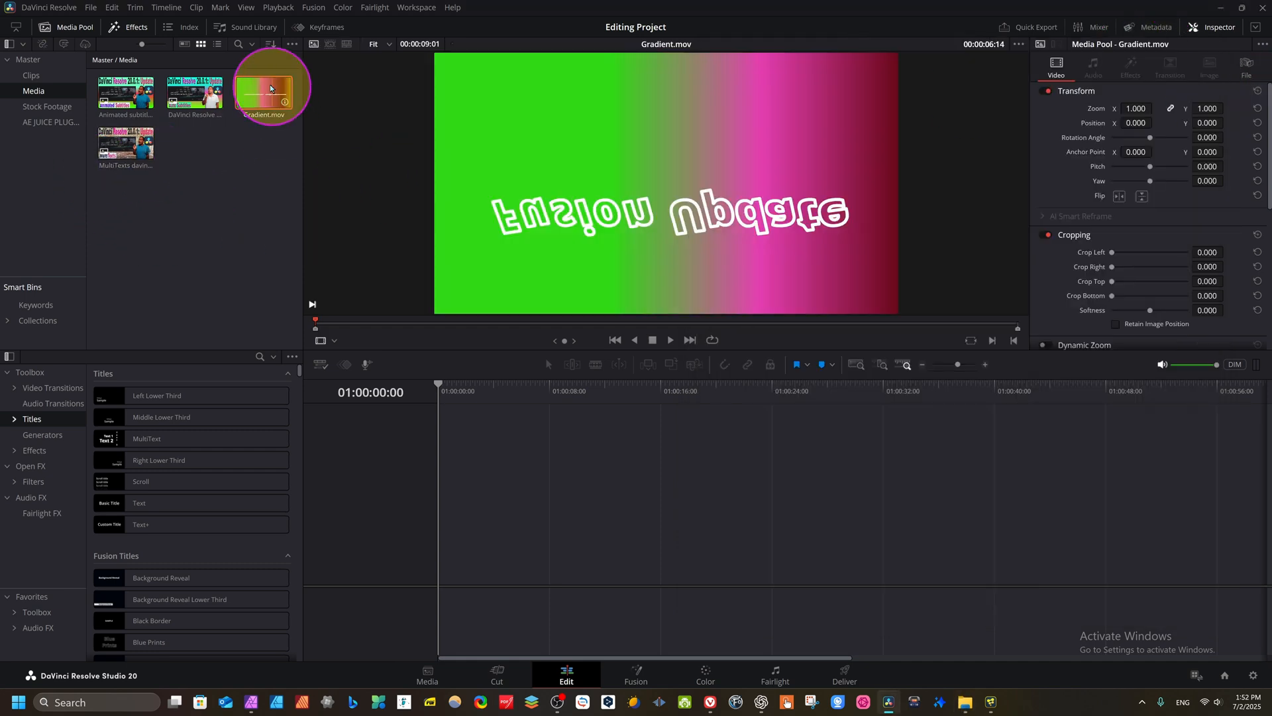
left_click_drag(258, 104, 620, 415)
key("space")
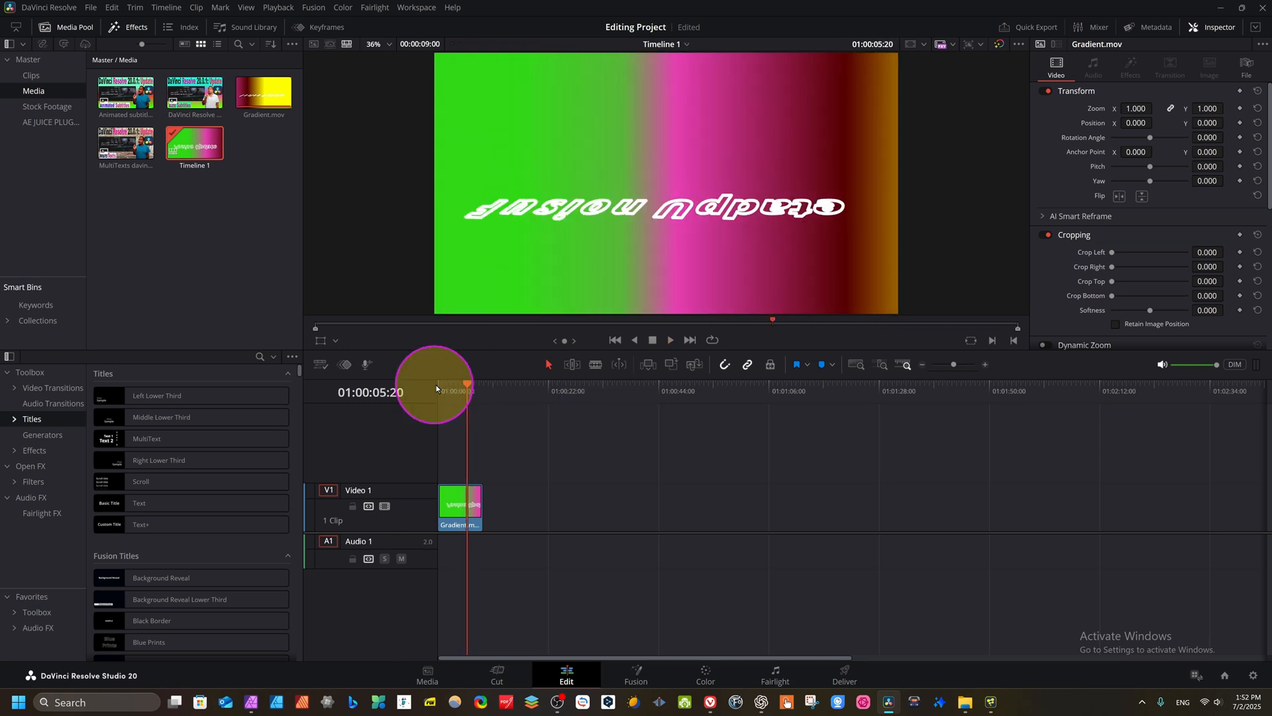
left_click(444, 395)
mouse_move(444, 395)
left_mouse_down()
mouse_move(454, 402)
mouse_move(444, 408)
left_mouse_up()
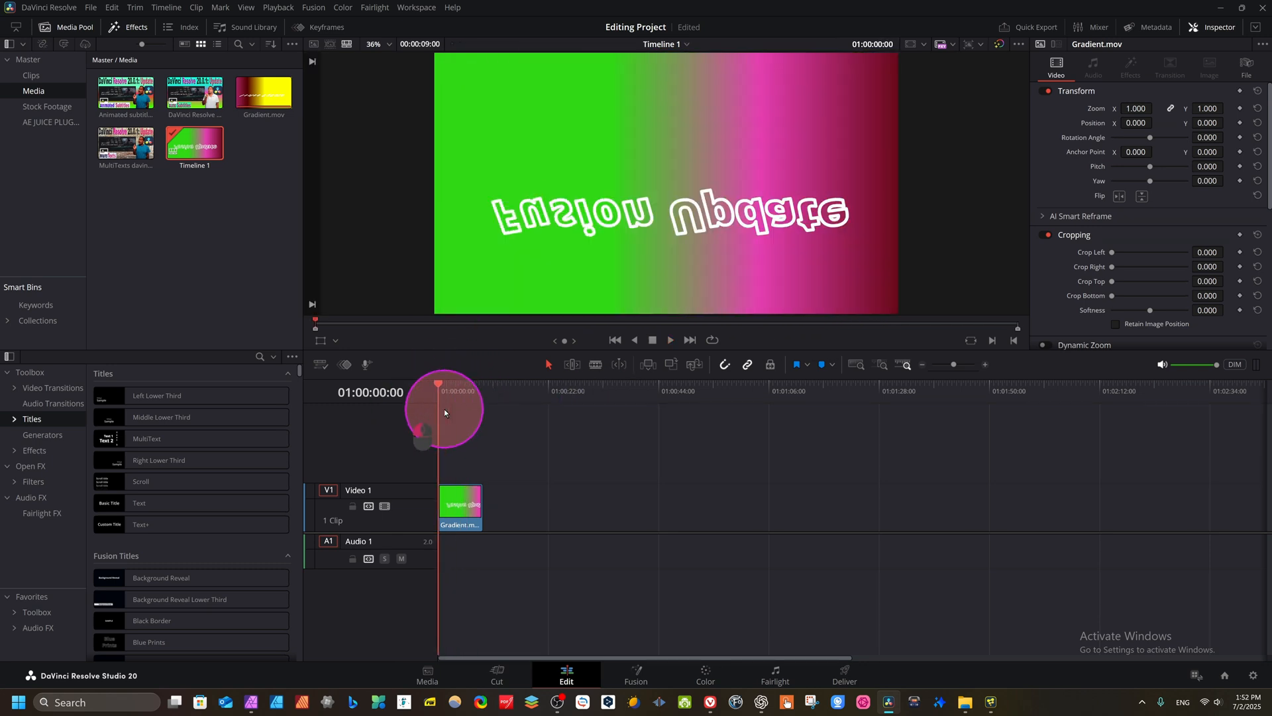
Search the sound library for "bell" and place Bell Clang Resonance High on Audio 1 beneath the Gradient.mov clip.
left_click(258, 28)
left_click(102, 69)
type("bell")
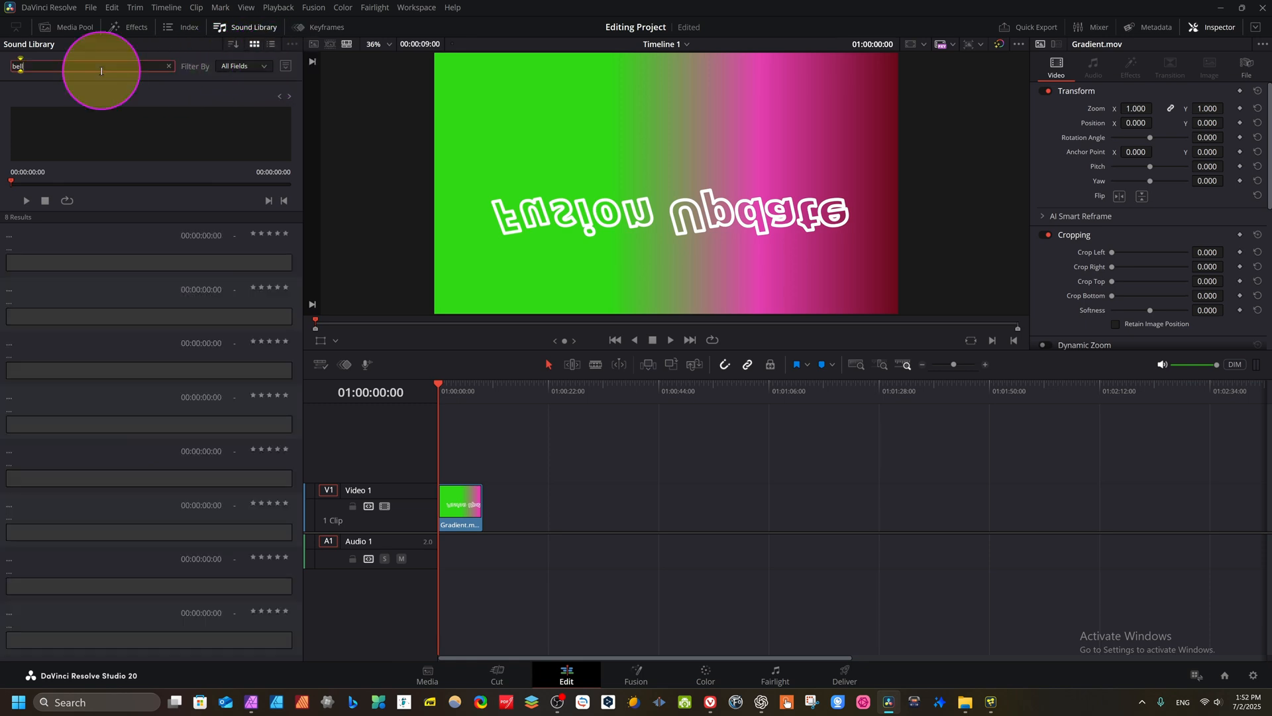
left_click(40, 268)
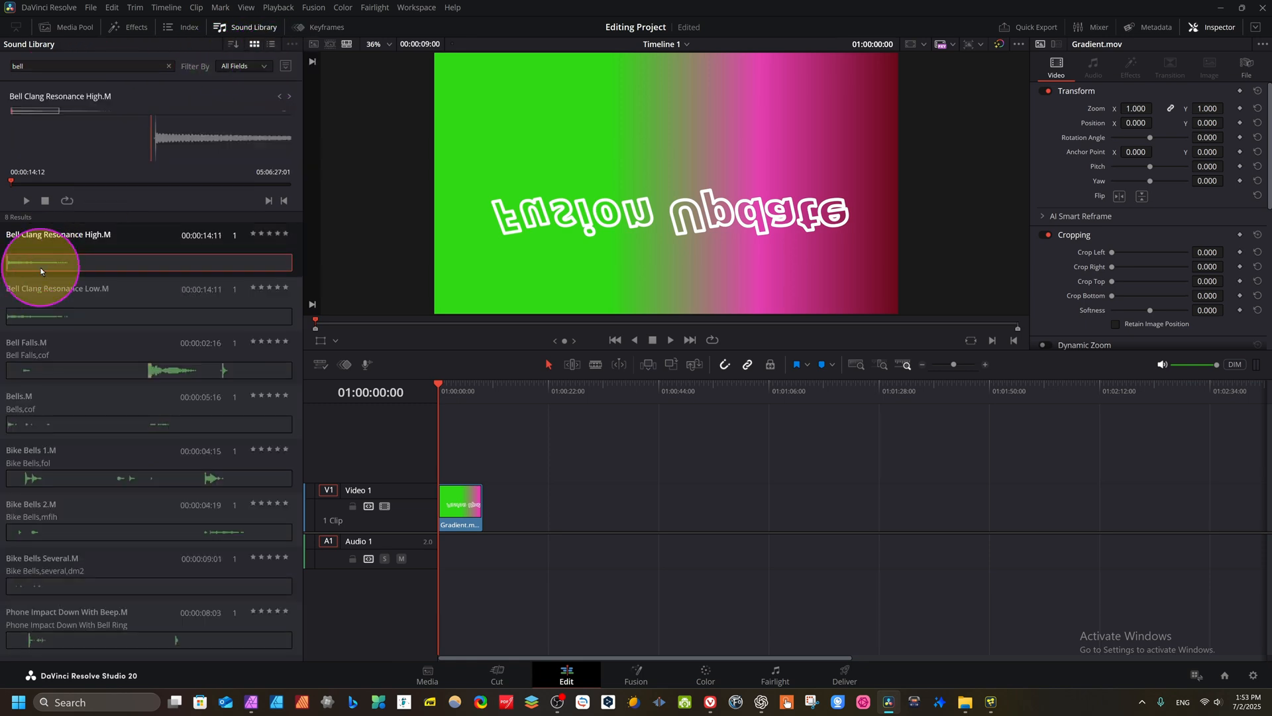
left_click_drag(41, 271, 431, 541)
Add Sumatra Intro.mp4 from the Clips bin to the timeline directly after the Gradient.mov clip.
left_click(87, 31)
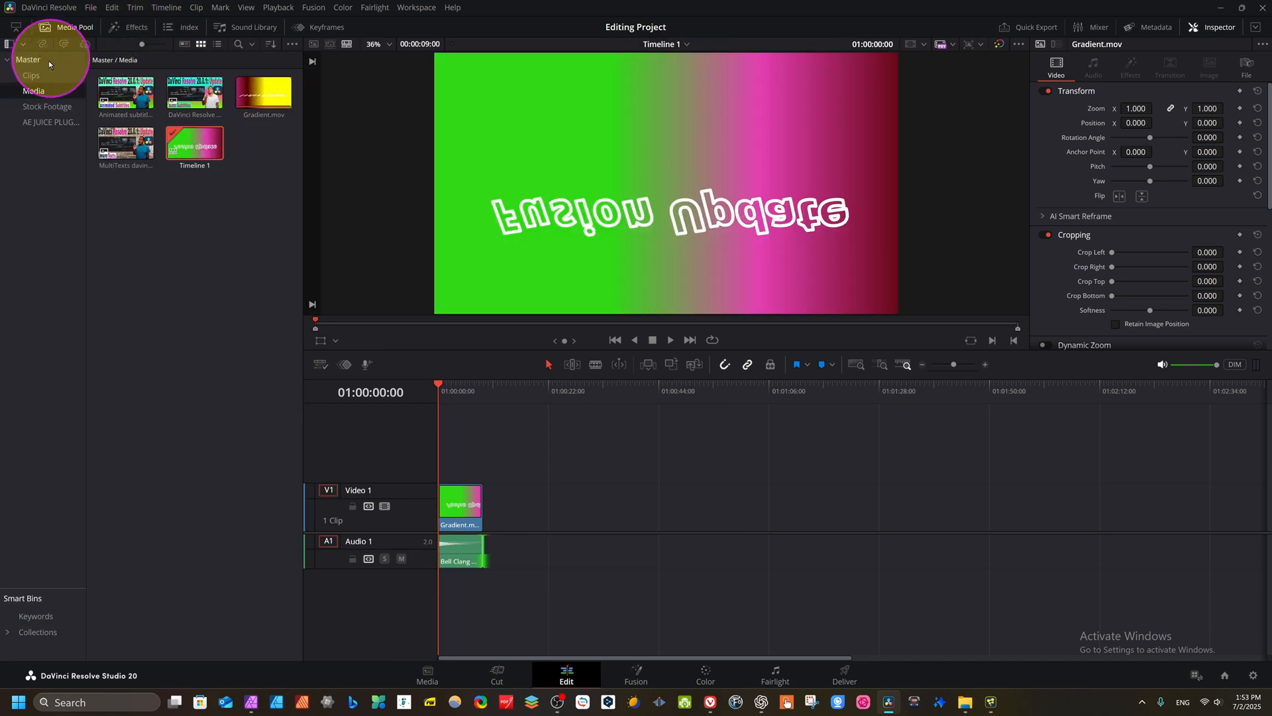
left_click(31, 75)
left_click_drag(126, 142, 486, 542)
Play the timeline through the gradient intro into the Sumatra Intro clip, and return the playhead to 01:00:00:00.
key("space")
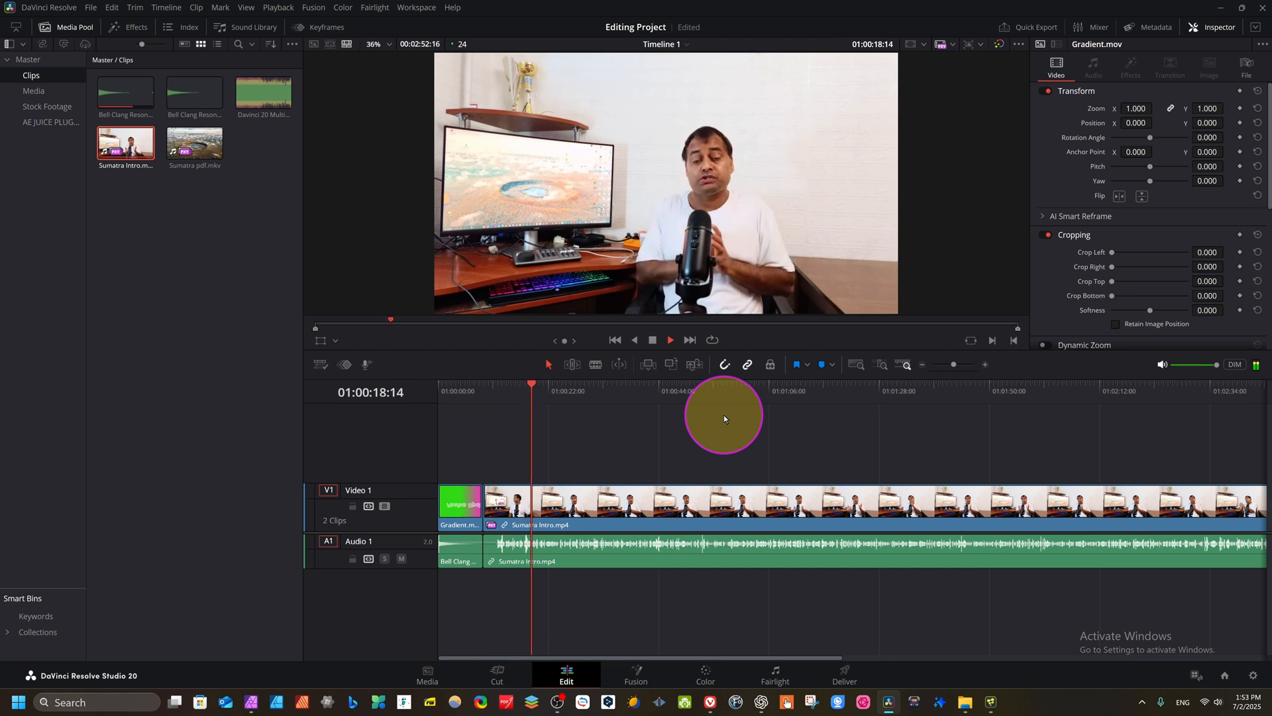
left_click_drag(542, 385, 379, 420)
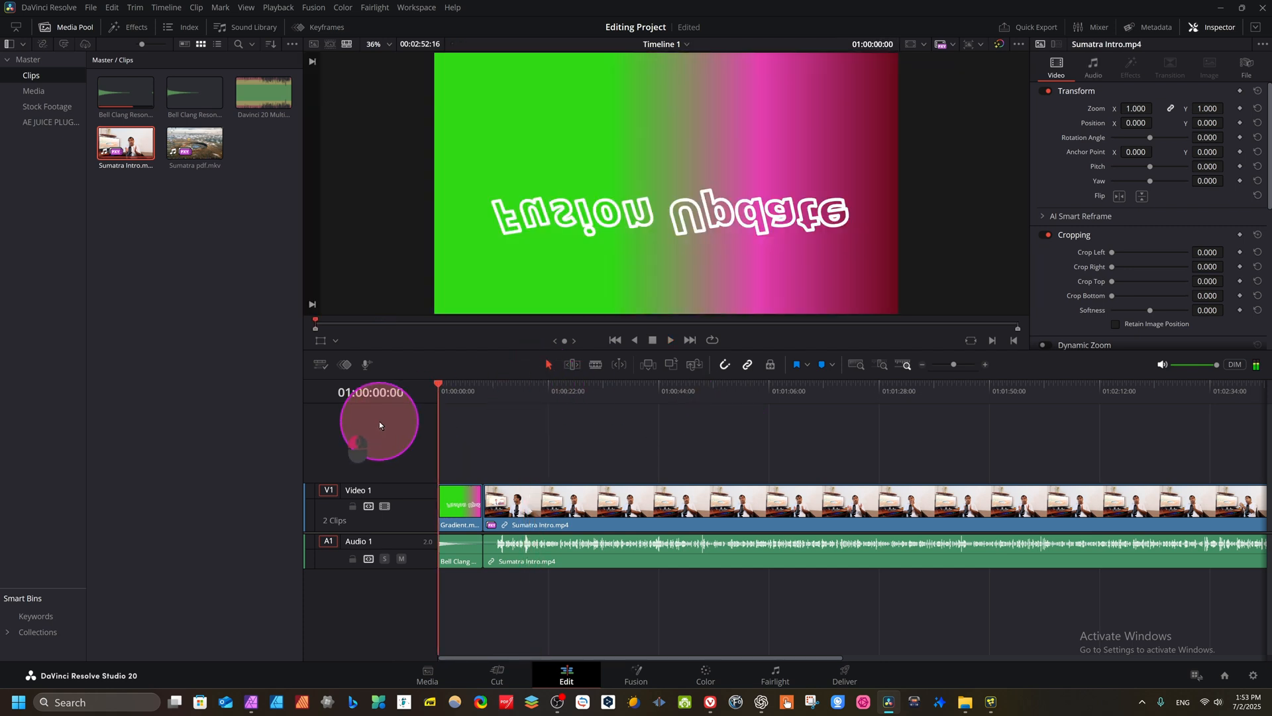
left_click(417, 439)
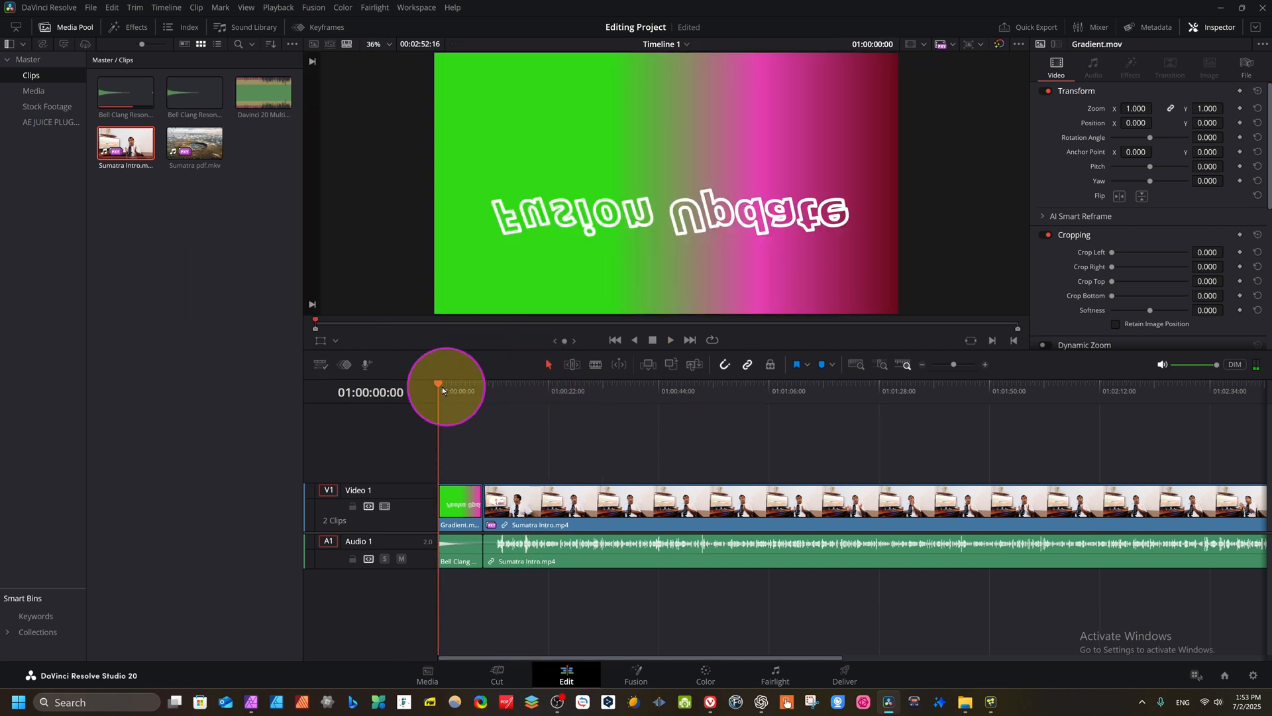
left_click_drag(443, 387, 446, 407)
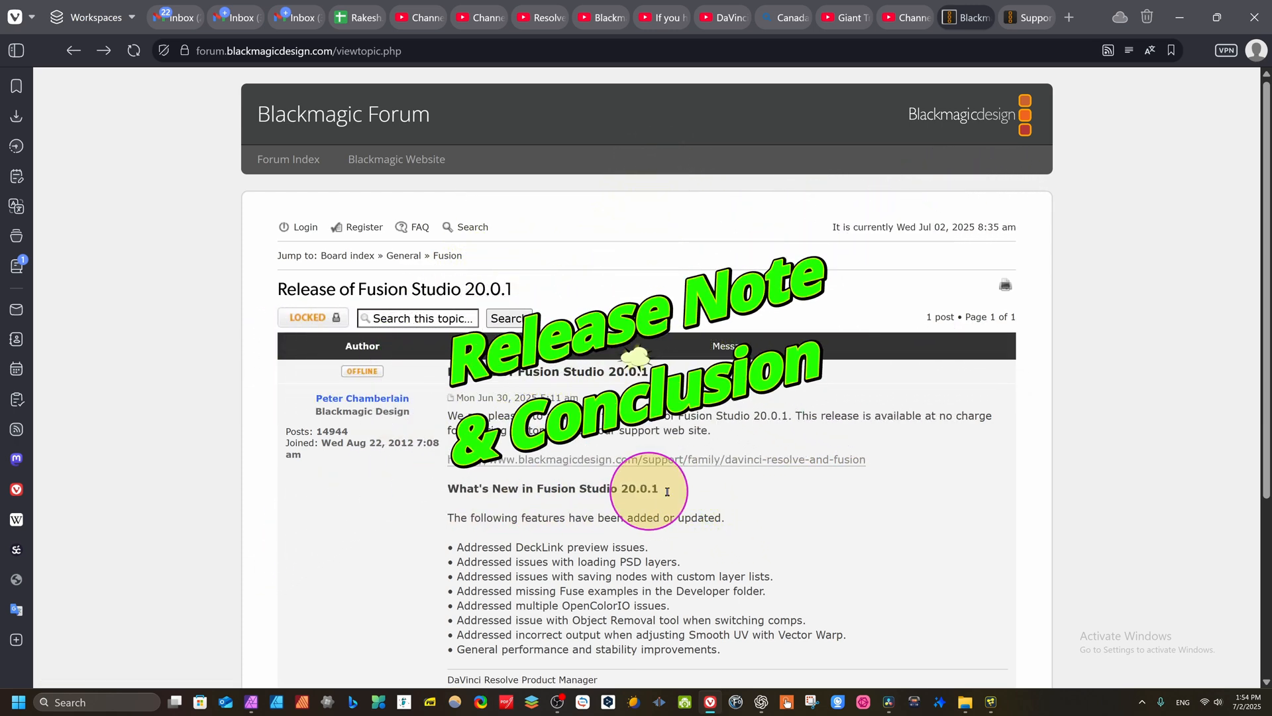
Review the Fusion Studio 20.0.1 release notes on the Blackmagic Forum page in the browser.
scroll(1252, 302, "down", 2)
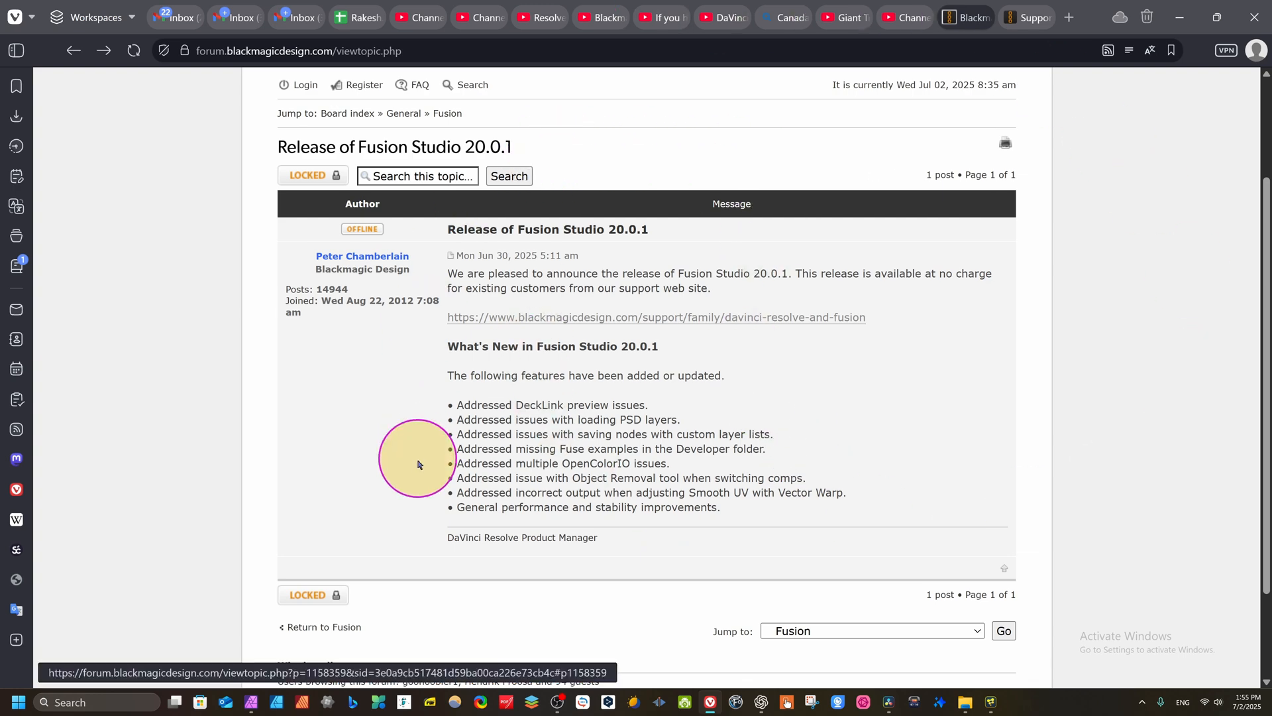
scroll(576, 422, "up", 2)
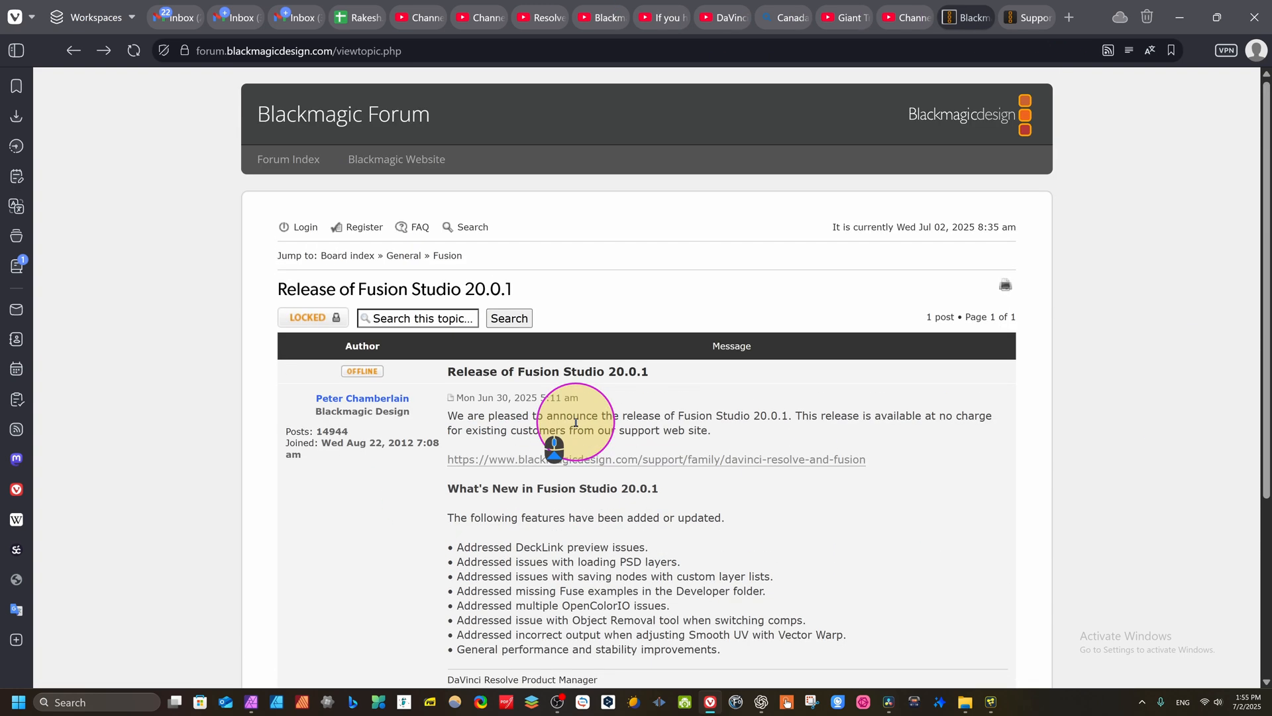